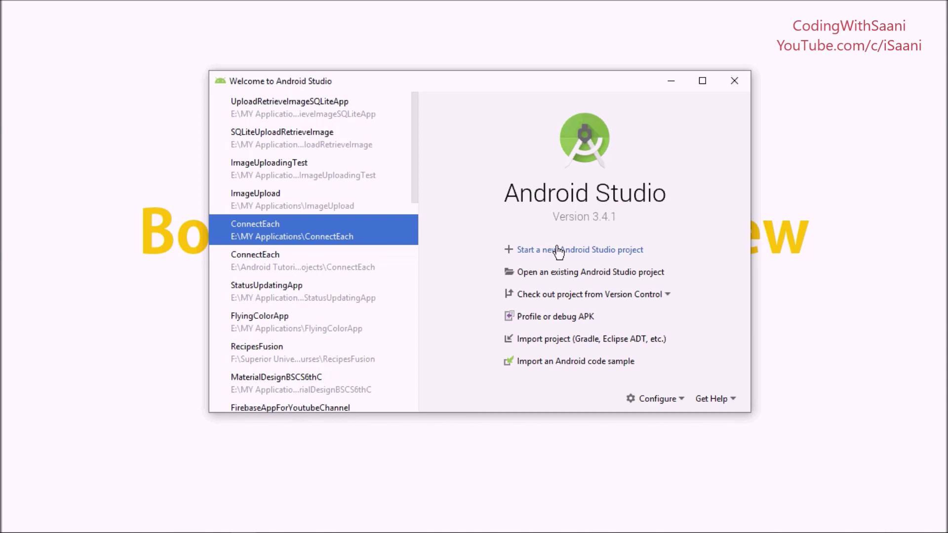
- Start a new Empty Activity project and select the default name to rename it BottomNavApplication
click(561, 249)
double_click(531, 215)
drag(518, 125, 404, 134)
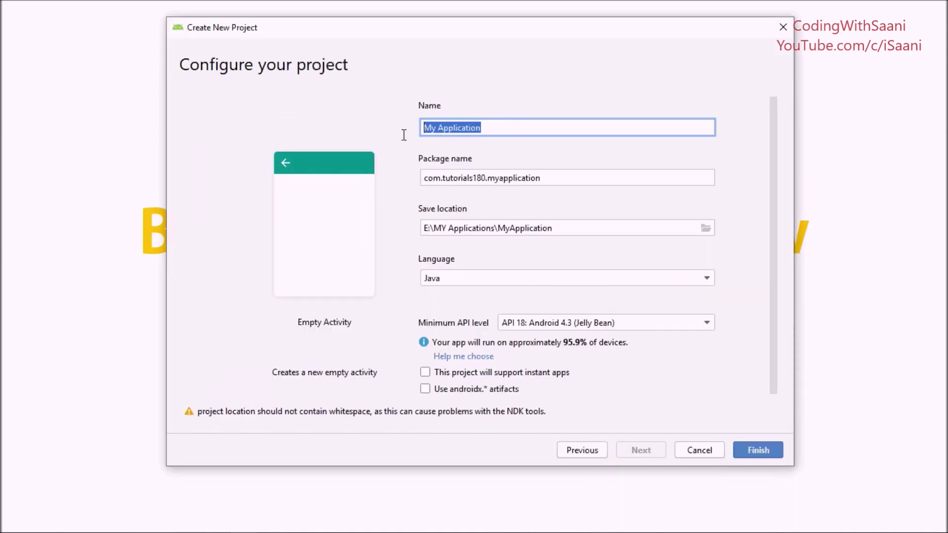
text(BottomN)
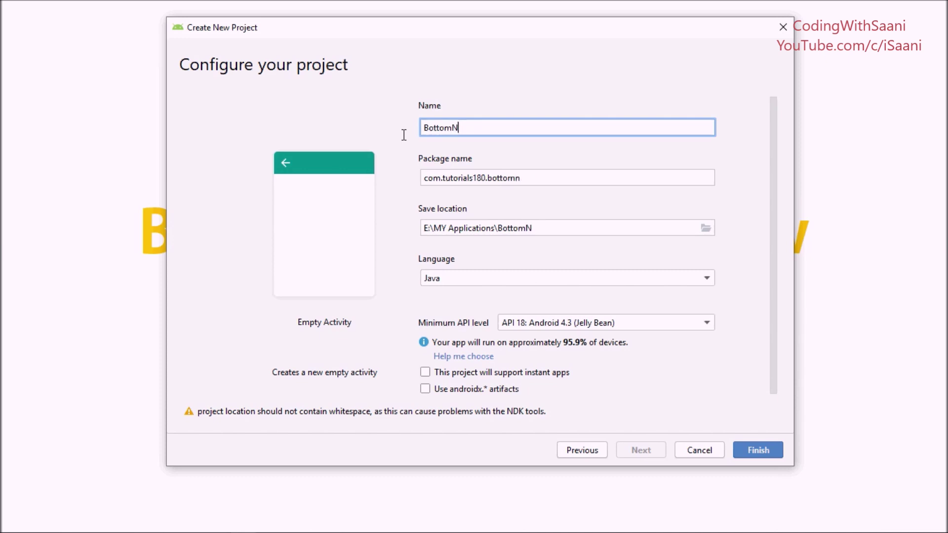
text(avApp)
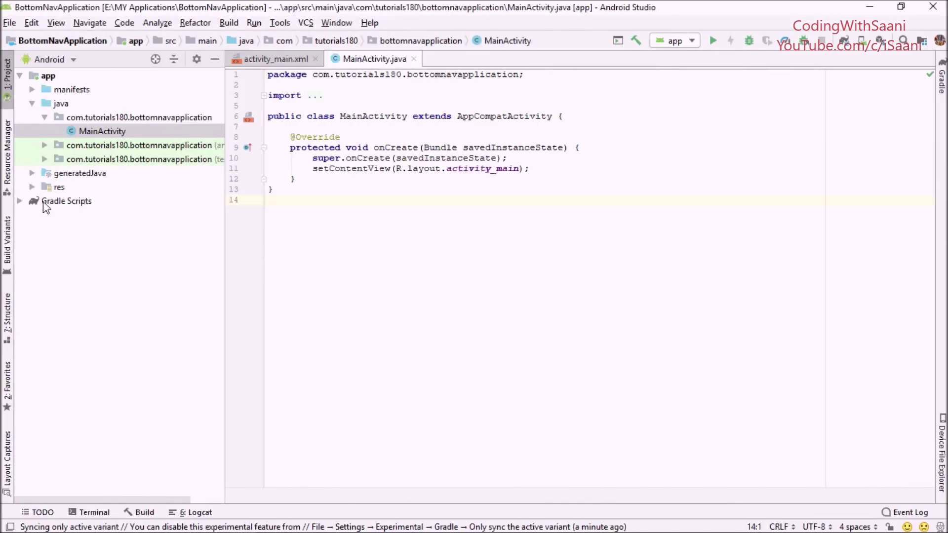
- Open build.gradle (Module: app) and add the com.android.support:design:28.0.0 dependency line
click(20, 202)
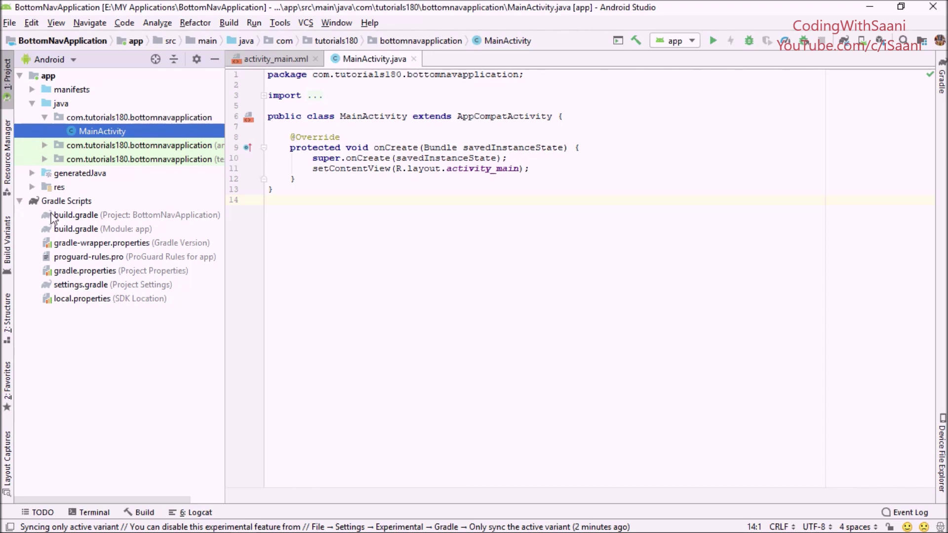
click(80, 229)
double_click(80, 229)
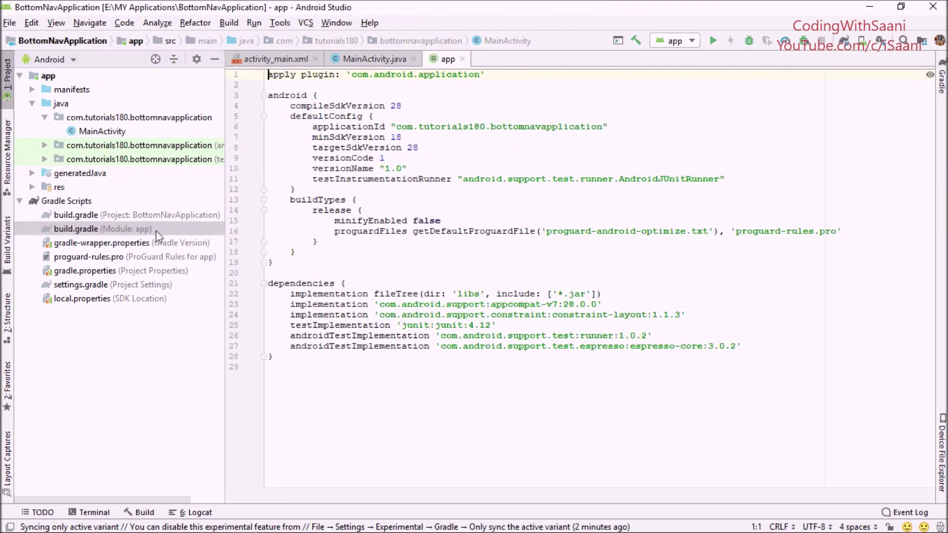
click(747, 344)
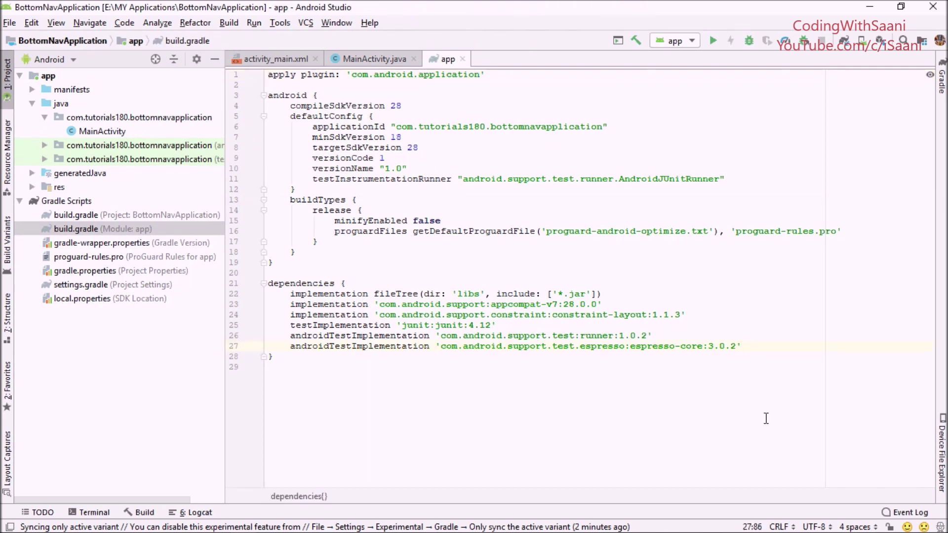
key(Return)
text(implementatio)
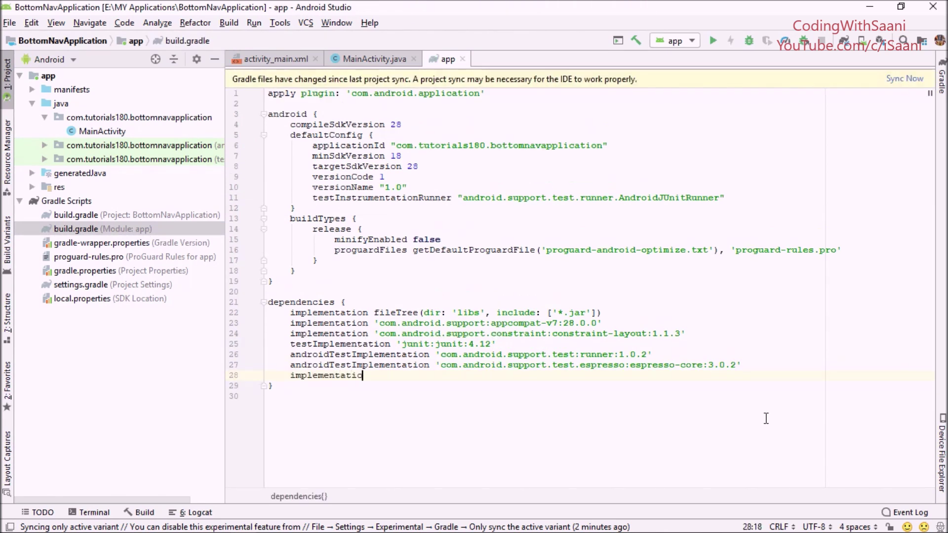
text(n :)
text(com.android.support:design:28.0.0)
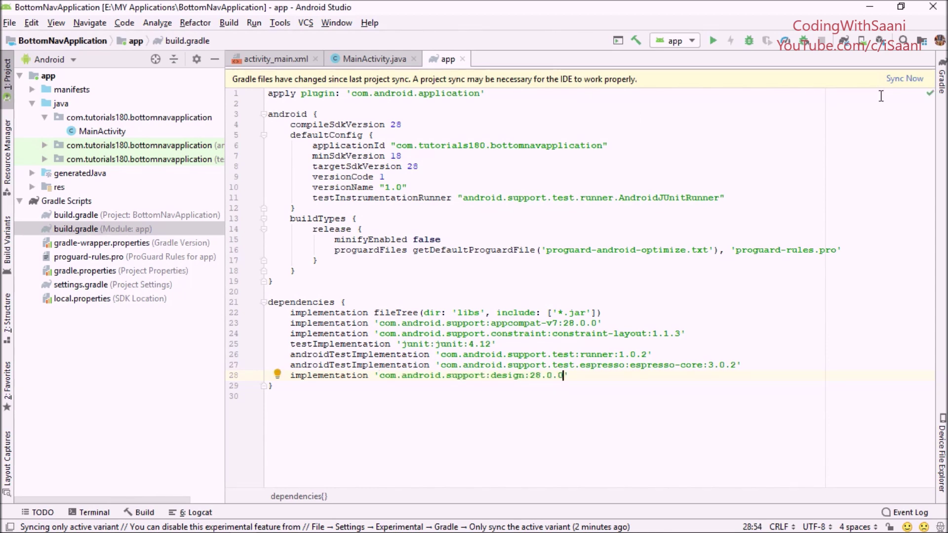
- Sync the project with the updated Gradle files and close the build results
click(904, 78)
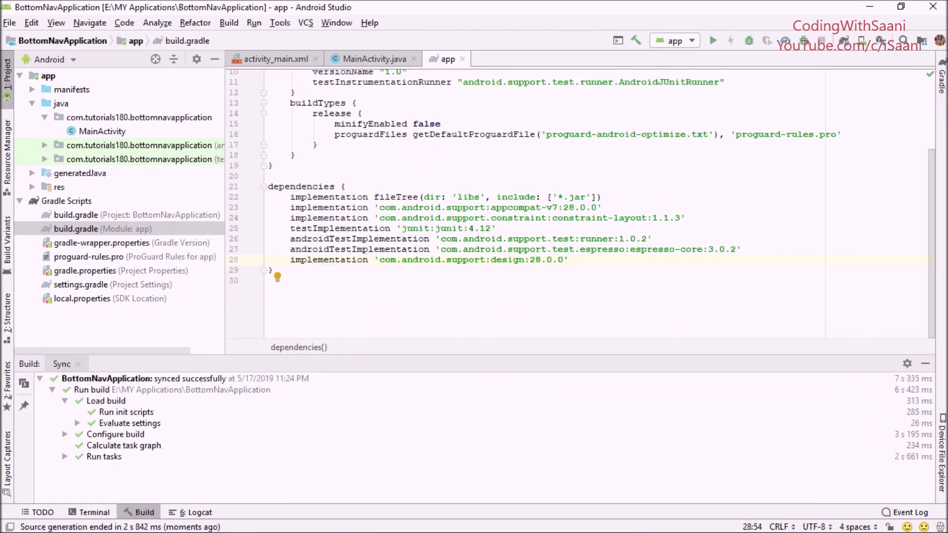
click(925, 363)
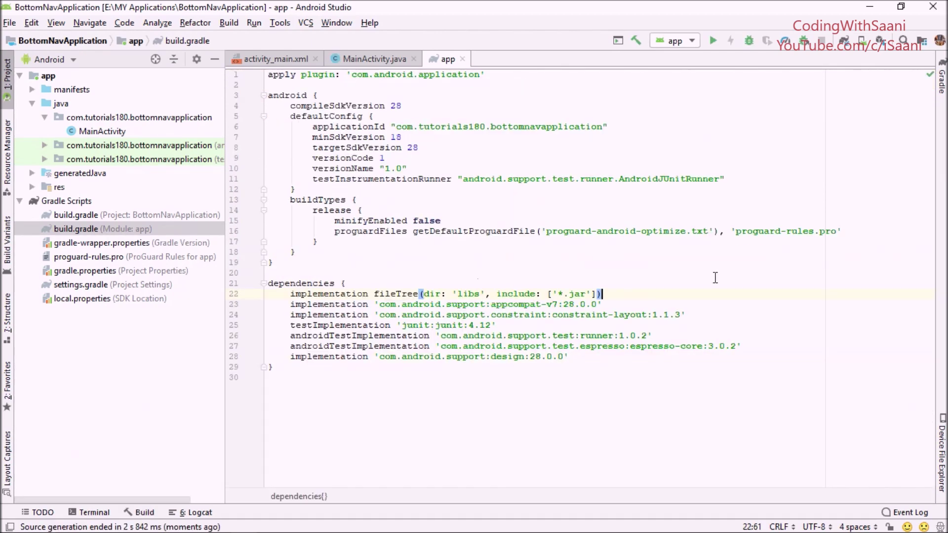
click(715, 294)
click(32, 188)
- Open res/layout/activity_main.xml in the Text (XML) view
click(45, 216)
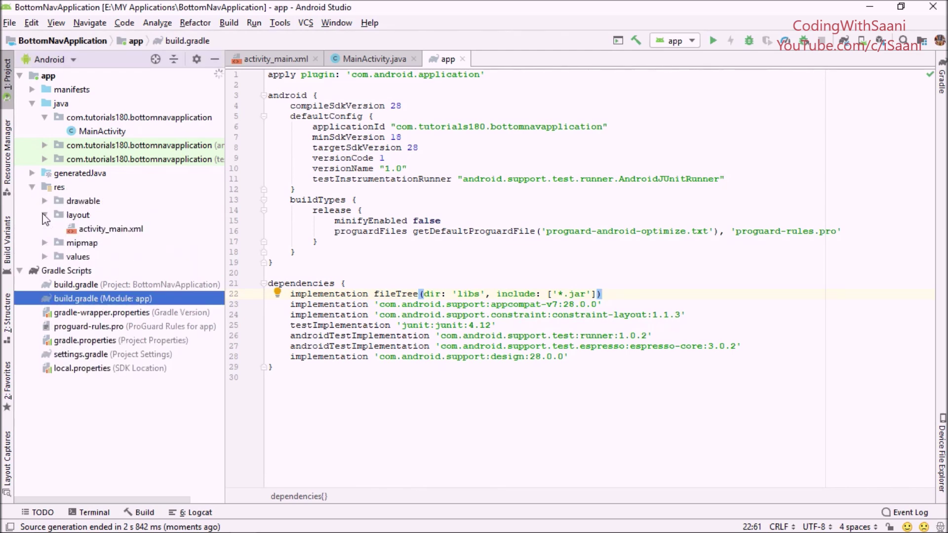
click(102, 232)
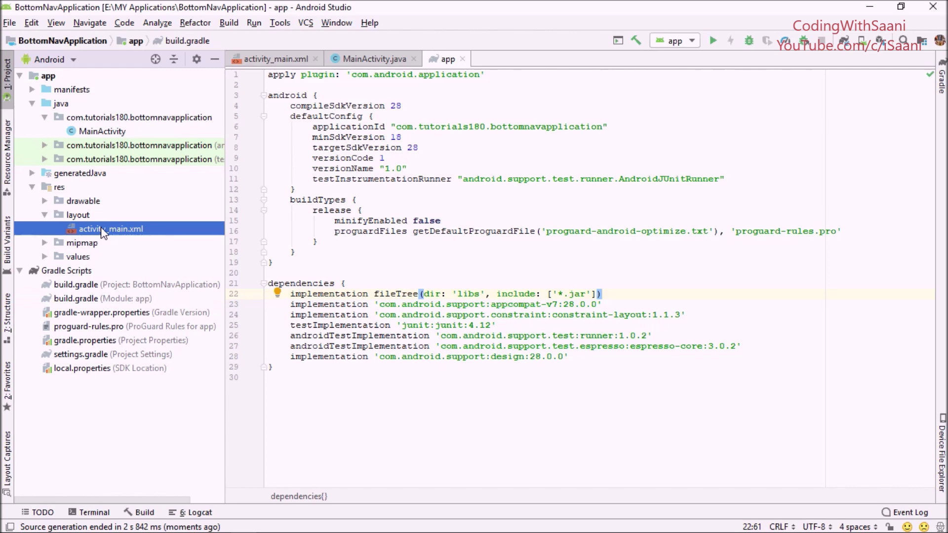
double_click(102, 231)
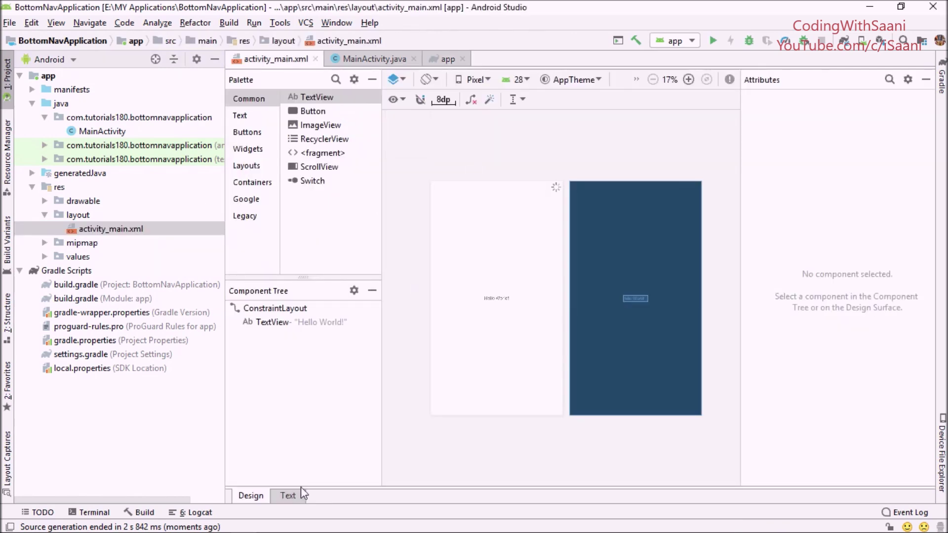
click(295, 500)
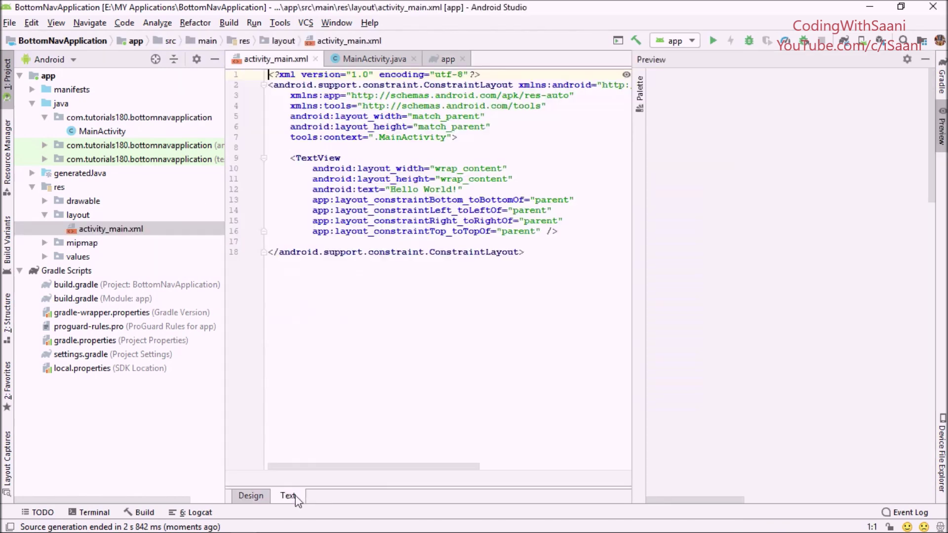
click(9, 77)
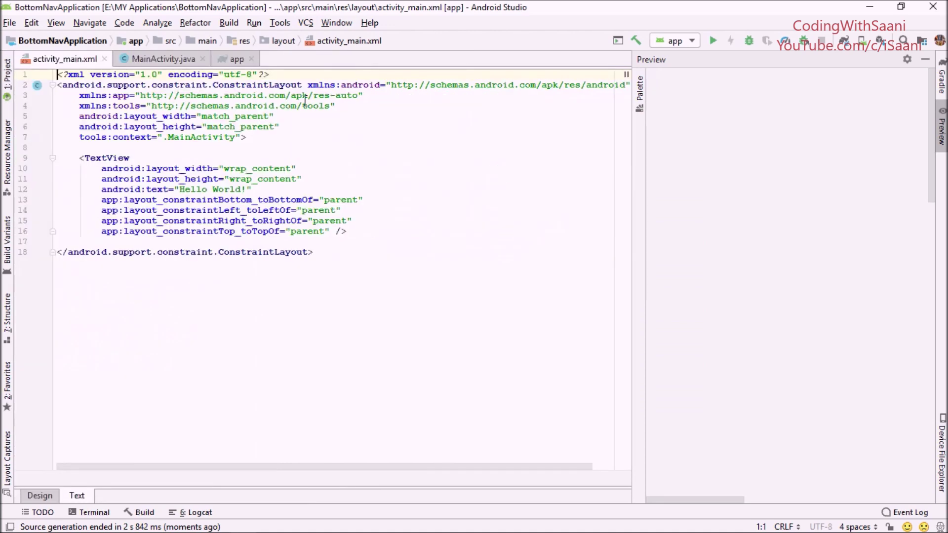
- Rename the ConstraintLayout root to RelativeLayout and delete the Hello World TextView
drag(302, 85, 78, 85)
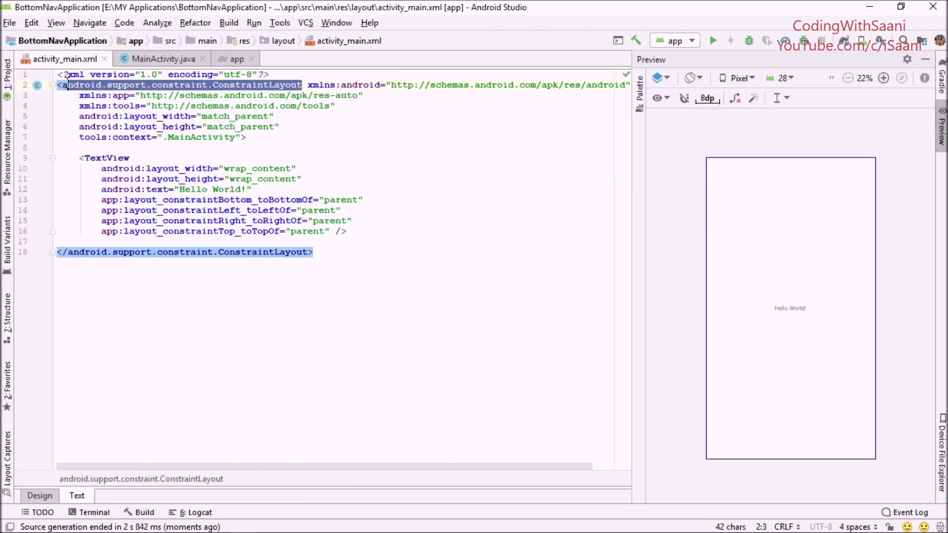
text(Rel)
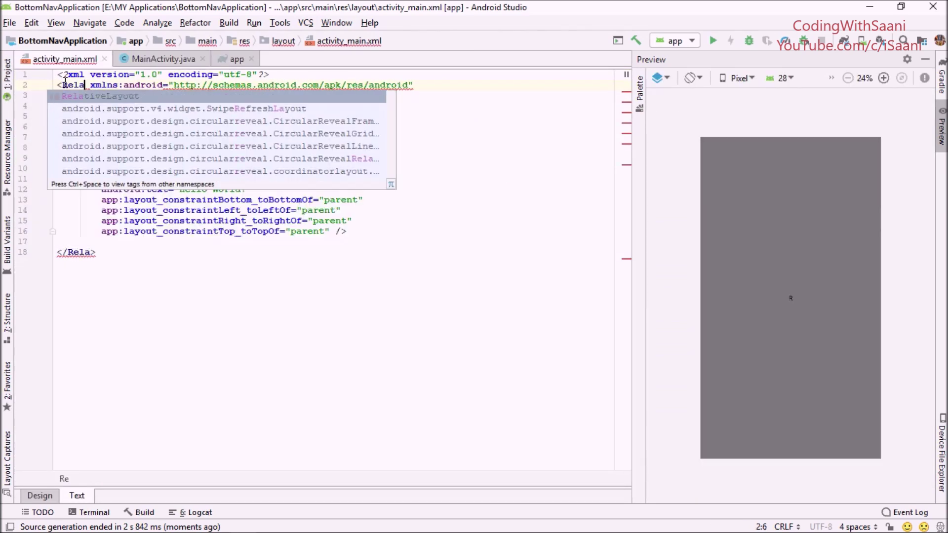
text(ativeLayout)
key(Down)
key(Down)
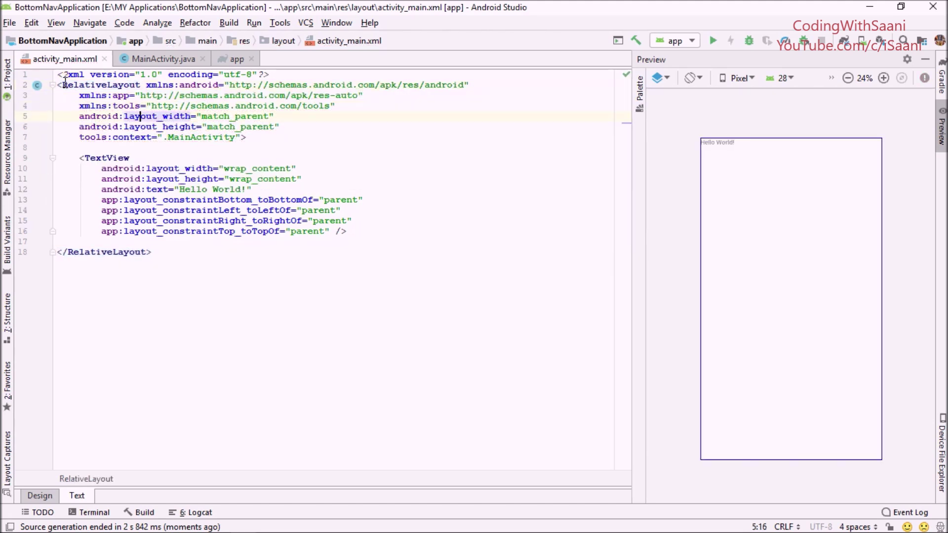
key(Down)
key(Down)
key(Down)
key(shift+Home)
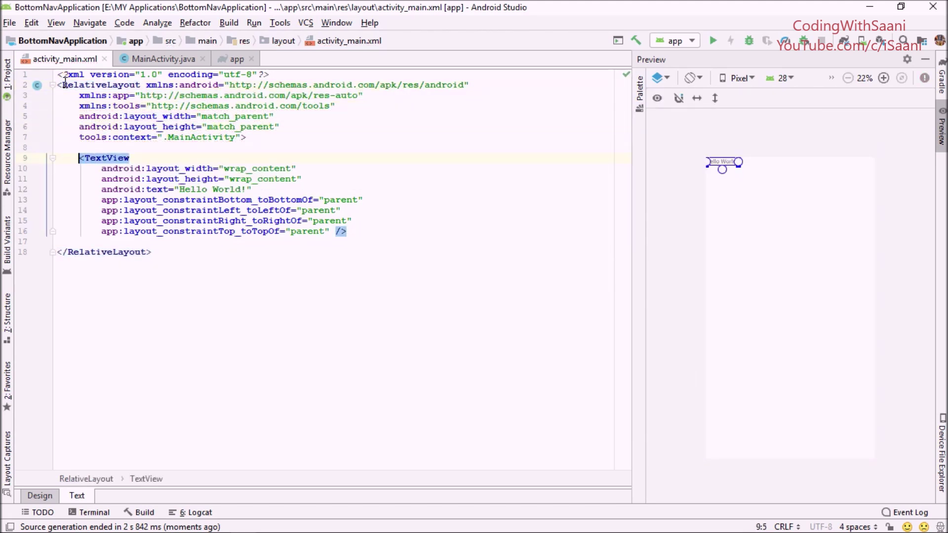
key(shift+Down)
key(shift+Down)
key(shift+Down)
key(shift+Down)
key(shift+Down)
key(shift+Down)
key(shift+Down)
key(shift+Down)
key(Delete)
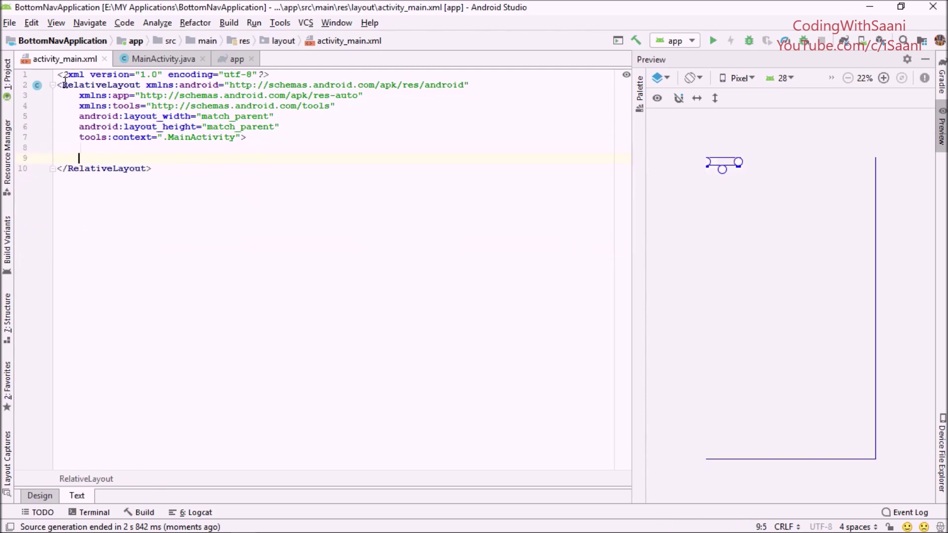
key(Return)
text(<)
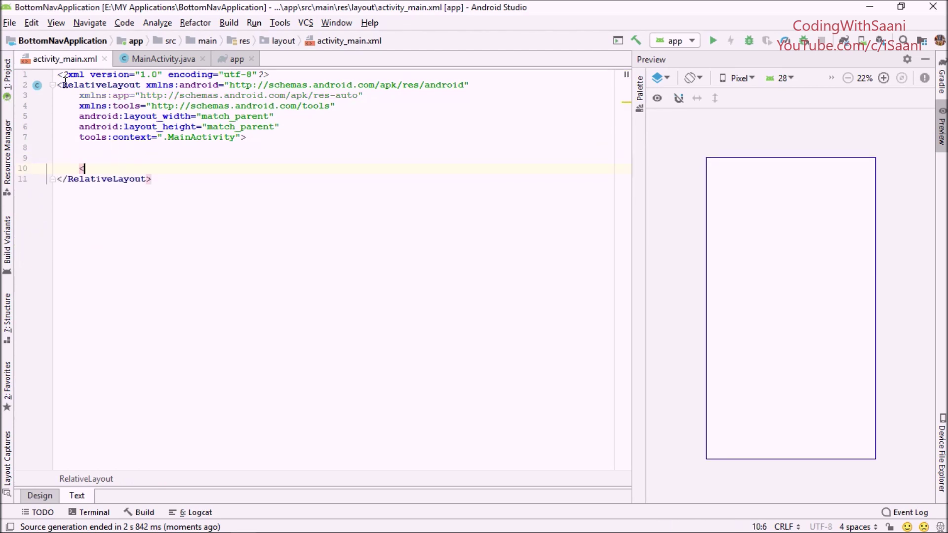
text(B)
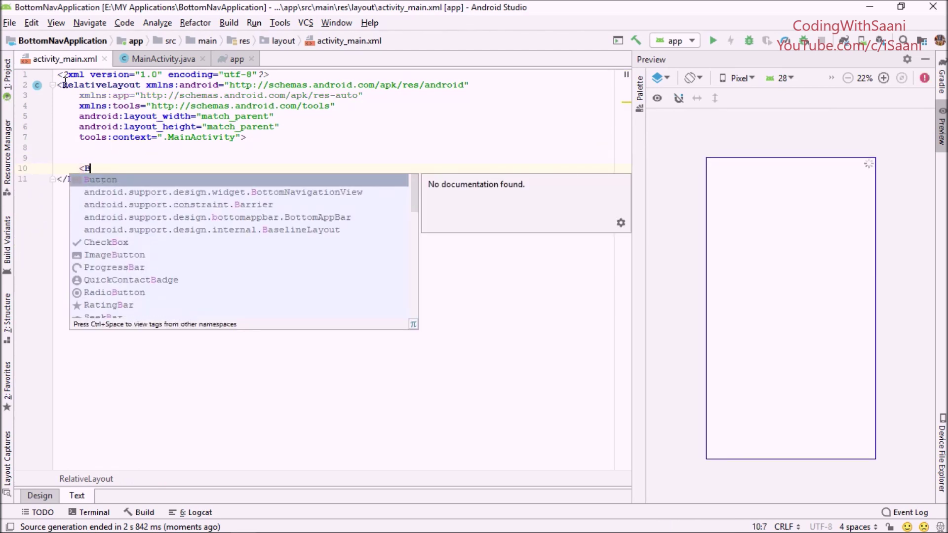
text(ott)
- Add a BottomNavigationView with id BNV, match_parent width, 50dp height and alignParentBottom true
key(Return)
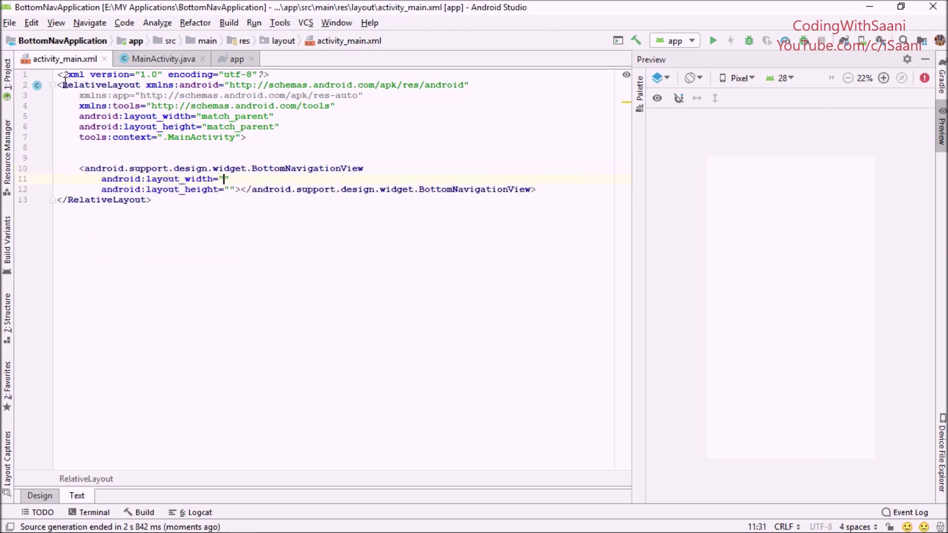
text(ma)
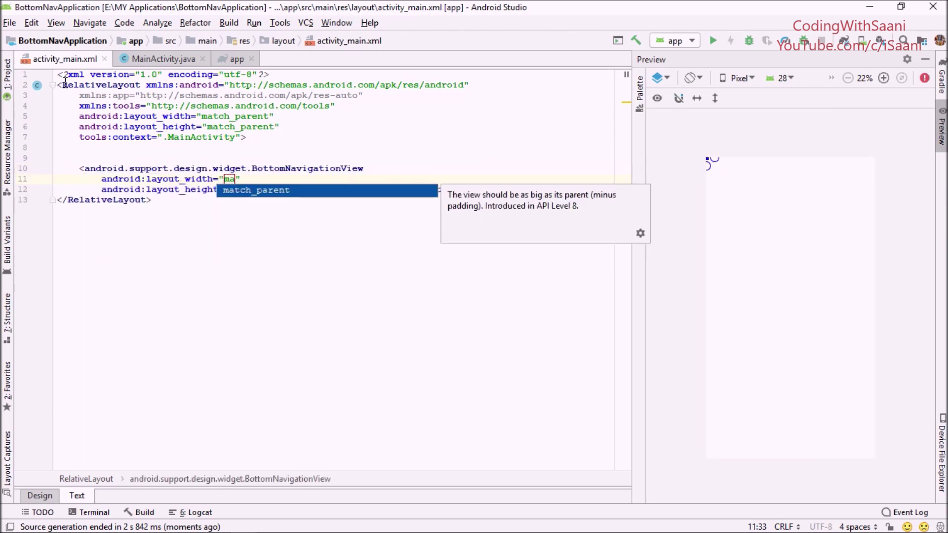
key(Return)
text(40d)
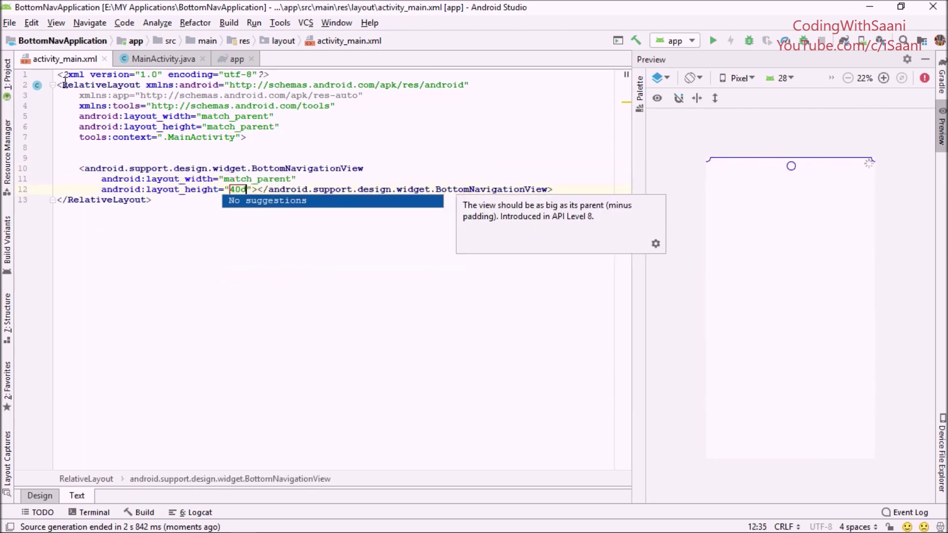
text(p"/>)
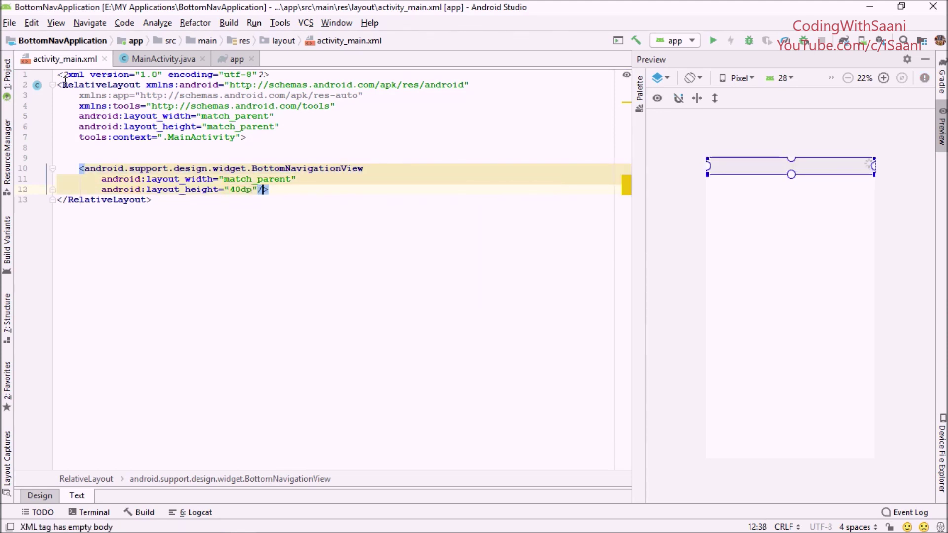
key(Left)
key(Left)
key(Return)
text(id)
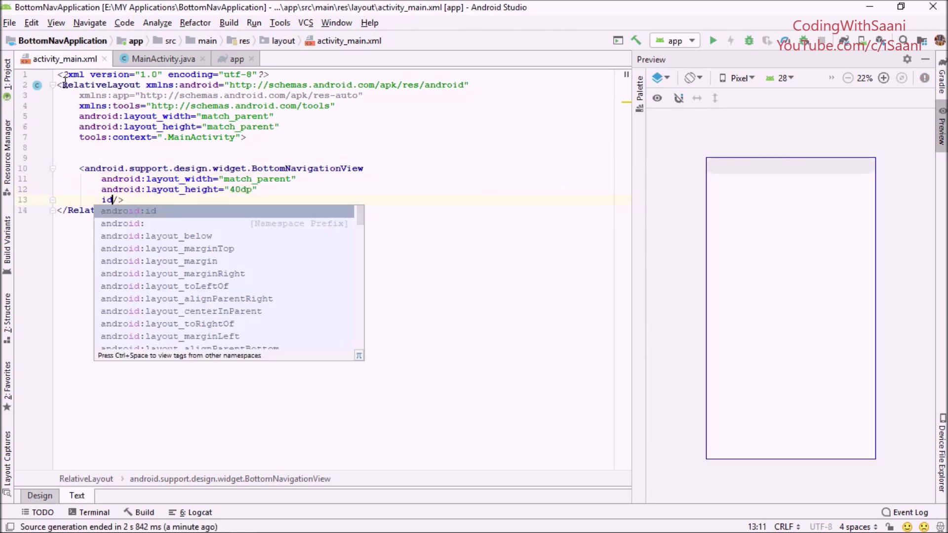
key(Return)
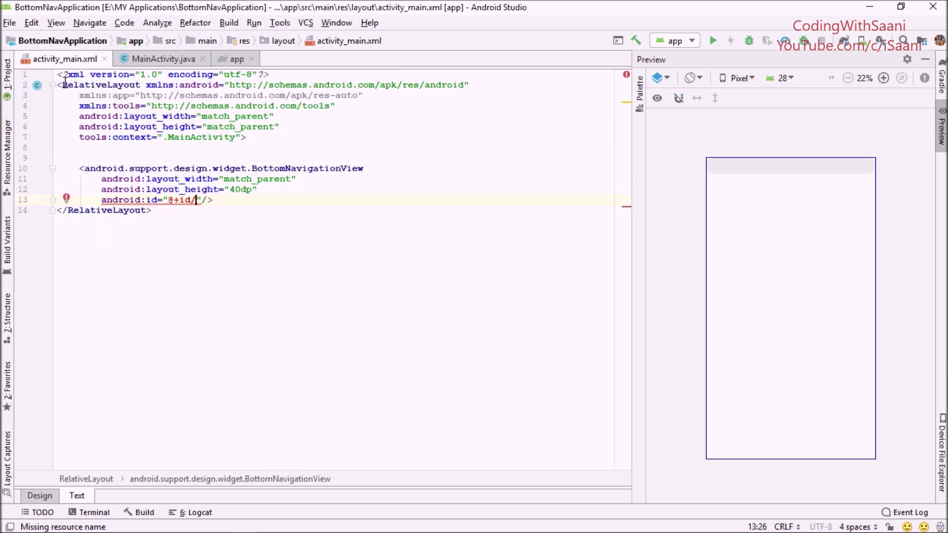
text(BNV)
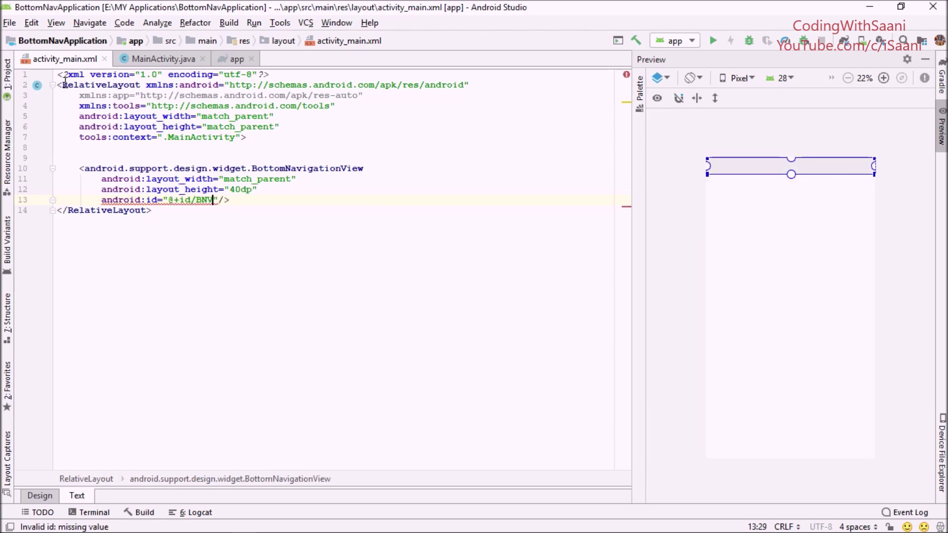
key(Return)
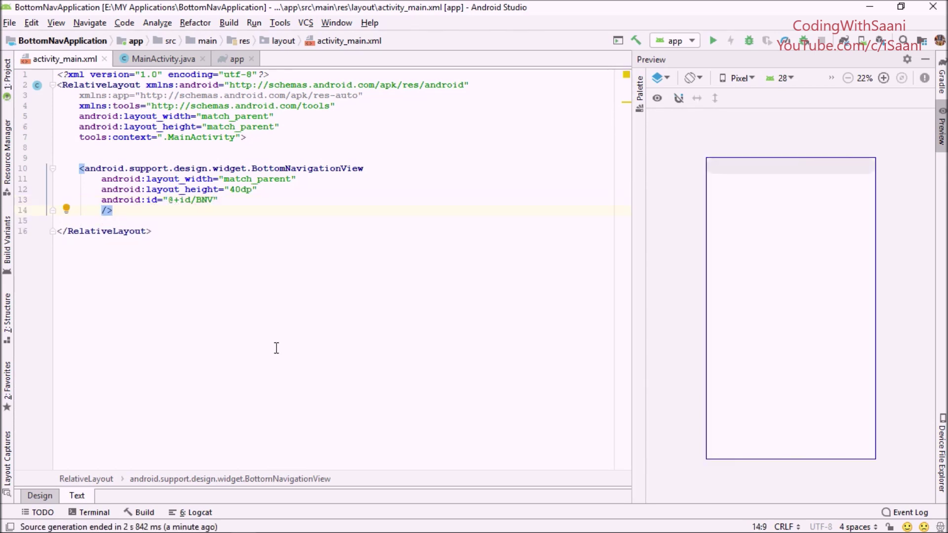
text(alig)
key(Return)
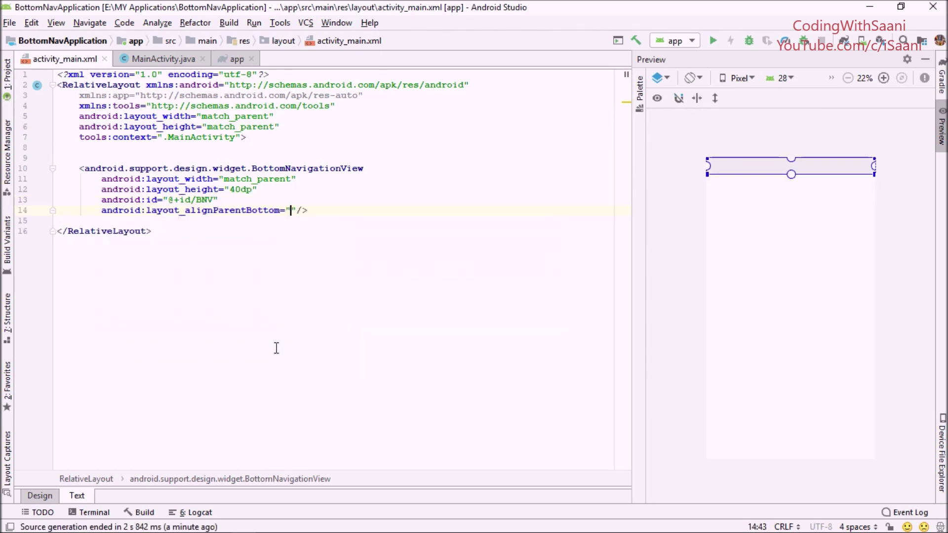
text(t)
key(Return)
key(End)
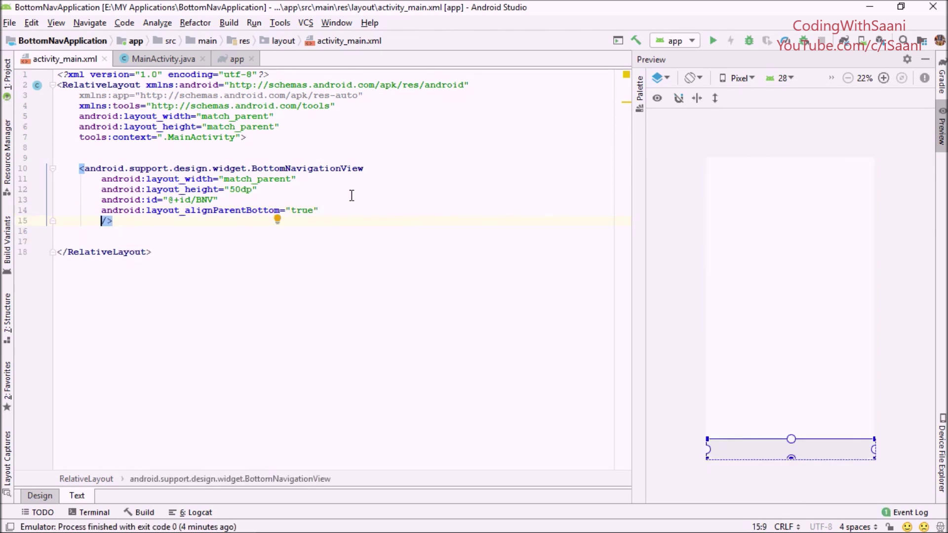
- Create a new 'menu' directory under res and select it
click(8, 83)
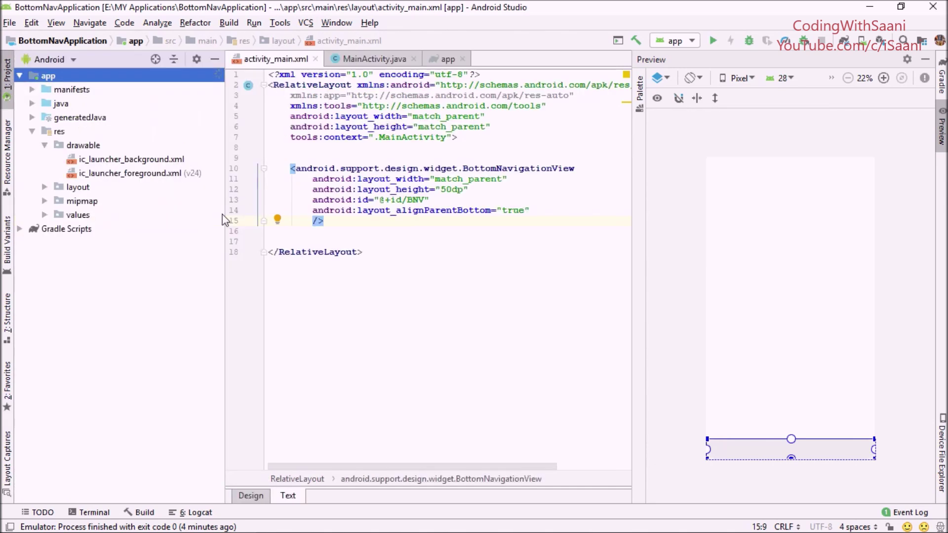
click(45, 146)
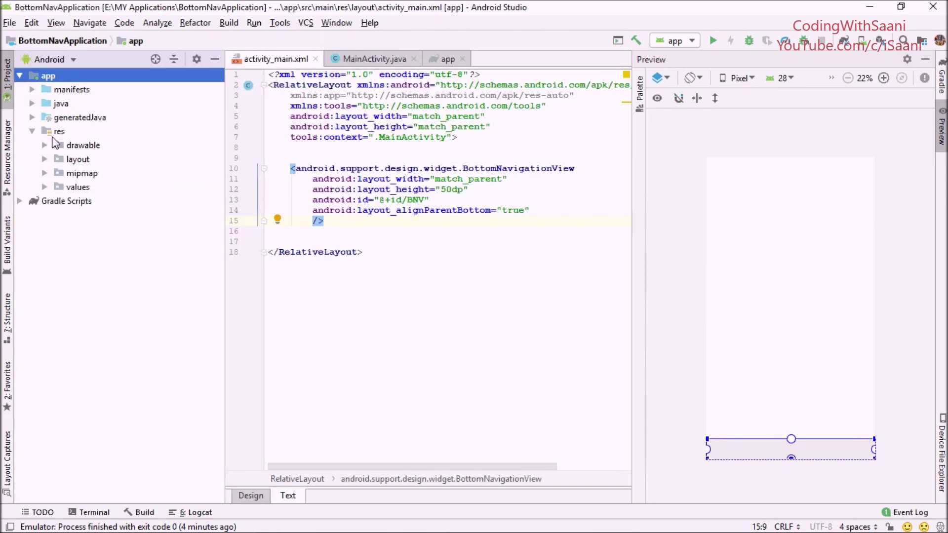
click(55, 133)
right_click(55, 134)
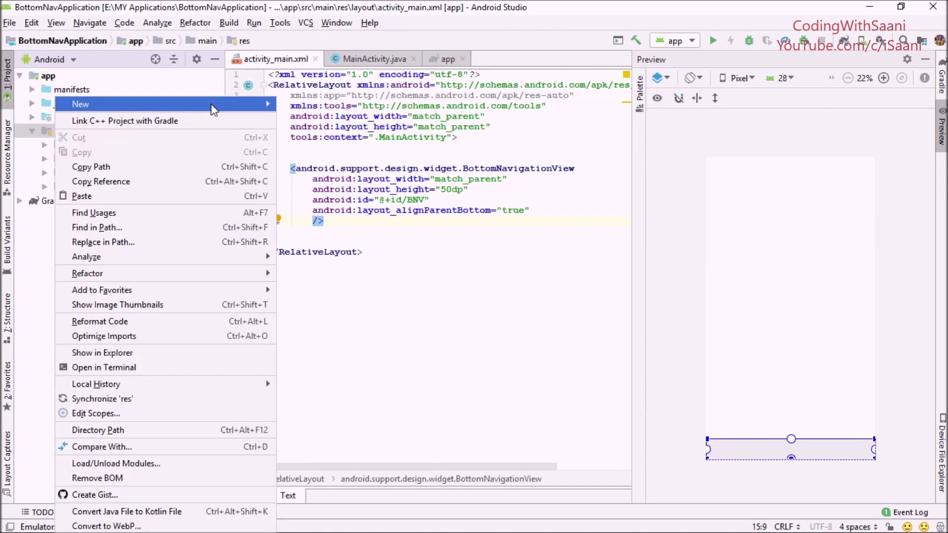
mouse_move(81, 104)
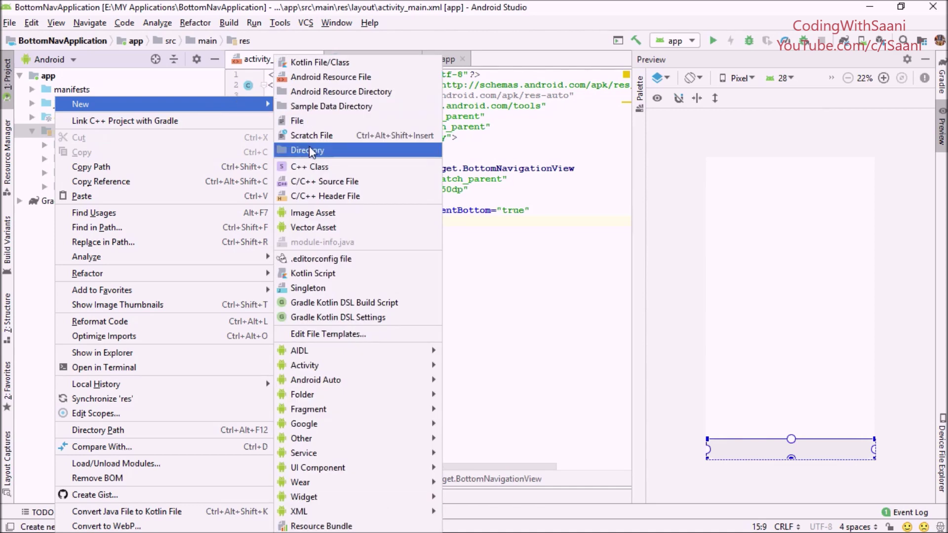
click(310, 153)
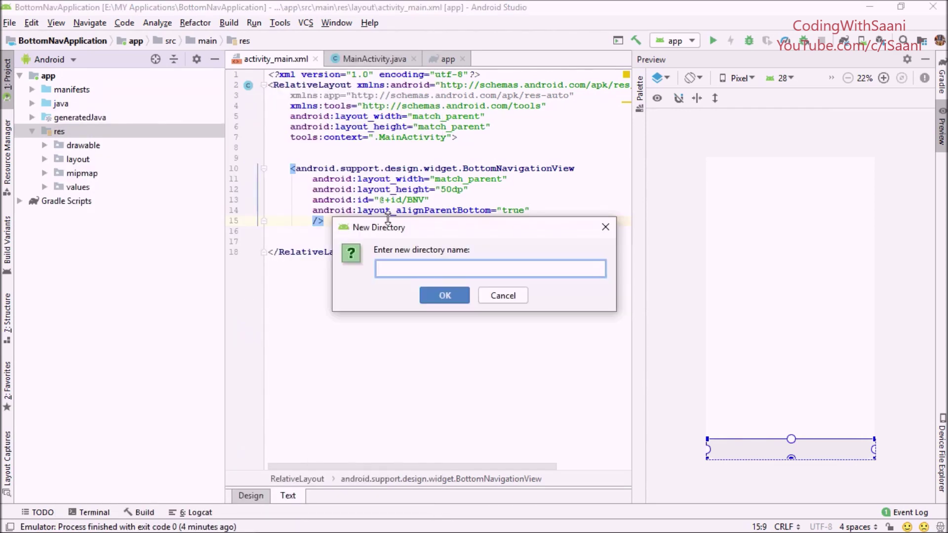
text(menu)
click(437, 296)
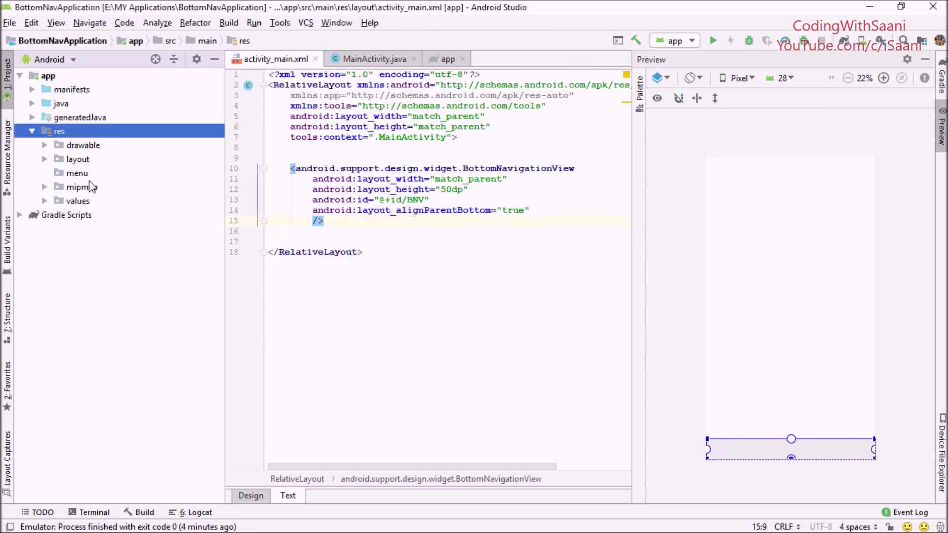
click(80, 175)
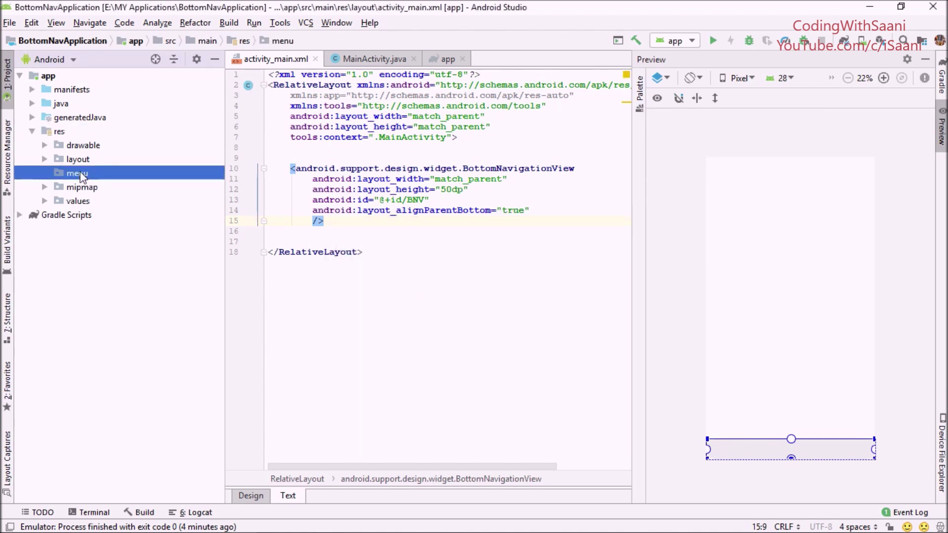
- Create an 'items' menu resource file in the menu folder and view its XML
right_click(82, 177)
mouse_move(185, 43)
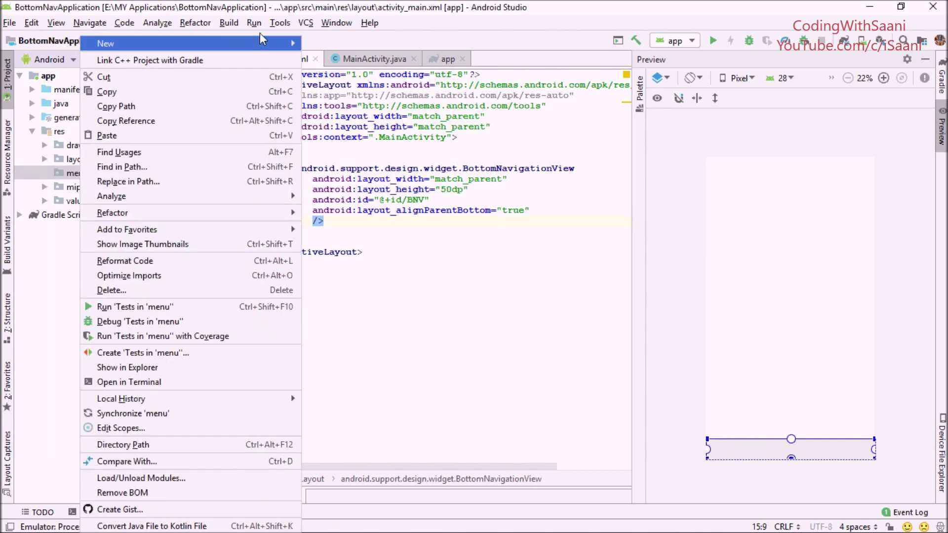
click(331, 57)
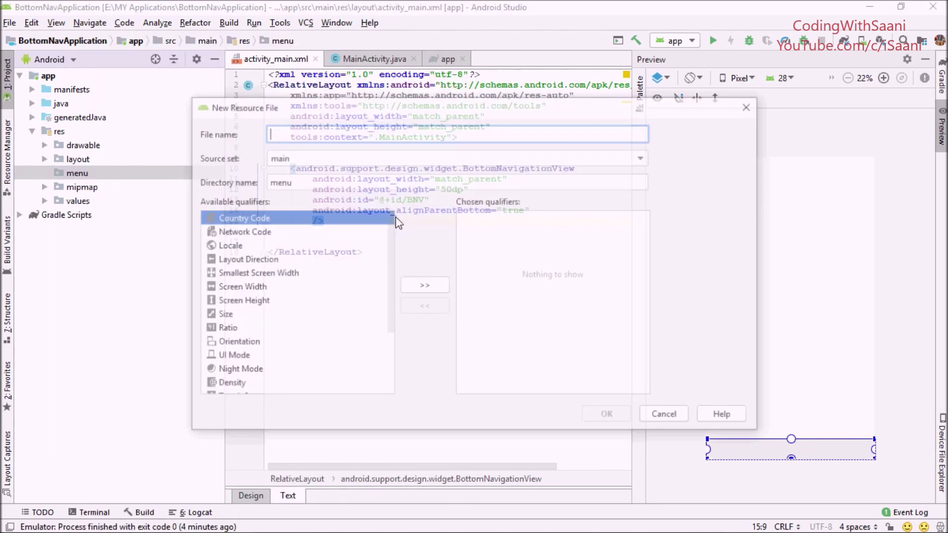
text(i)
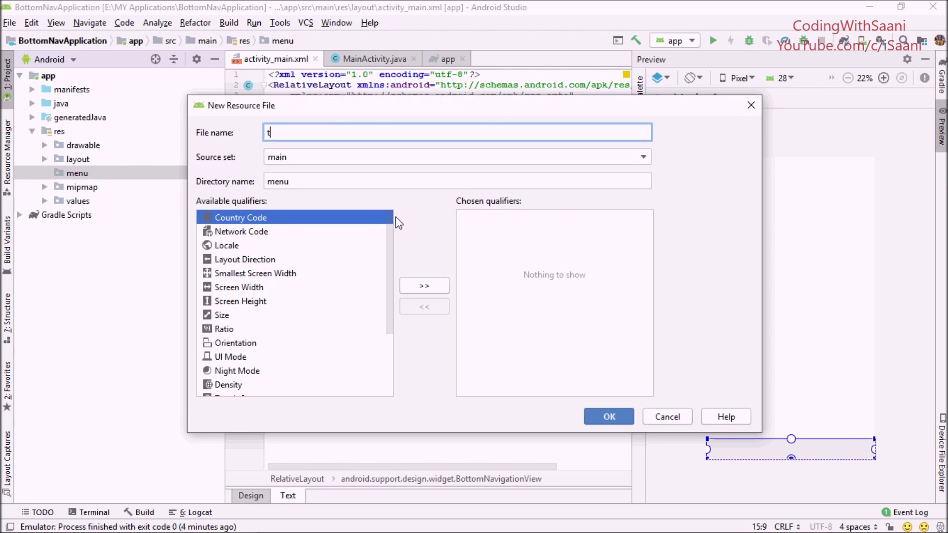
text(mtems)
click(604, 417)
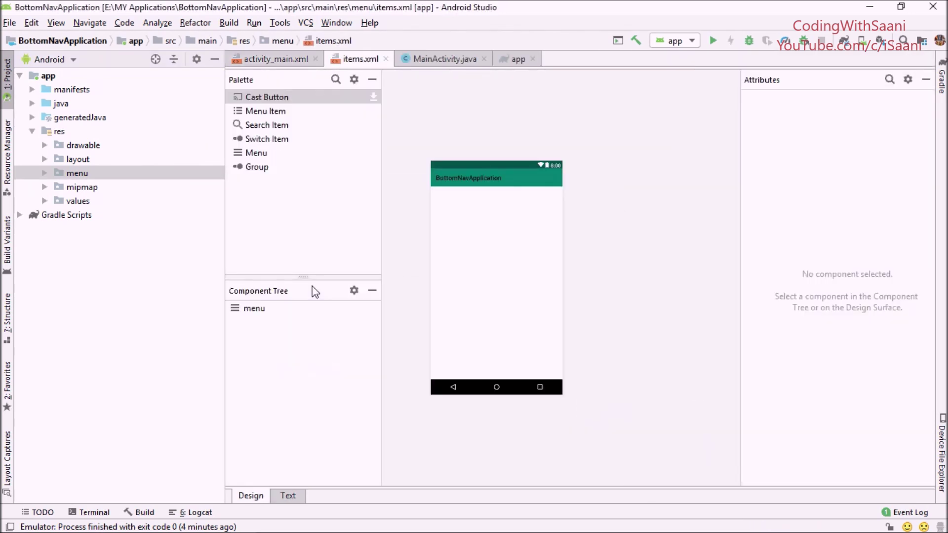
click(287, 495)
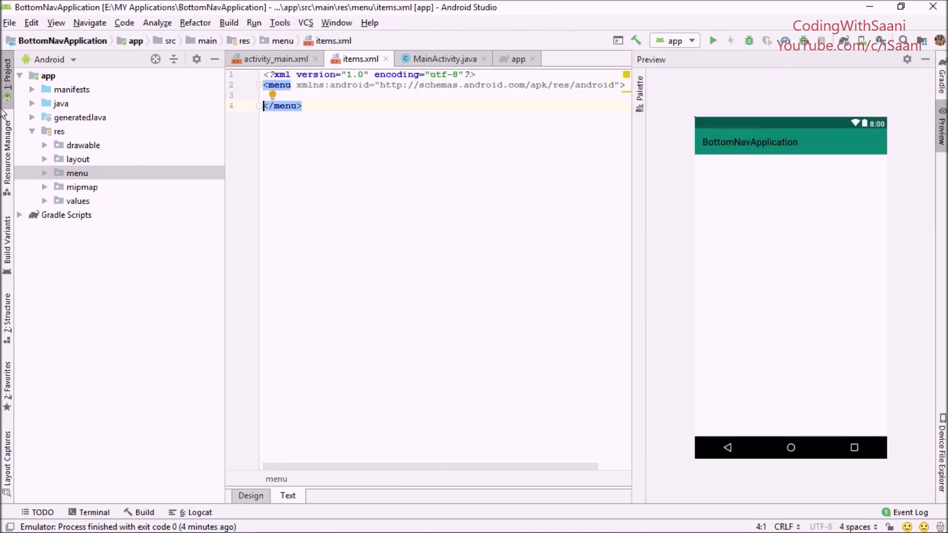
click(6, 100)
- Add an item titled 'Home' with android:id @+id/homeItem to items.xml
key(Return)
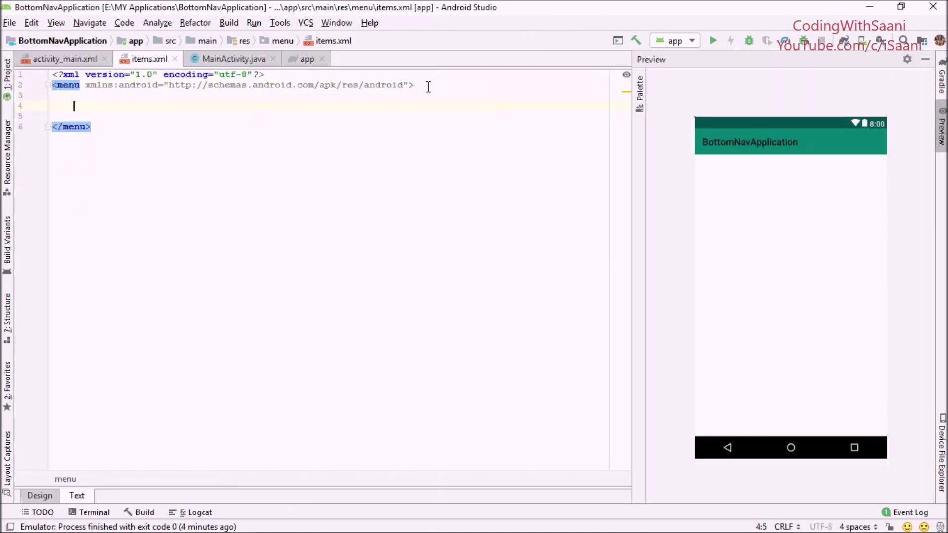
key(Return)
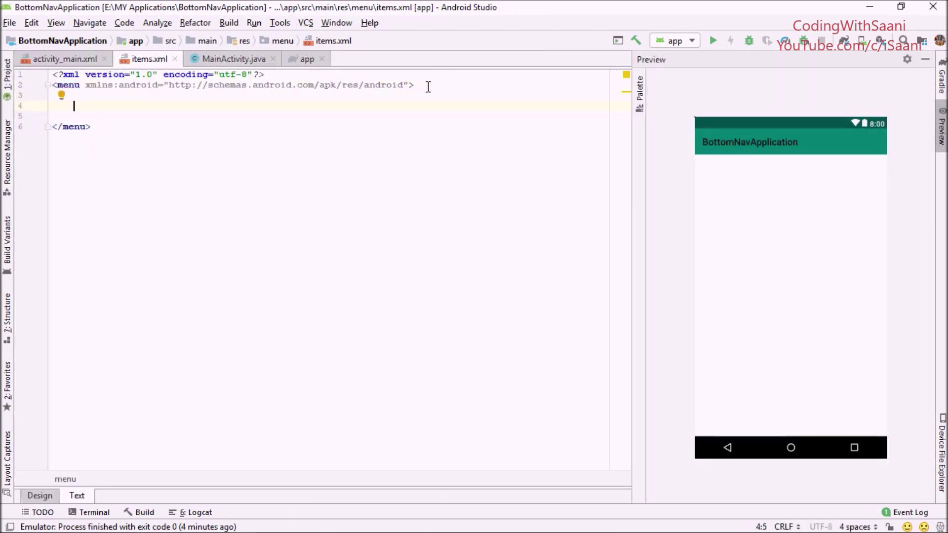
text(<)
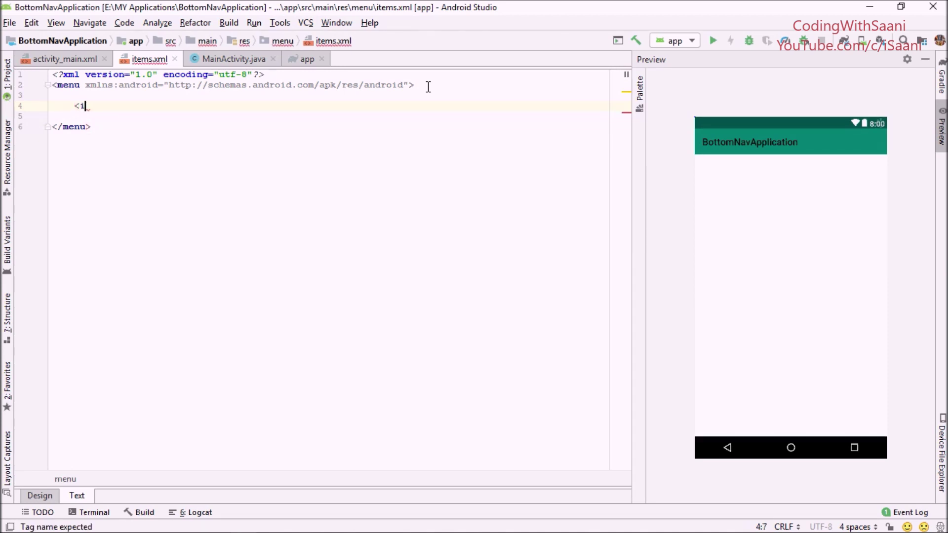
text(item)
key(Return)
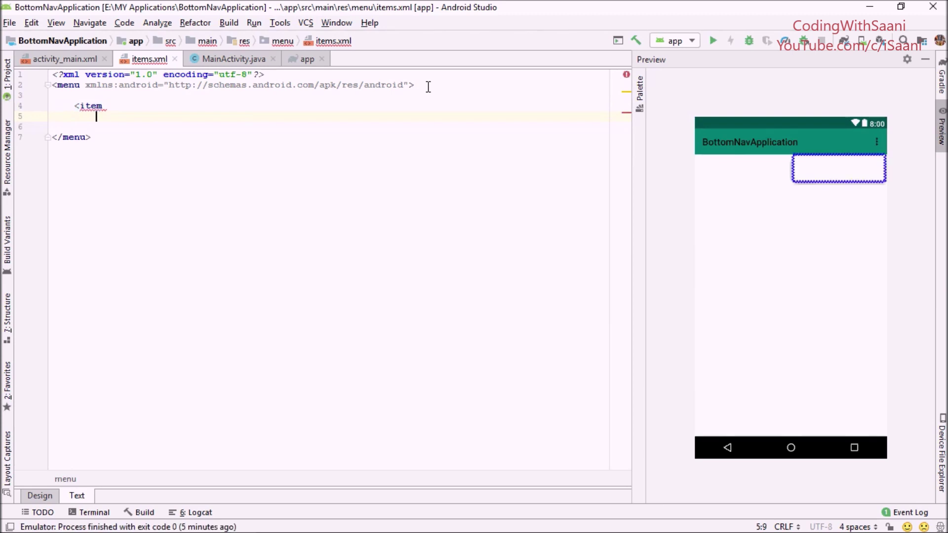
text(ti)
key(Return)
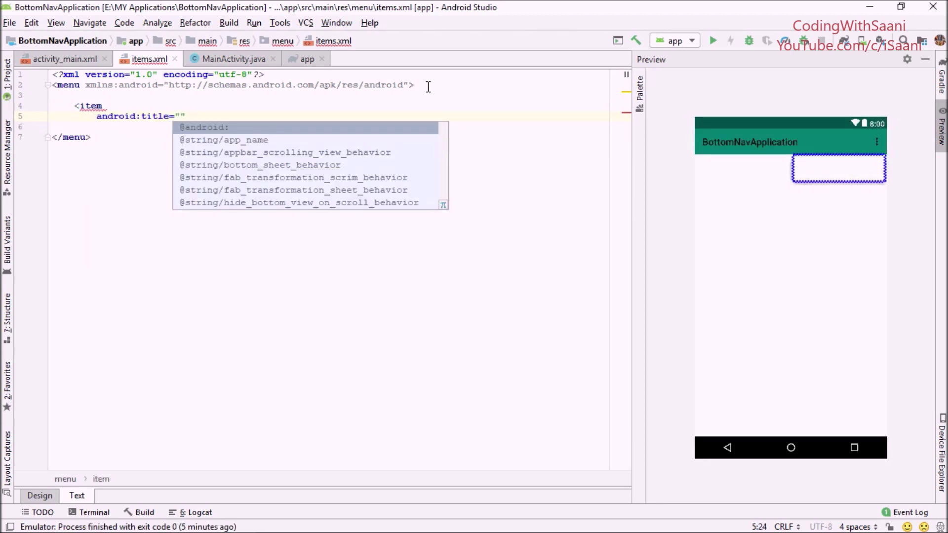
text(Home)
key(End)
key(Return)
text(i)
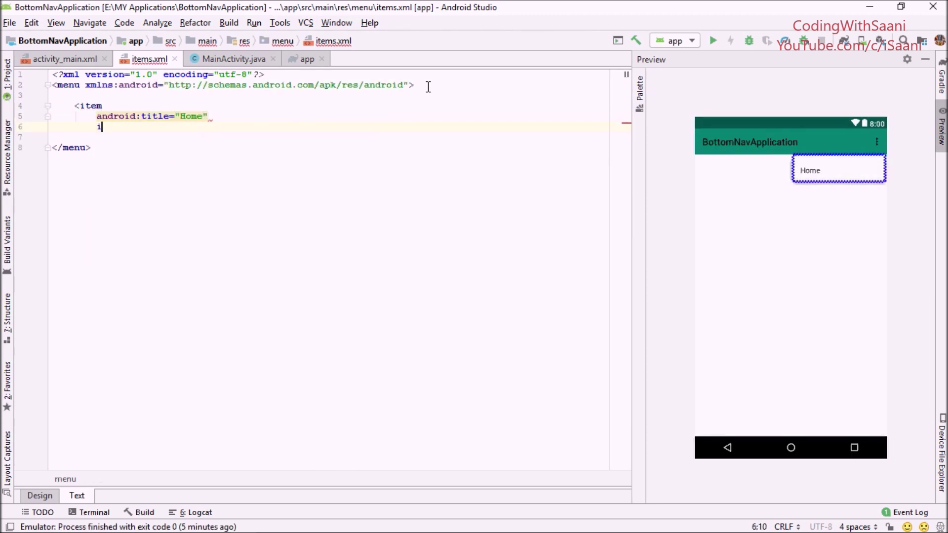
text(d)
key(Return)
key(Return)
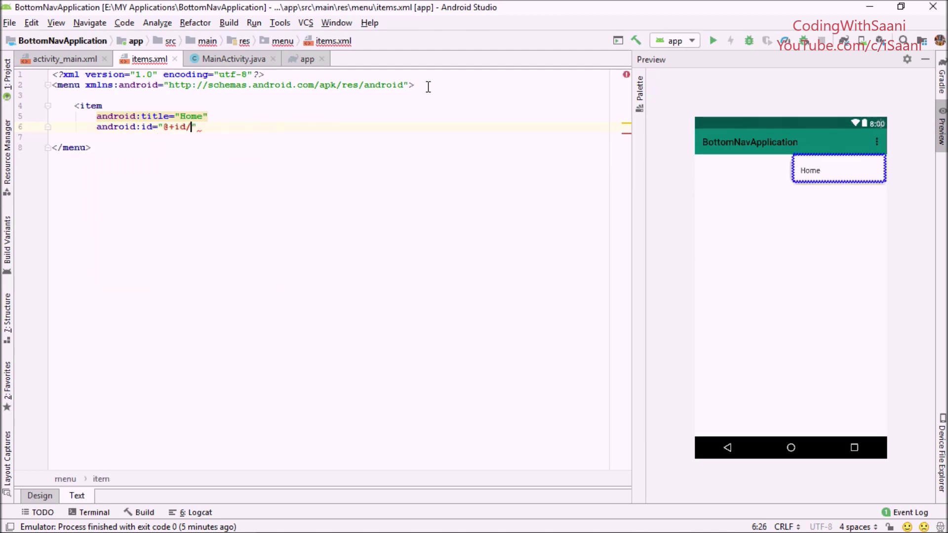
text(homeI)
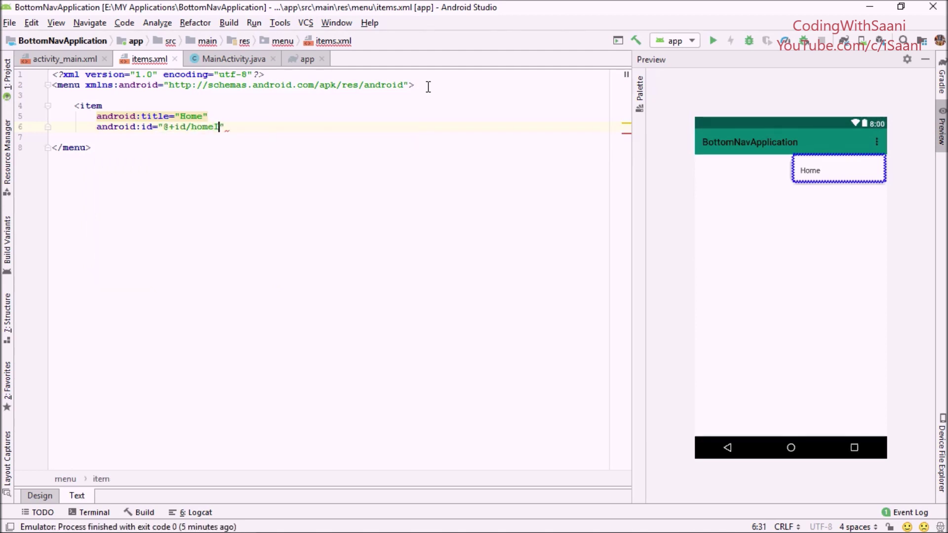
text(tem)
key(End)
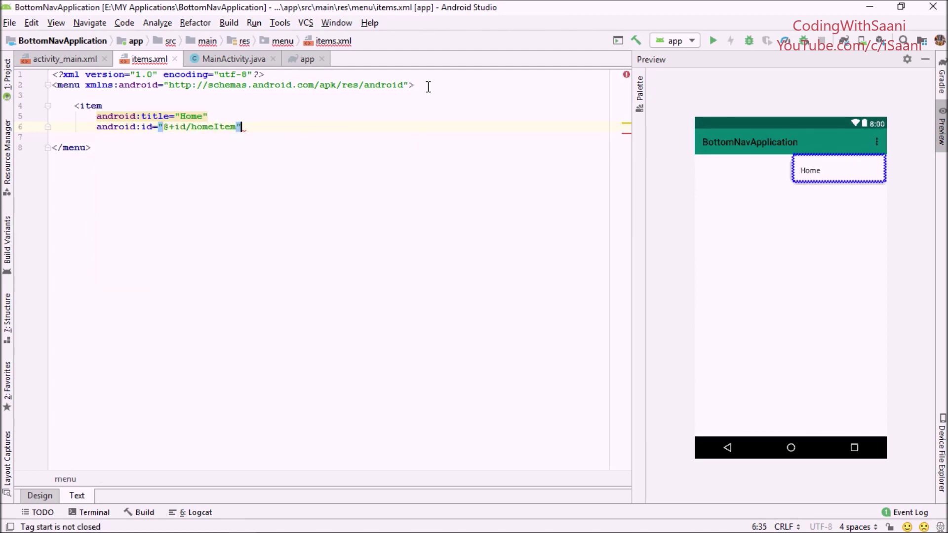
text(/>)
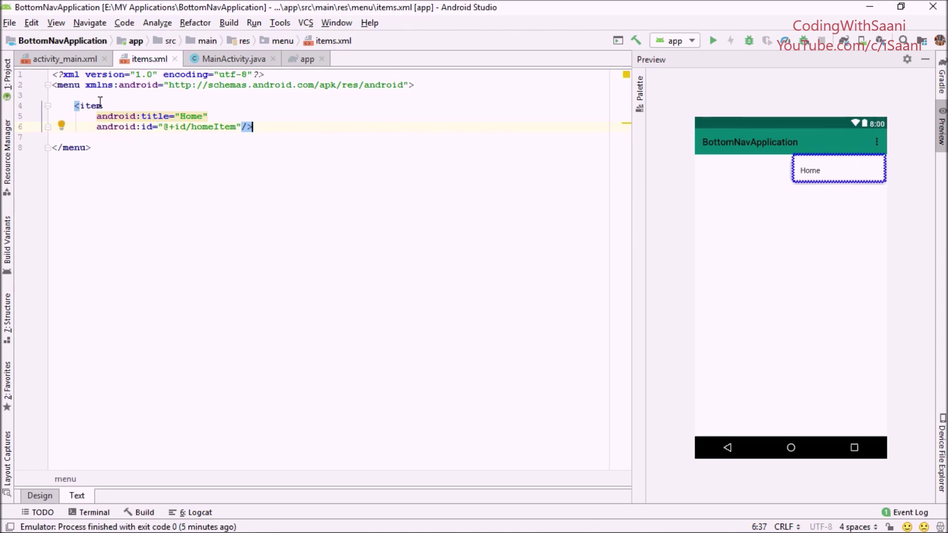
click(6, 74)
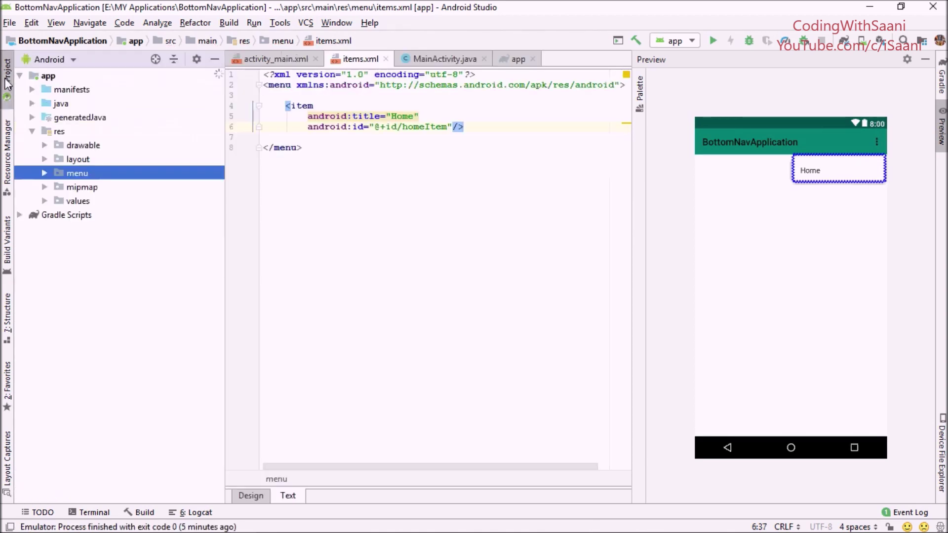
- Start an Action Bar and Tab image asset in drawable using the home clip art
right_click(80, 146)
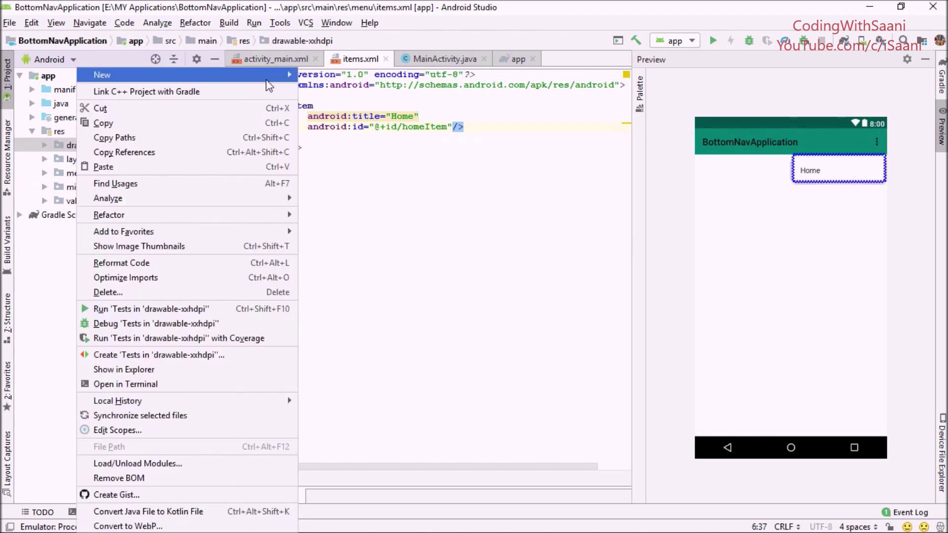
mouse_move(103, 75)
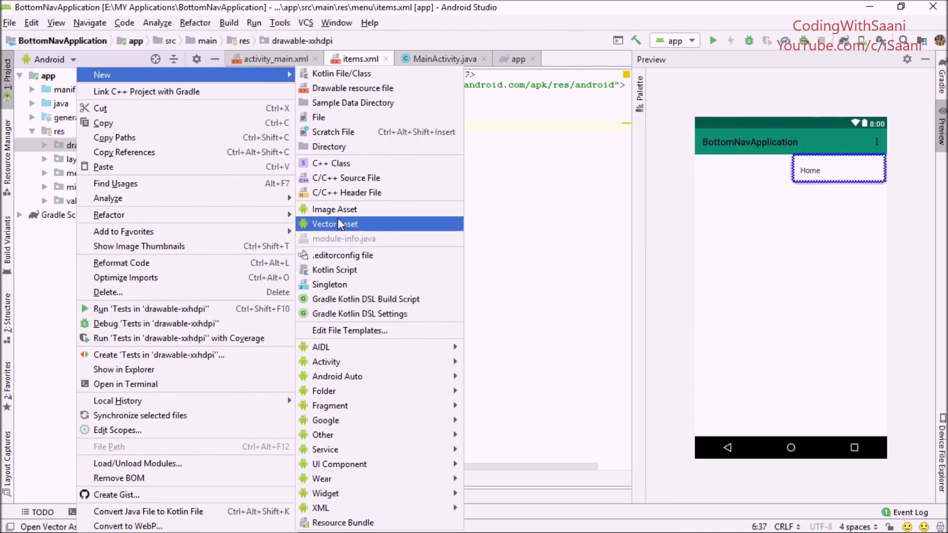
click(335, 210)
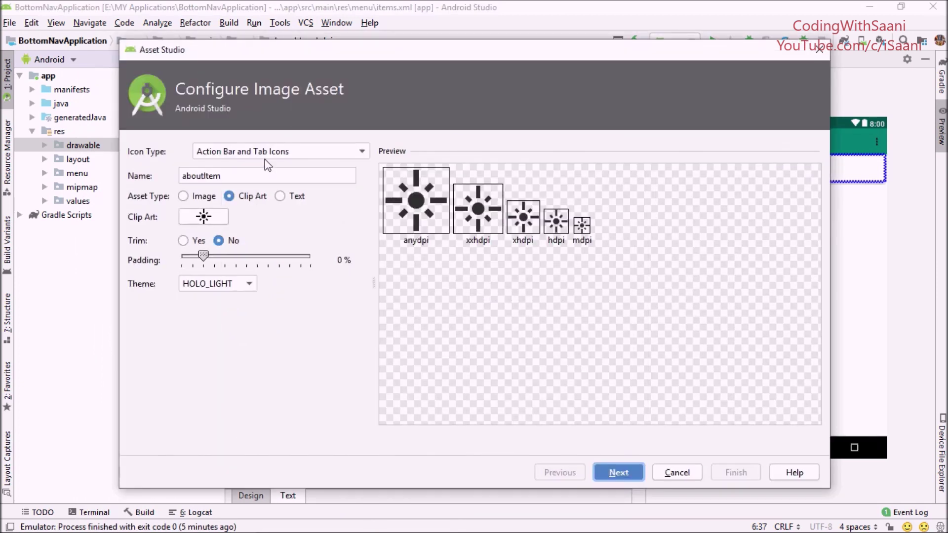
click(355, 156)
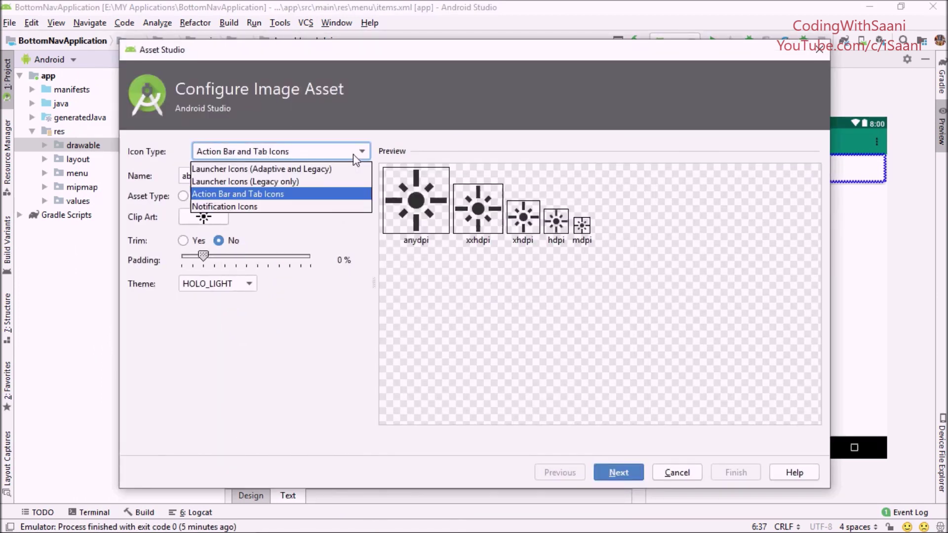
click(265, 196)
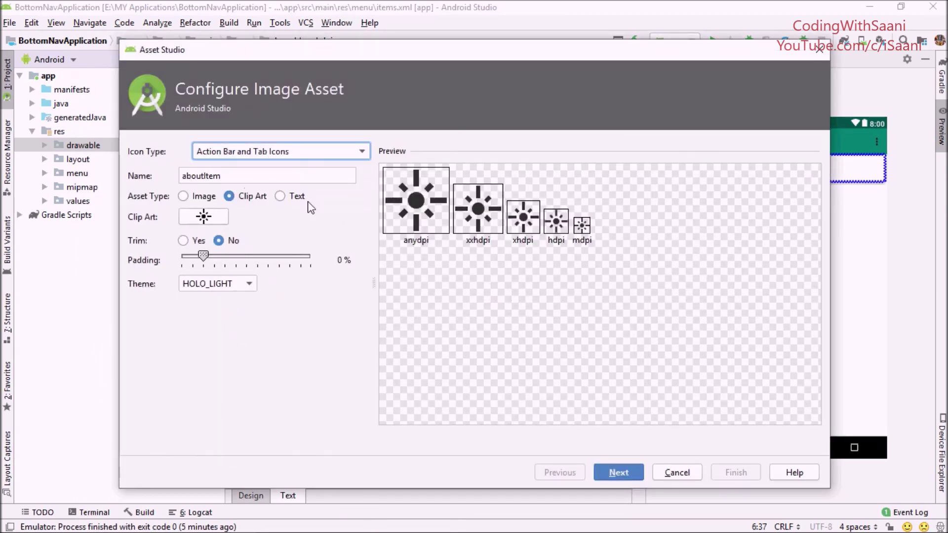
click(213, 222)
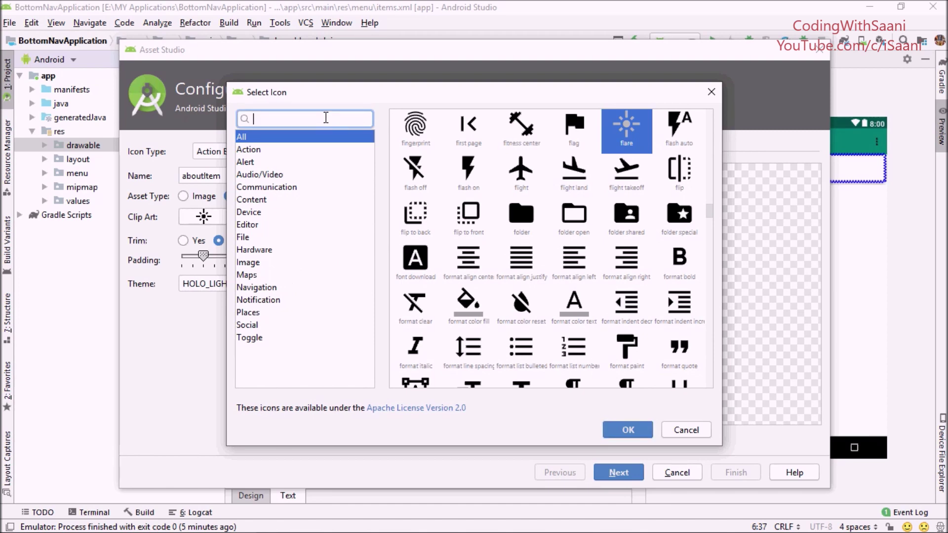
text(home)
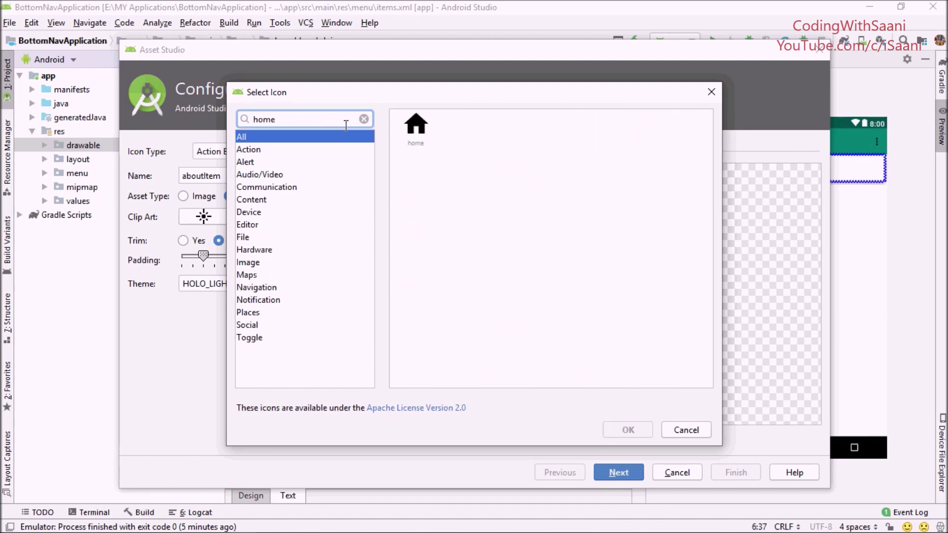
click(416, 129)
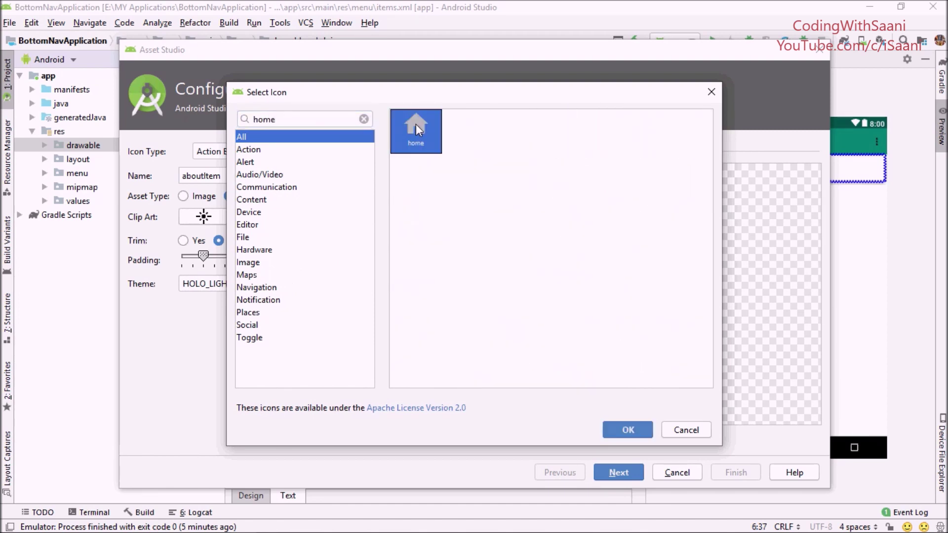
click(627, 430)
- Name the asset home_item, settle on the HOLO_LIGHT theme, and generate the icon files
key(BackSpace)
key(BackSpace)
key(BackSpace)
text(o)
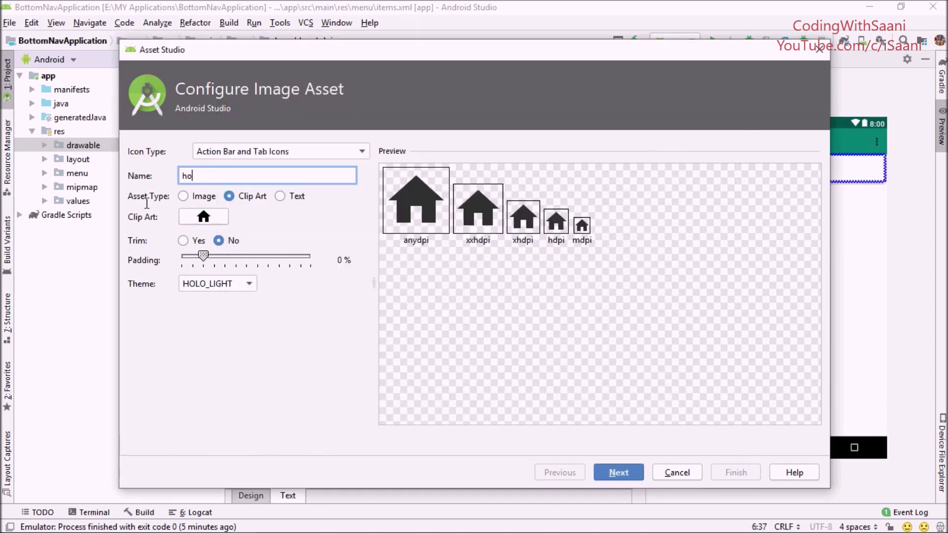
text(me)
key(BackSpace)
text(tem)
click(249, 291)
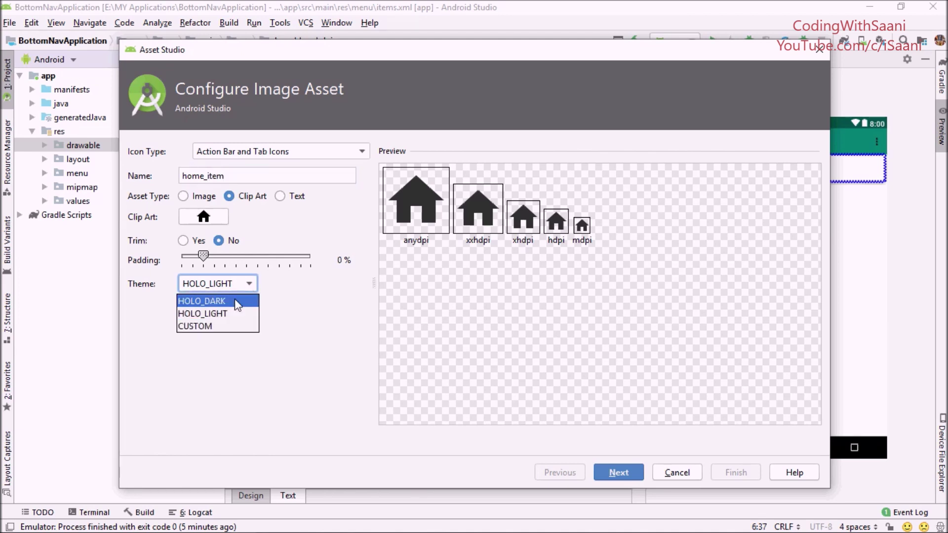
click(234, 301)
click(238, 287)
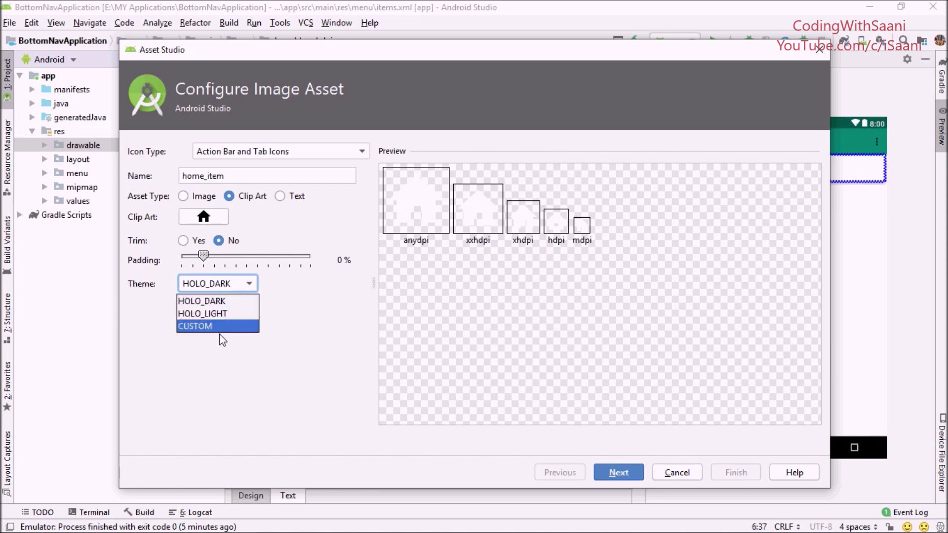
click(211, 314)
click(239, 289)
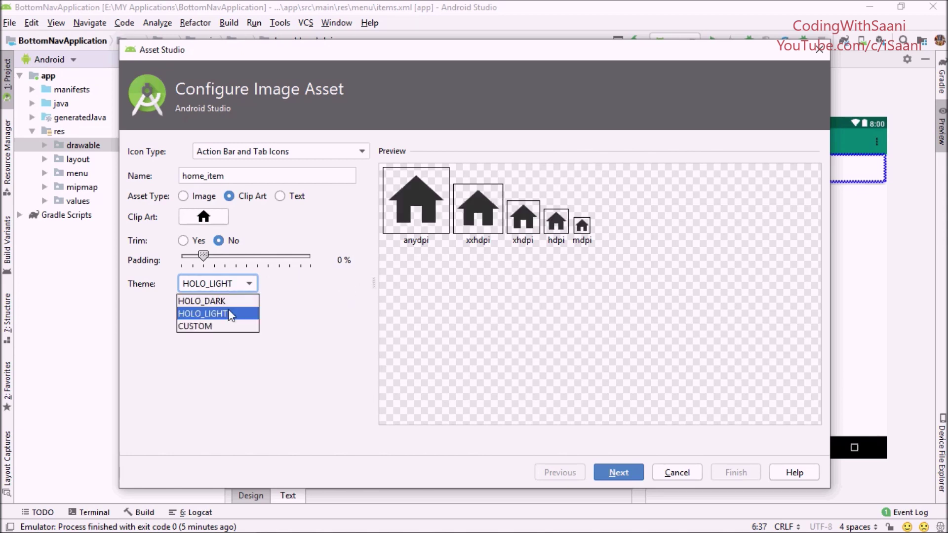
click(232, 327)
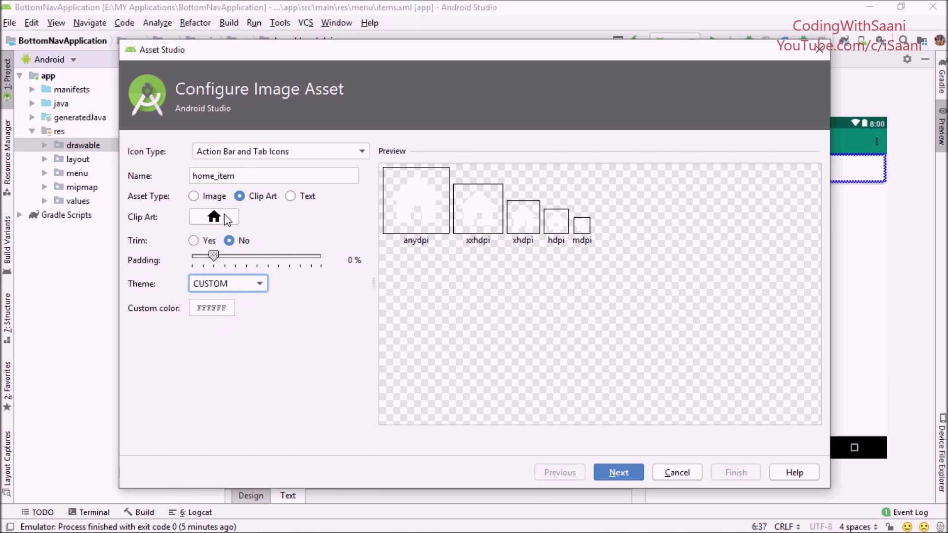
click(252, 284)
click(236, 314)
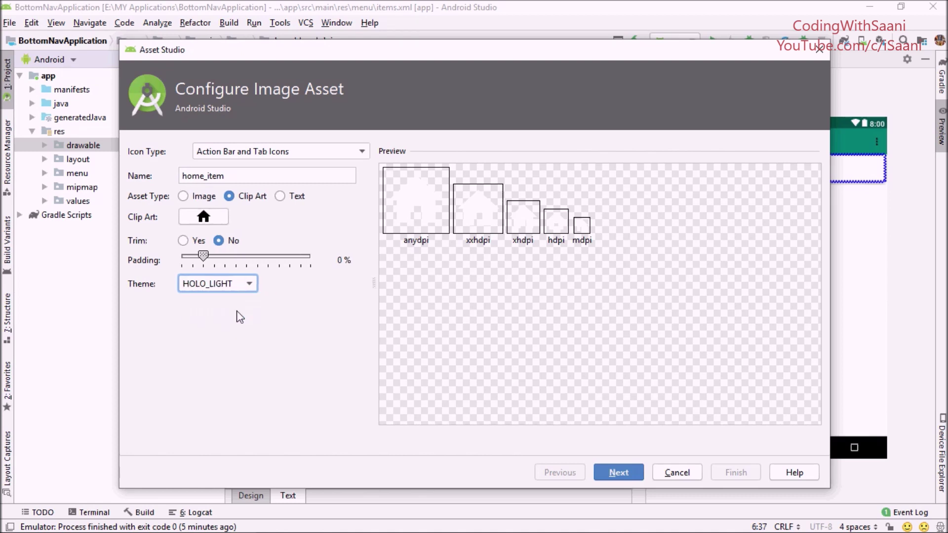
click(624, 472)
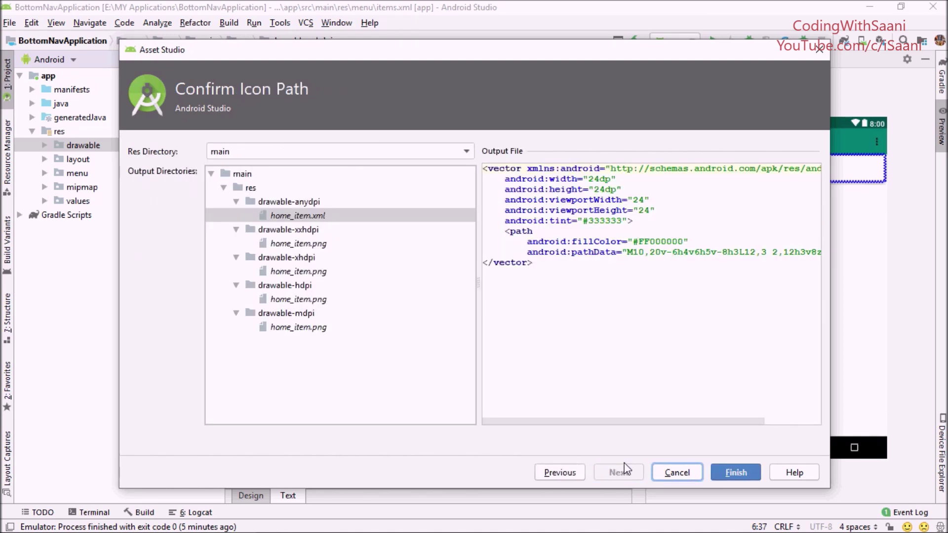
click(728, 472)
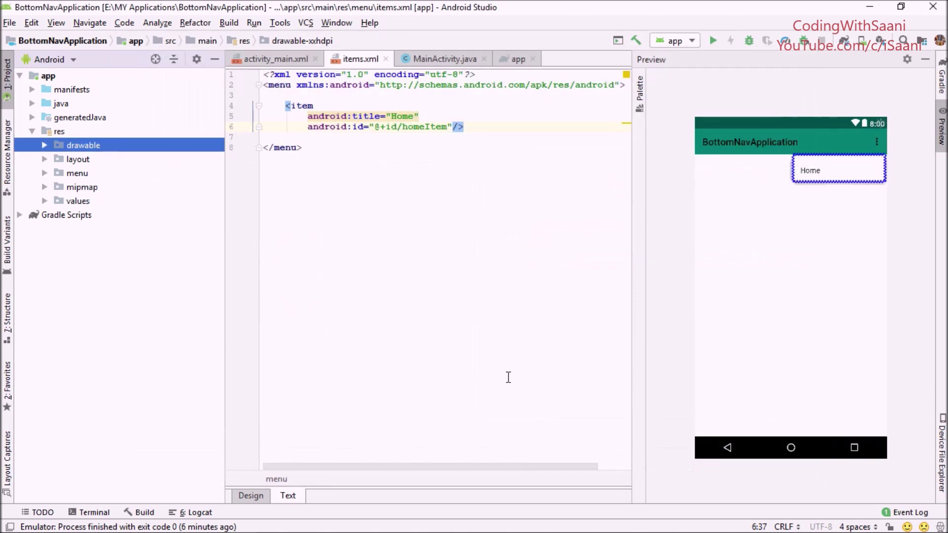
click(454, 126)
key(Return)
text(icon/>)
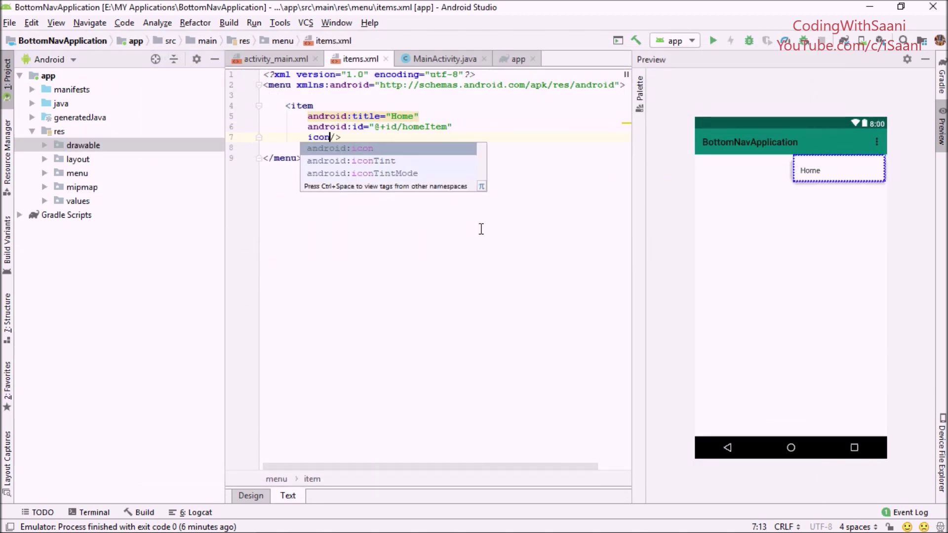
key(Return)
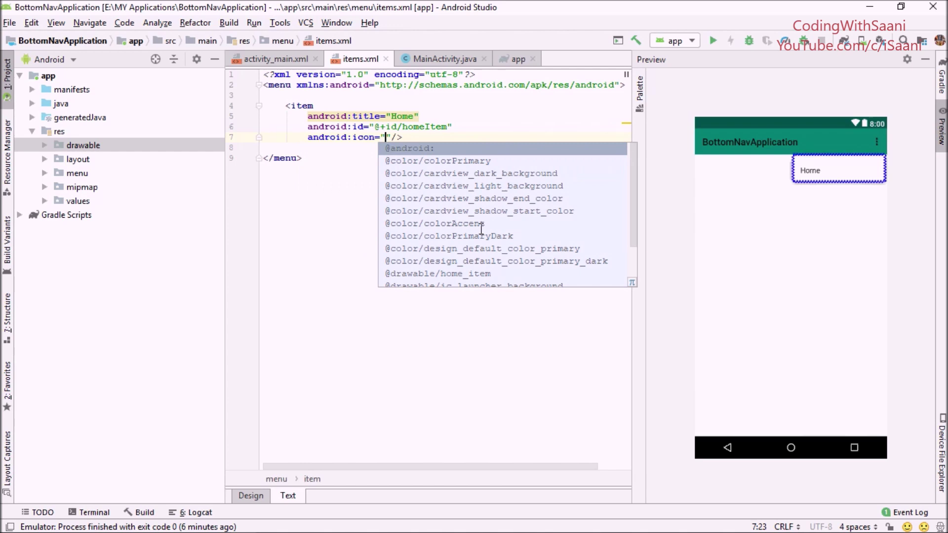
text(home)
key(Return)
- Duplicate the Home item block twice in items.xml
key(shift+Up)
key(shift+Up)
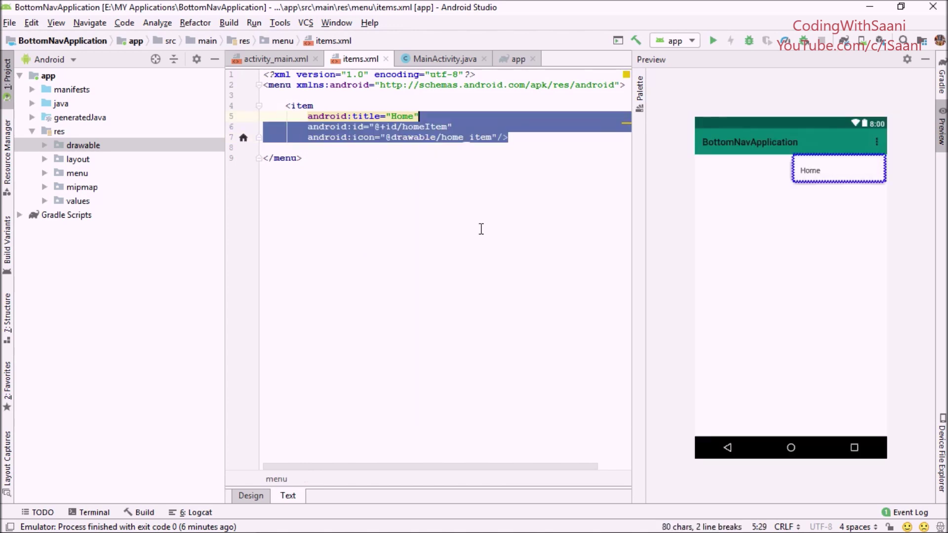
key(shift+Up)
key(shift+Left)
key(shift+Left)
key(shift+Left)
key(shift+Left)
key(shift+Left)
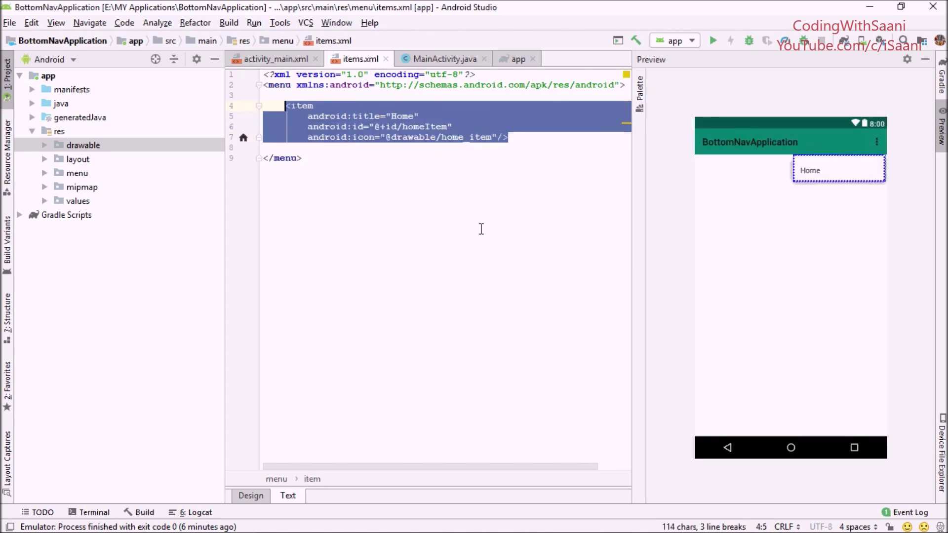
key(ctrl+c)
key(Right)
key(Return)
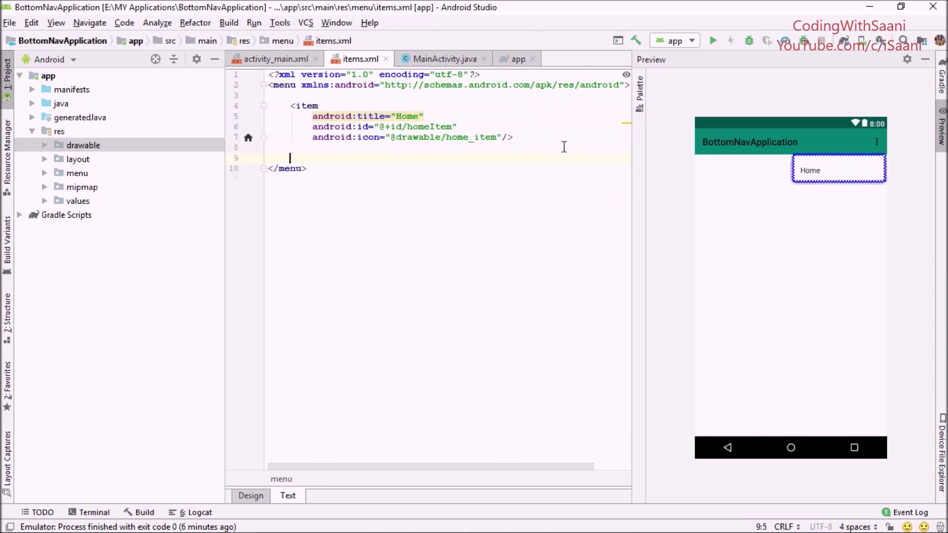
key(ctrl+v)
key(Return)
key(Return)
key(ctrl+v)
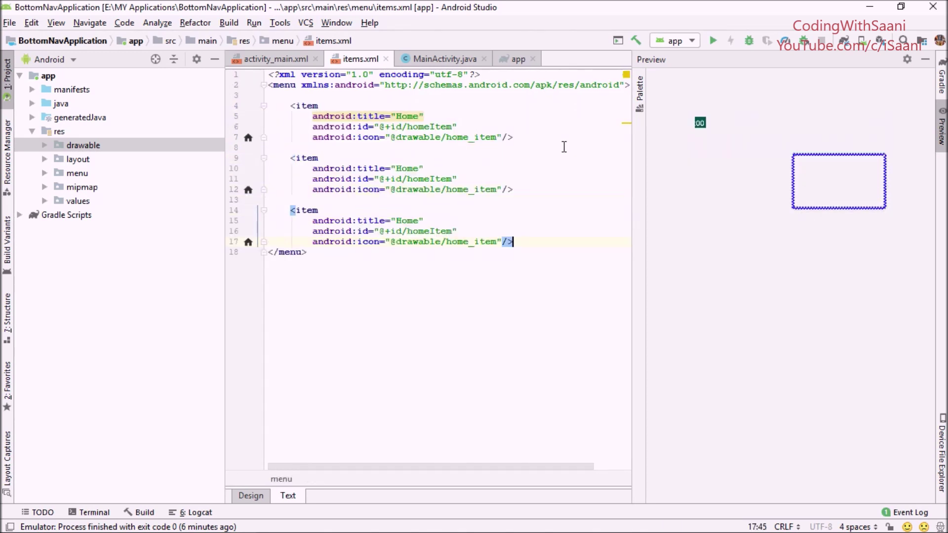
- Change the second item's title to Search and its id to searchItem
click(419, 168)
drag(419, 167, 396, 168)
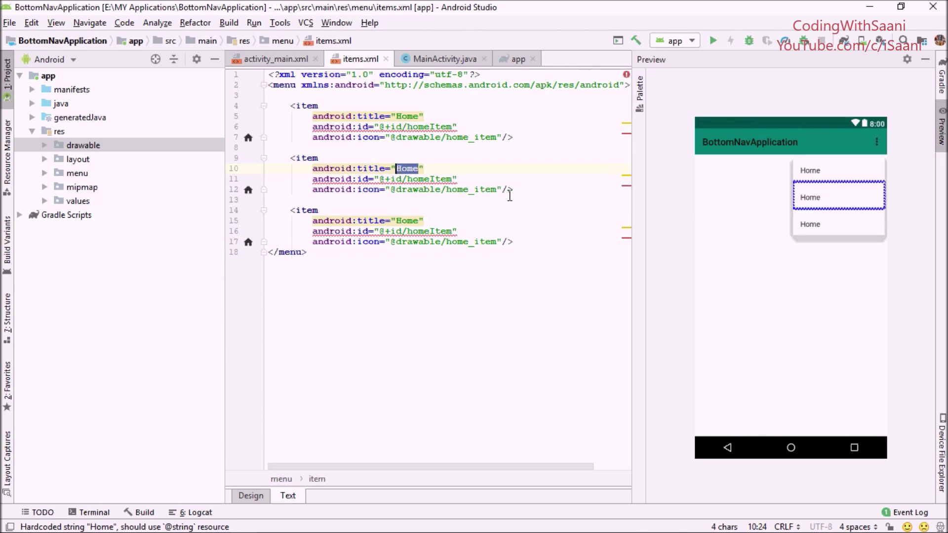
text(Search)
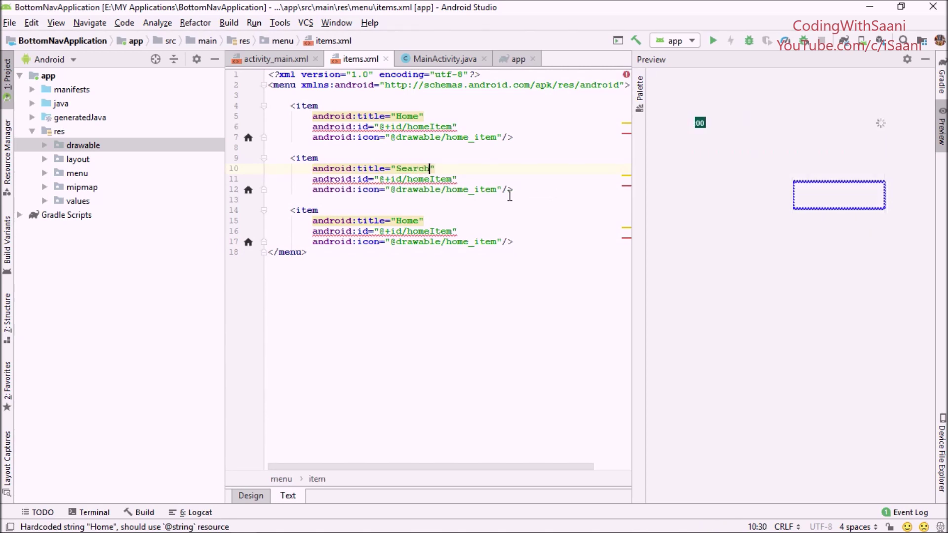
key(Down)
key(shift+Left)
key(shift+Left)
key(shift+Left)
text(sear)
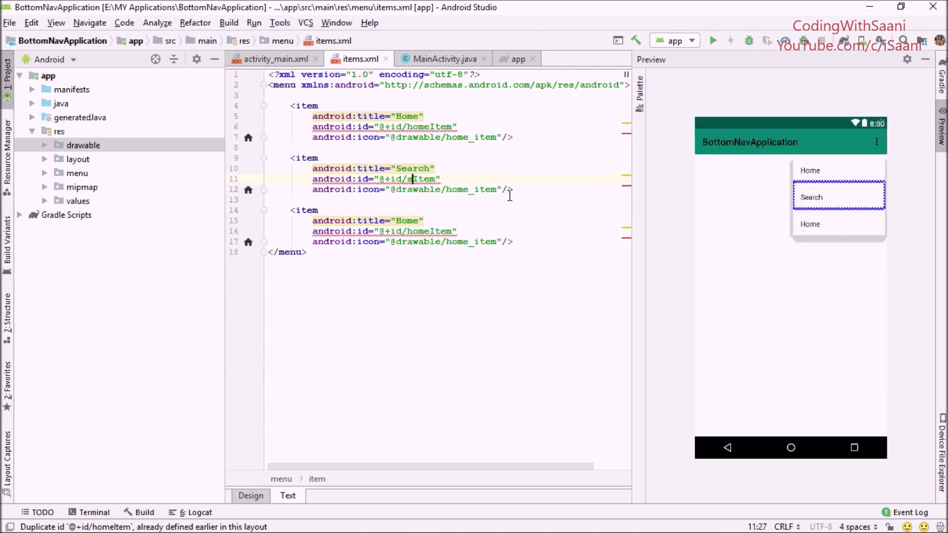
text(ch)
key(Escape)
- Change the third item's id to aboutItem and its title to About
key(Down)
key(Down)
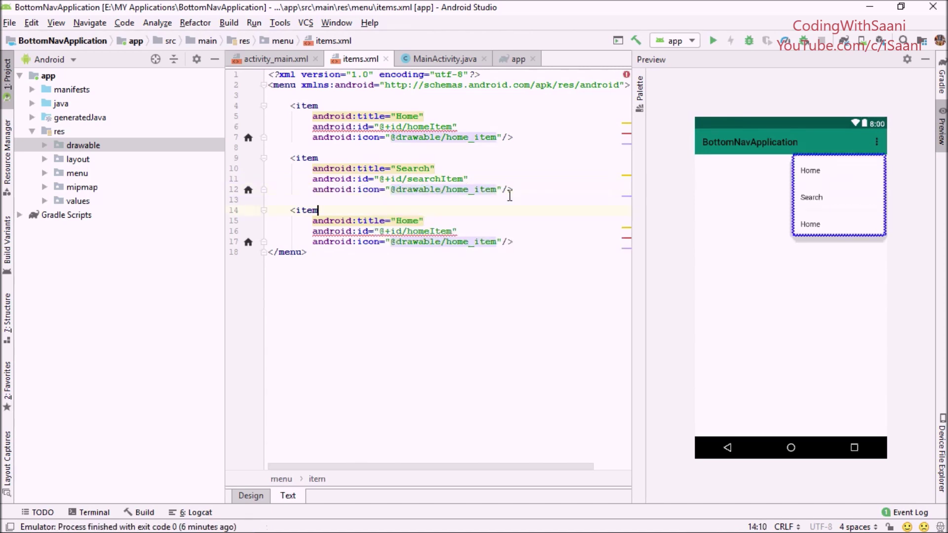
key(Down)
key(Down)
key(Down)
key(Left)
key(Left)
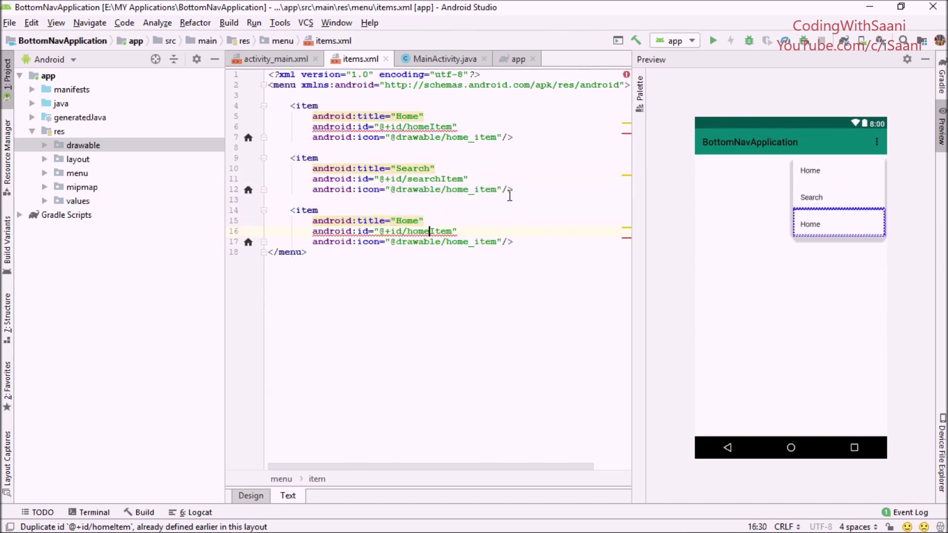
key(shift+Left)
key(shift+Left)
key(shift+Left)
key(shift+Left)
text(about)
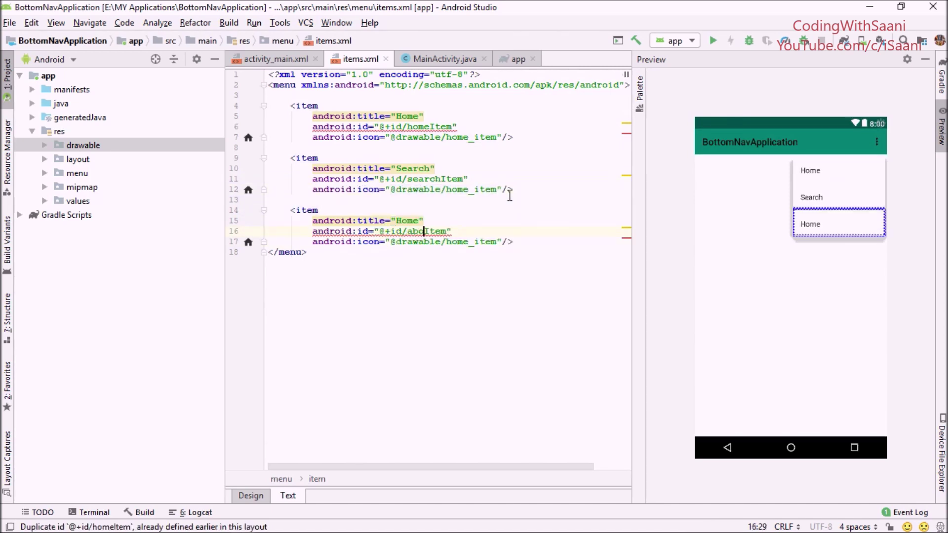
key(Up)
key(Left)
key(Left)
key(shift+Left)
key(shift+Left)
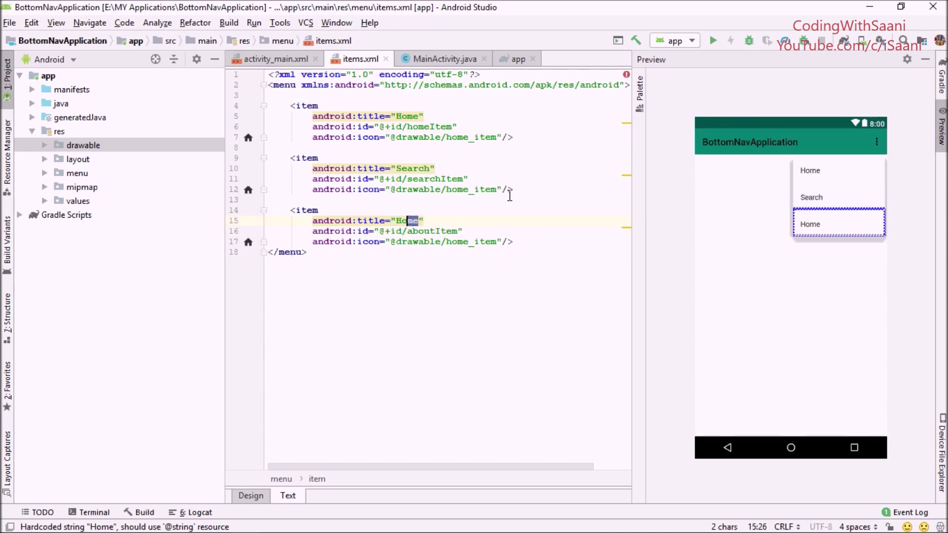
key(shift+Left)
key(shift+Left)
text(About)
key(Down)
key(Down)
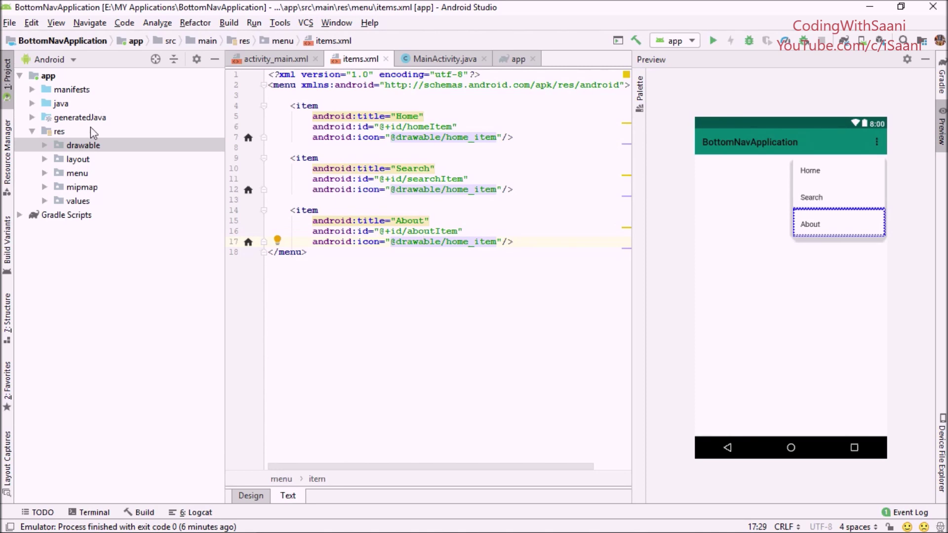
- Start a new image asset in drawable using the magnifying-glass search clip art
right_click(89, 150)
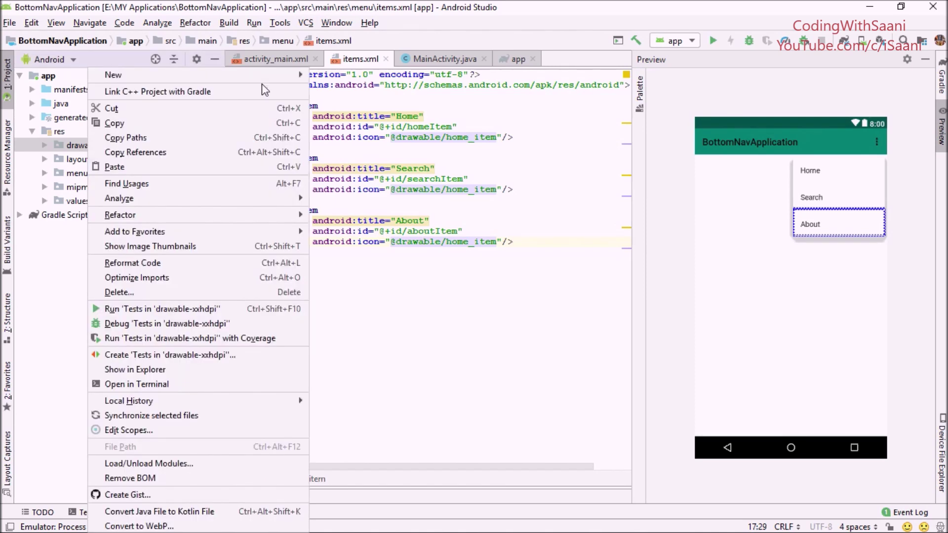
mouse_move(113, 75)
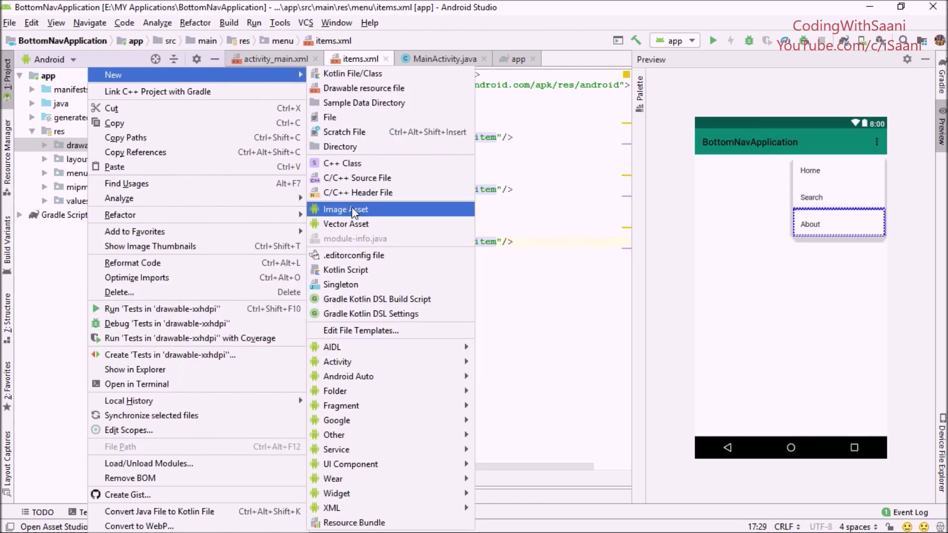
click(352, 211)
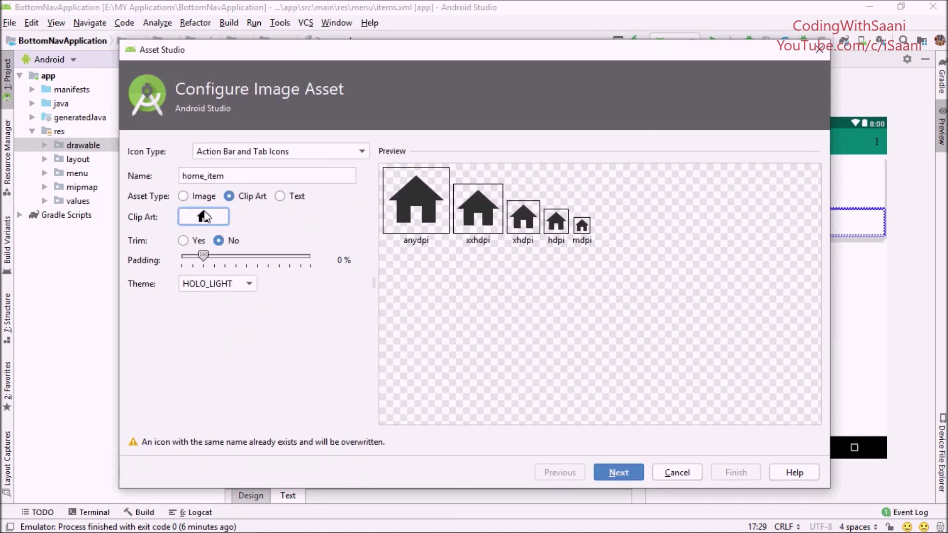
click(202, 218)
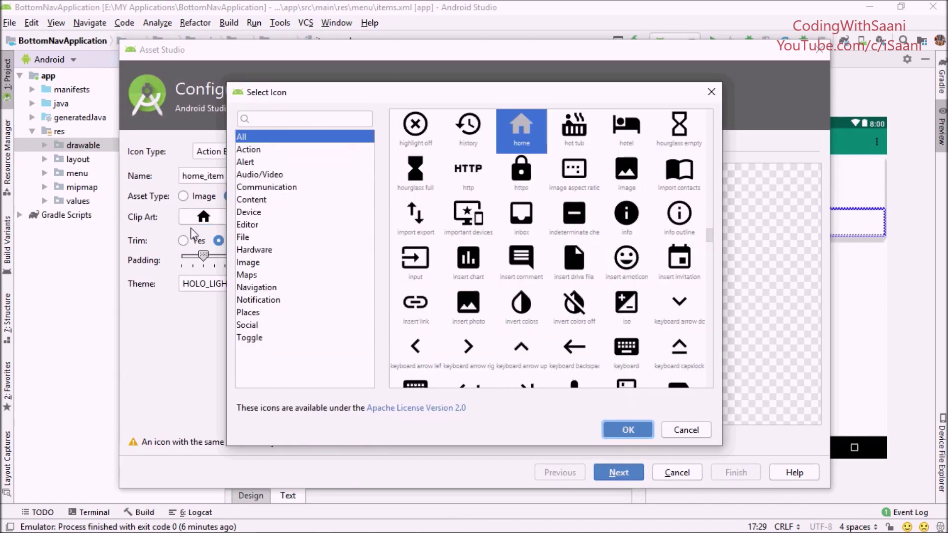
click(271, 118)
text(sar)
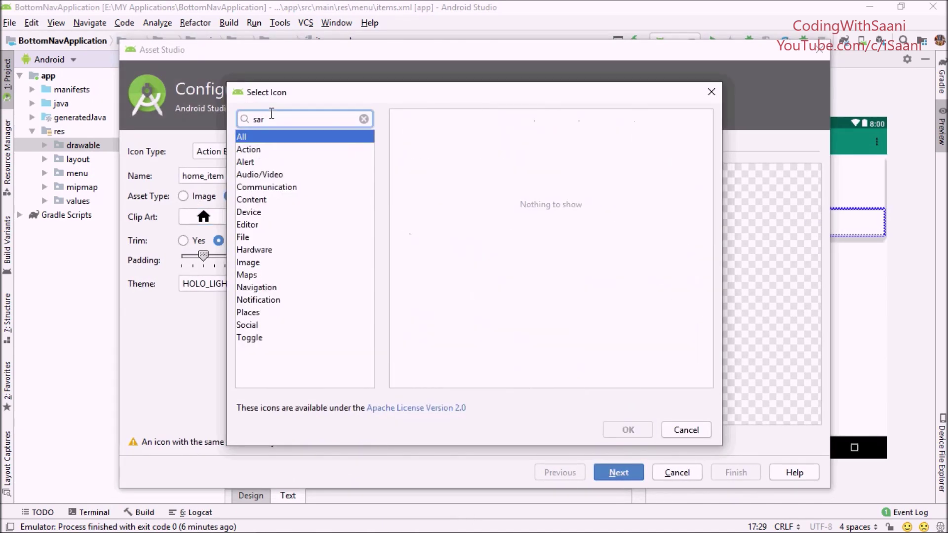
key(BackSpace)
key(BackSpace)
text(ear)
click(542, 123)
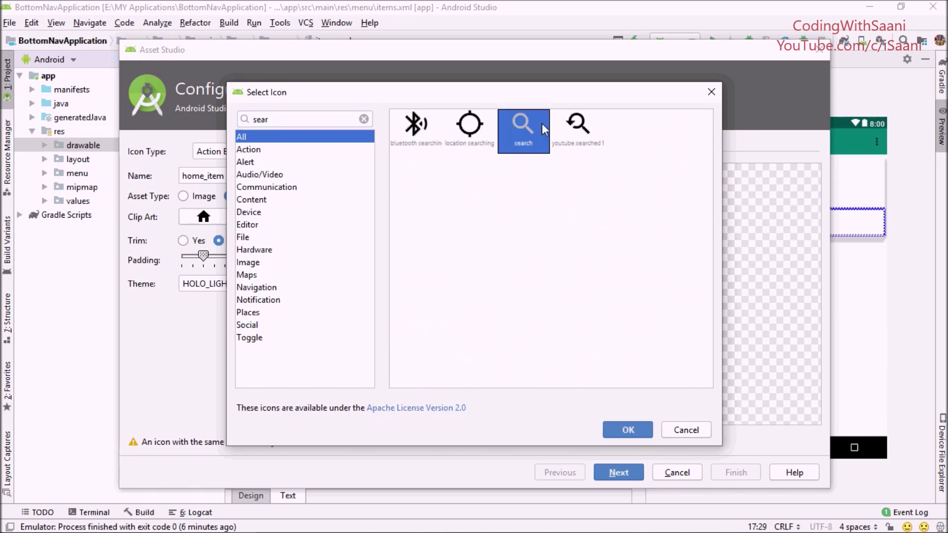
click(615, 424)
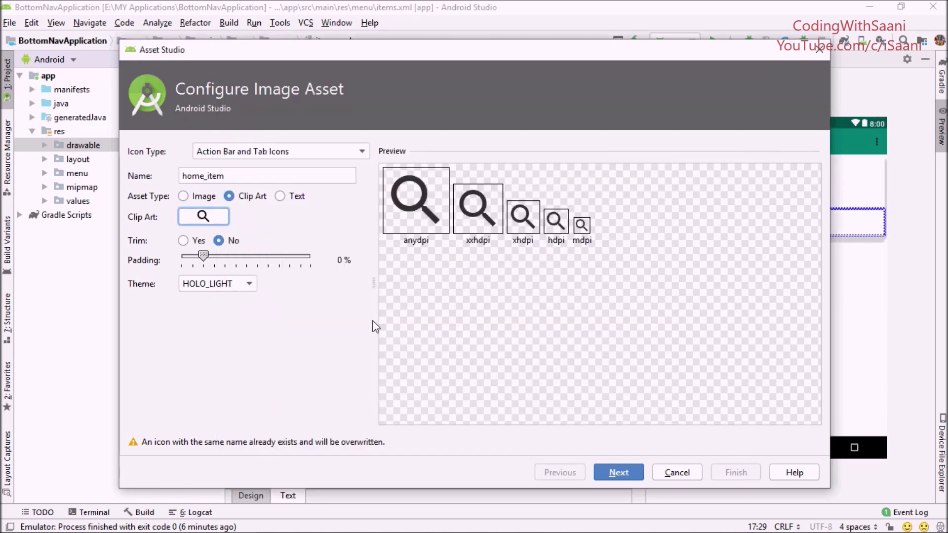
- Rename the asset to search_item and generate the icon files
click(204, 176)
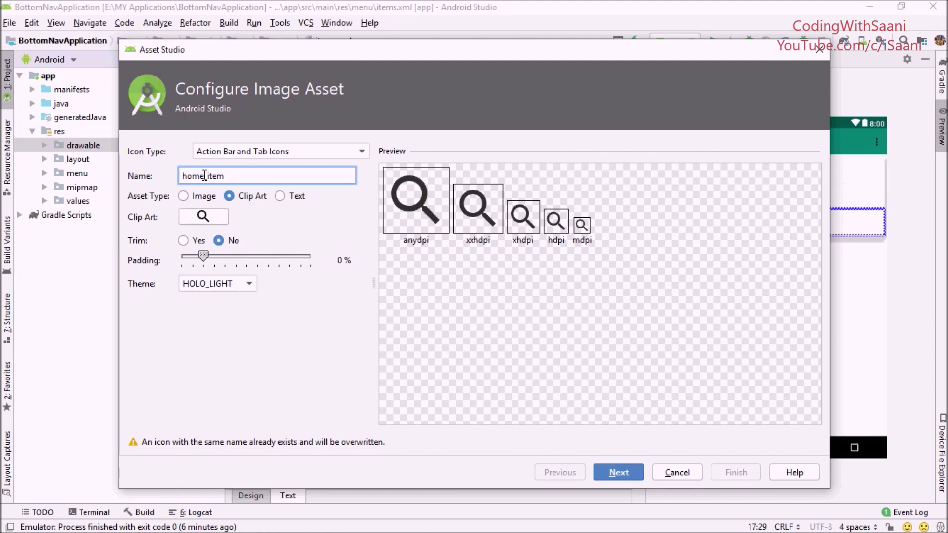
double_click(205, 175)
text(search)
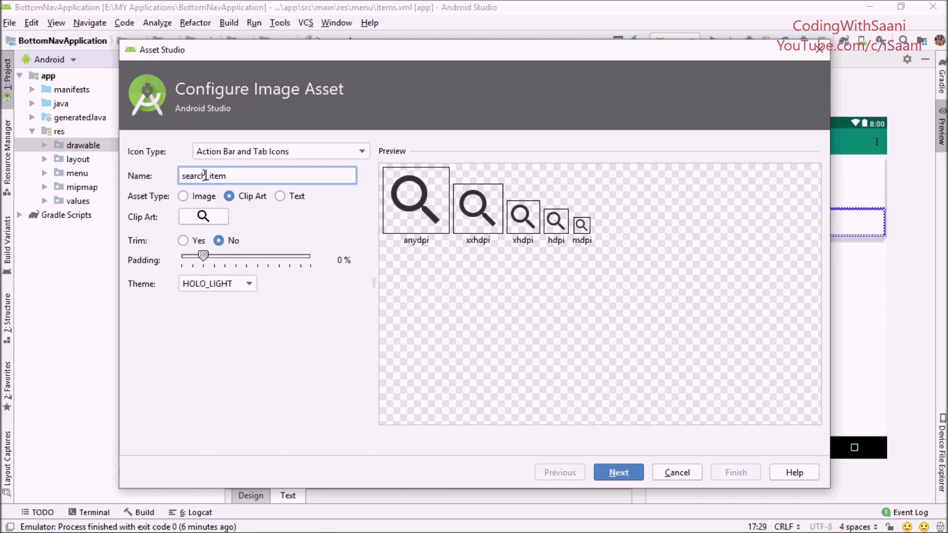
click(618, 473)
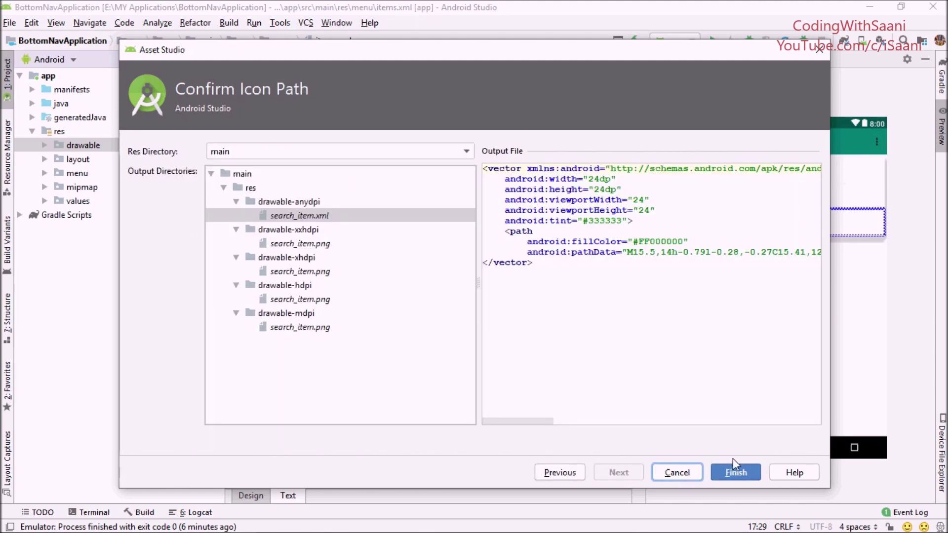
click(735, 467)
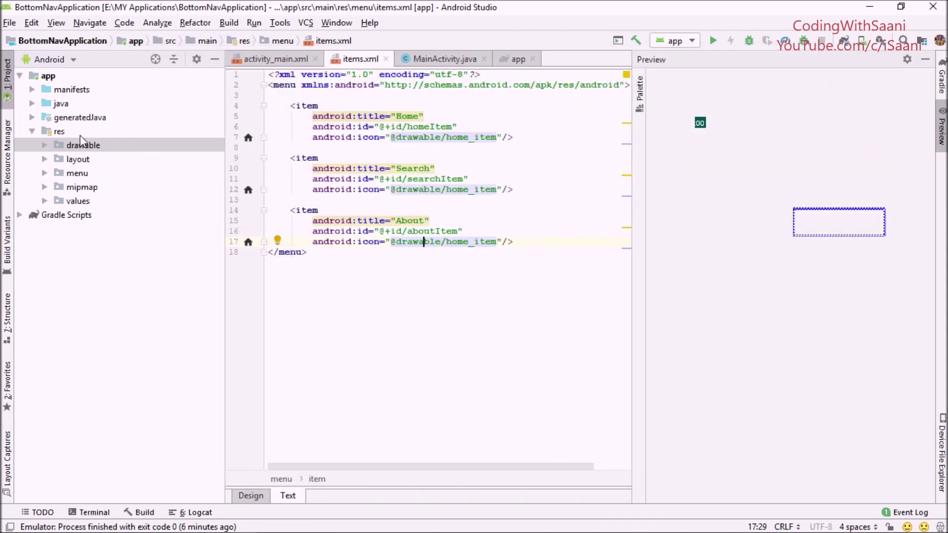
right_click(81, 148)
mouse_move(105, 75)
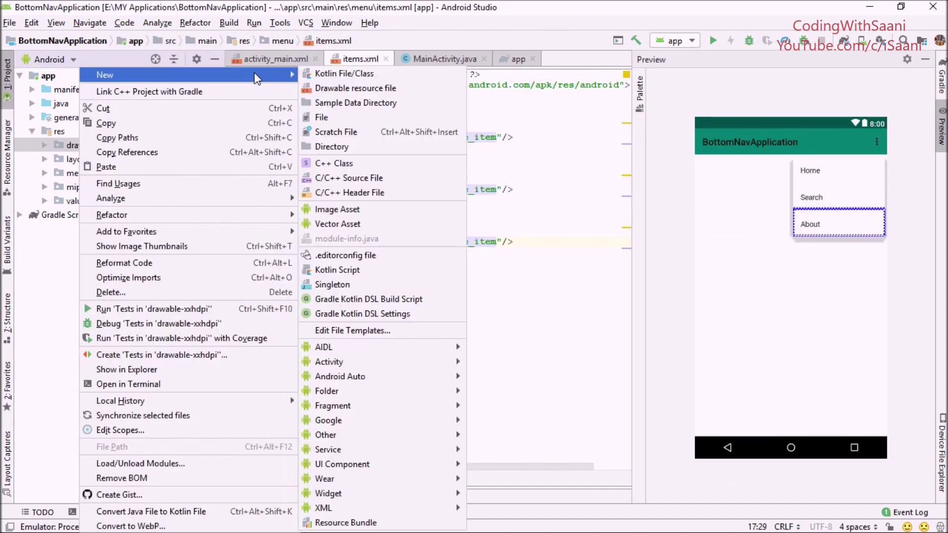
- Start another image asset using the smiley-face (sentiment satisfied) clip art
click(337, 209)
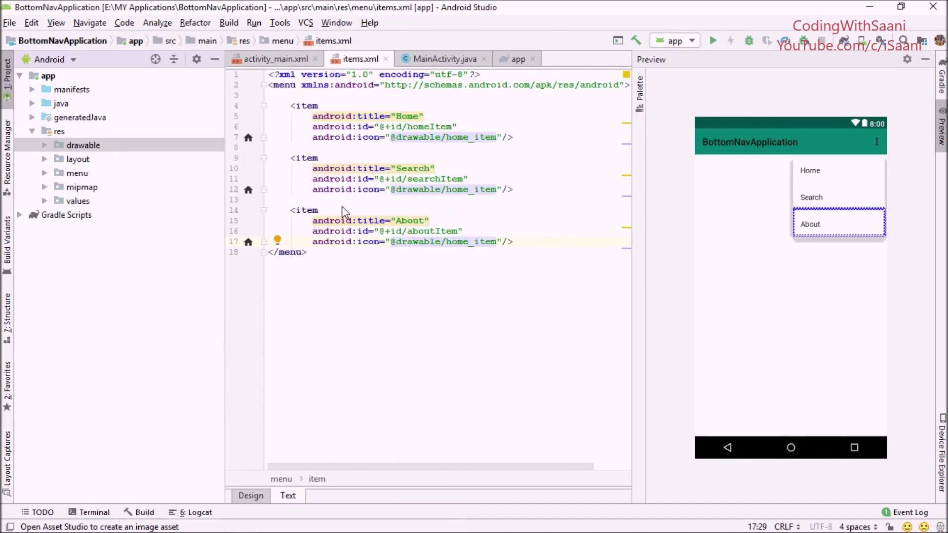
click(208, 215)
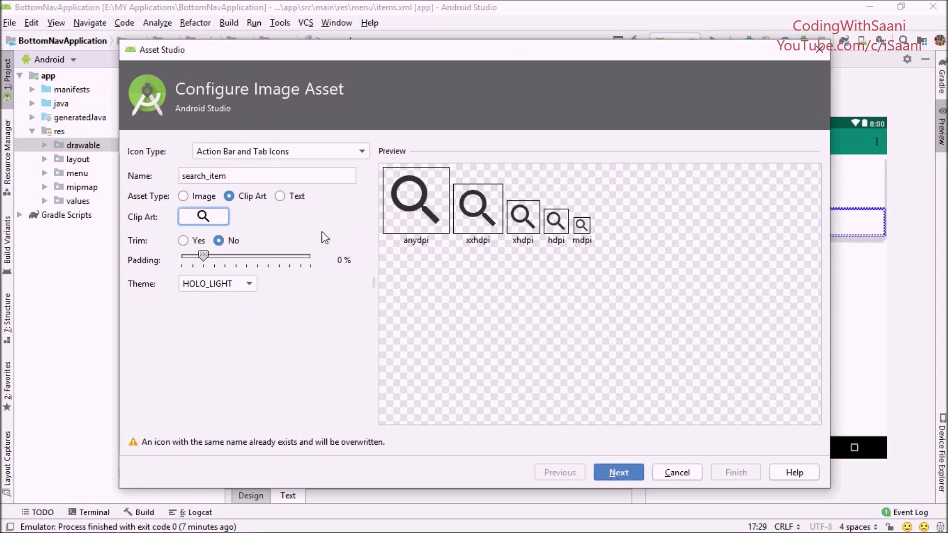
click(268, 118)
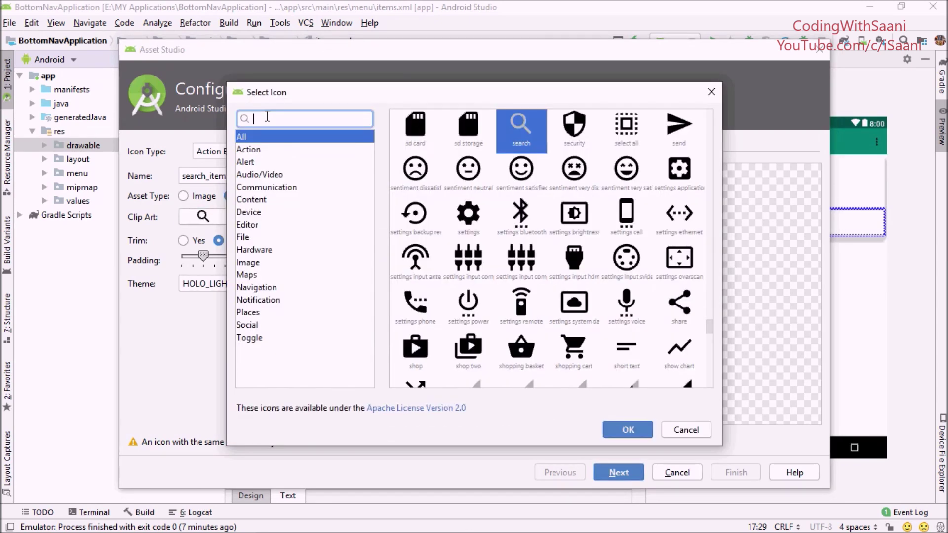
click(523, 179)
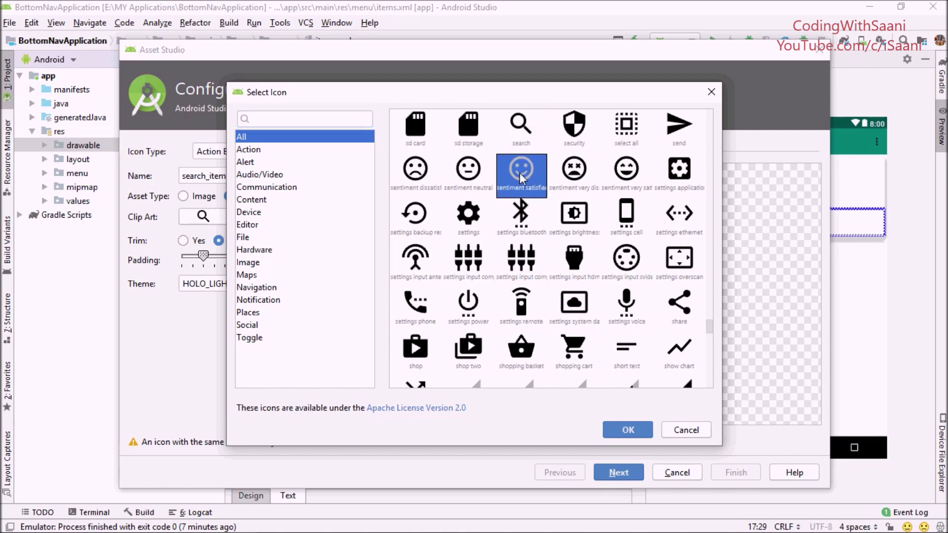
click(618, 432)
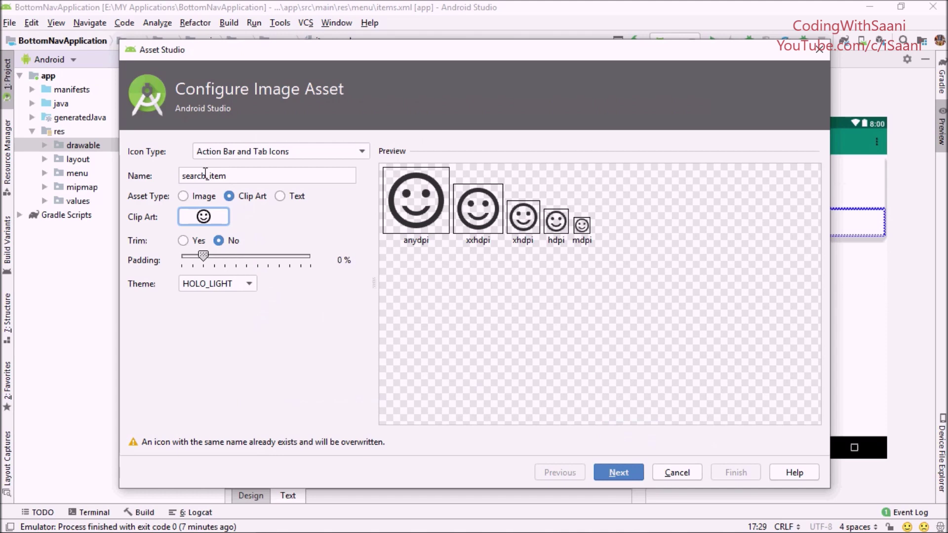
- Rename the asset to about_item and generate the icon files
double_click(206, 173)
text(about)
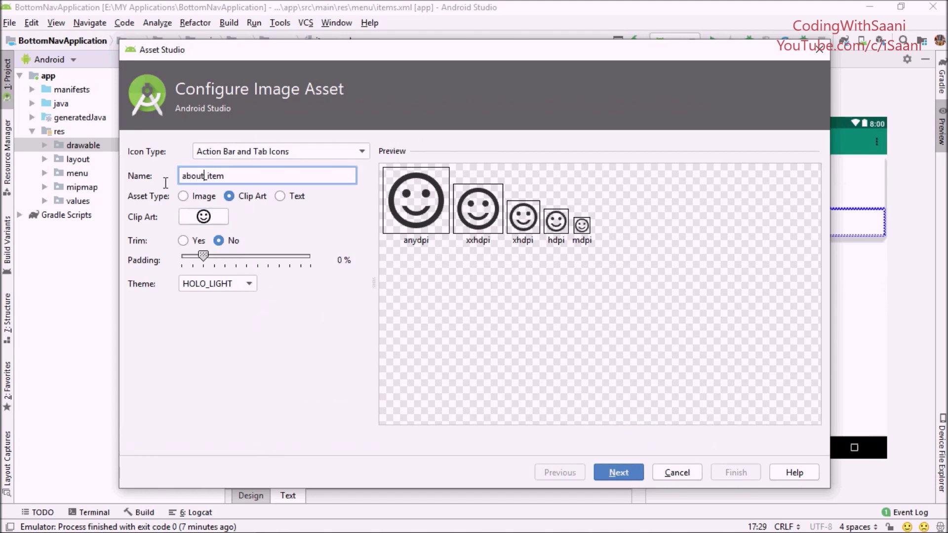
click(618, 472)
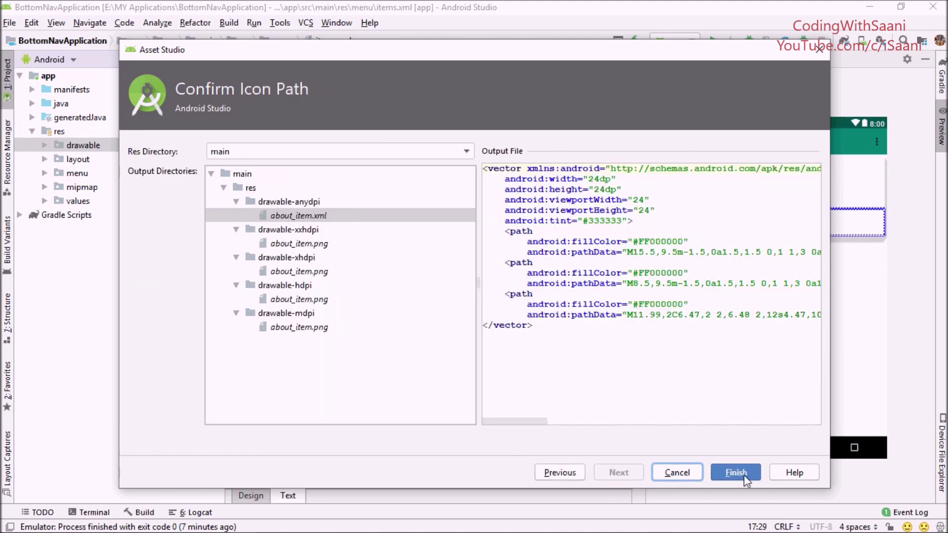
click(743, 475)
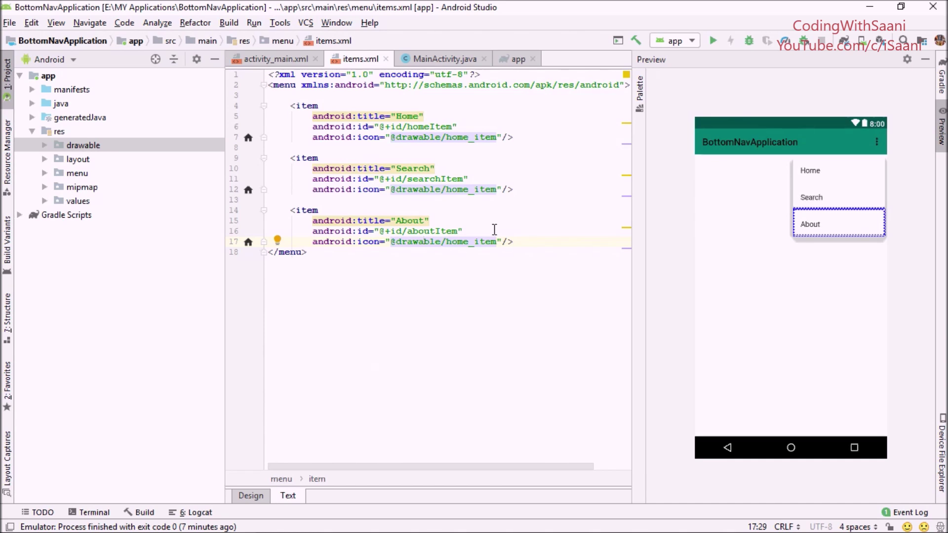
drag(470, 189, 445, 190)
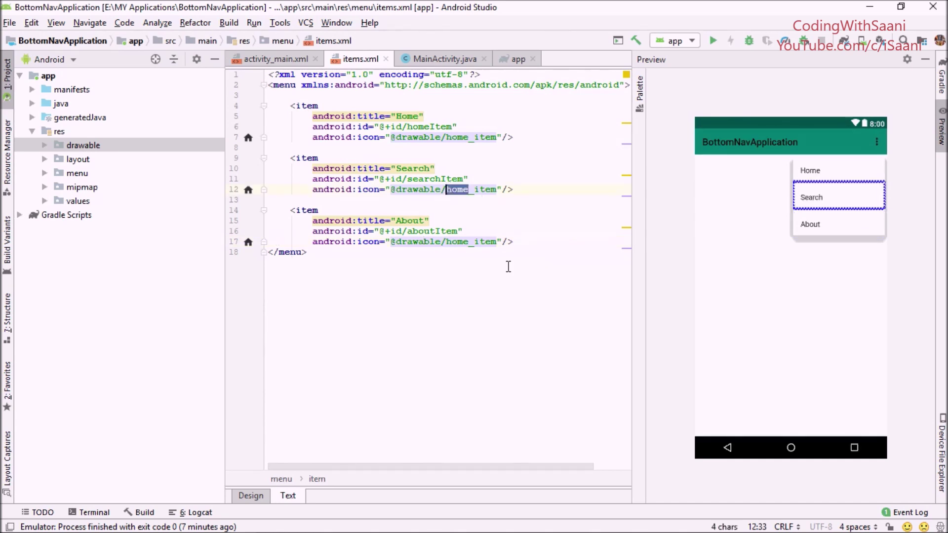
text(search)
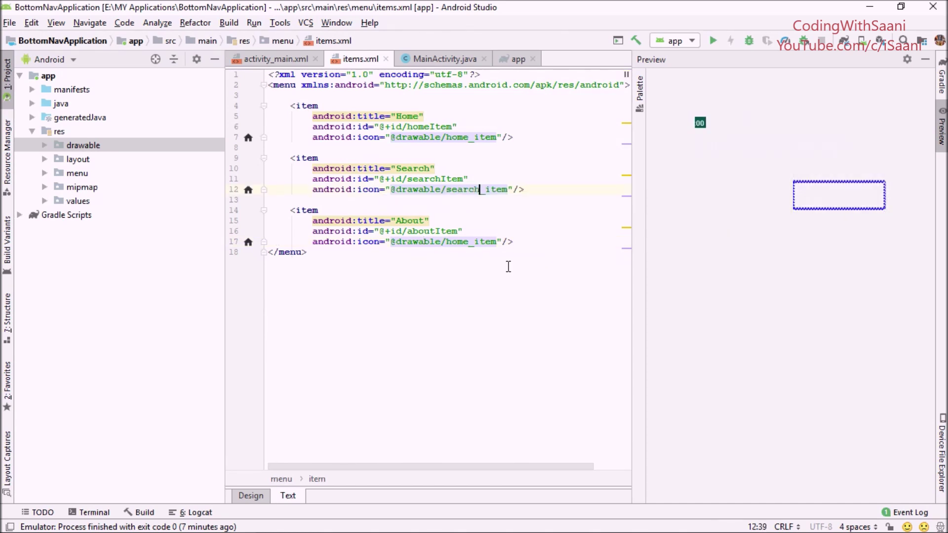
key(Down)
key(Down)
key(Down)
key(Down)
key(Down)
key(Left)
key(Left)
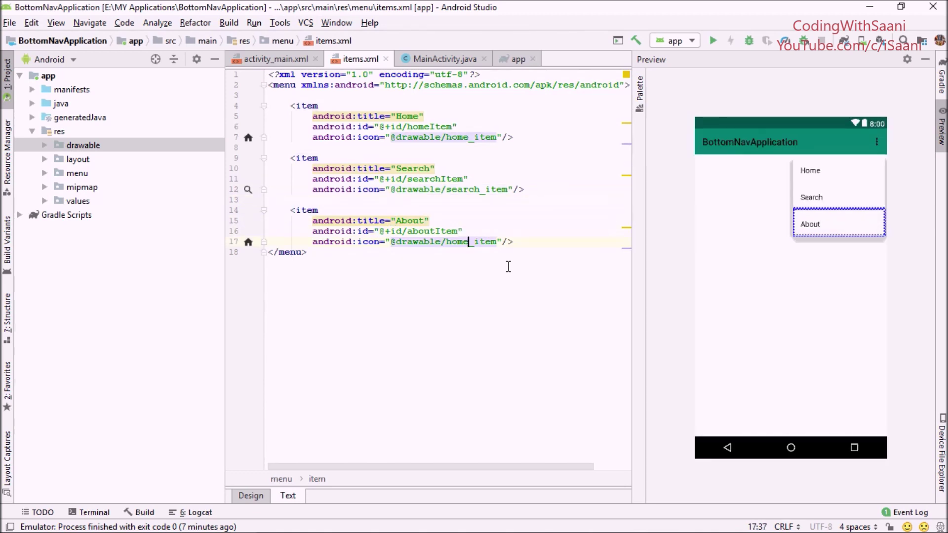
key(ctrl+shift+Left)
key(BackSpace)
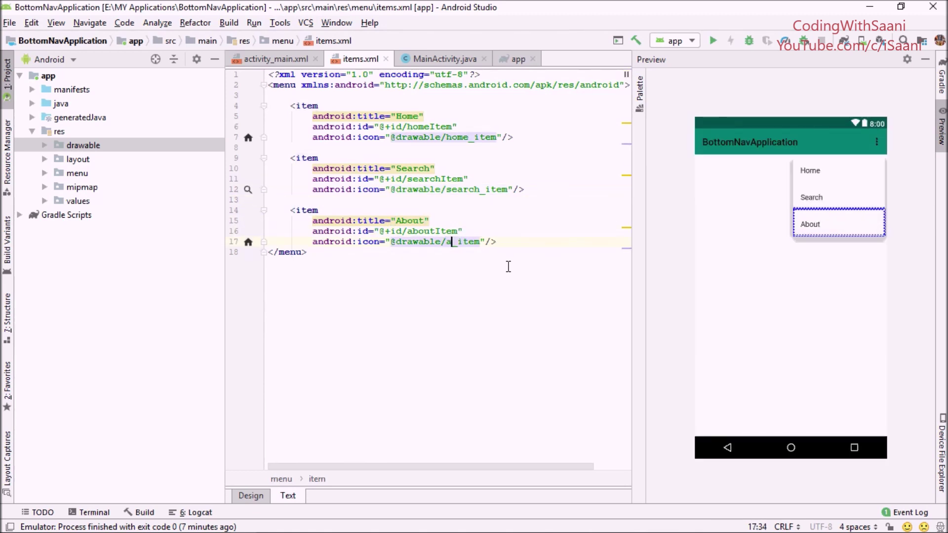
text(about)
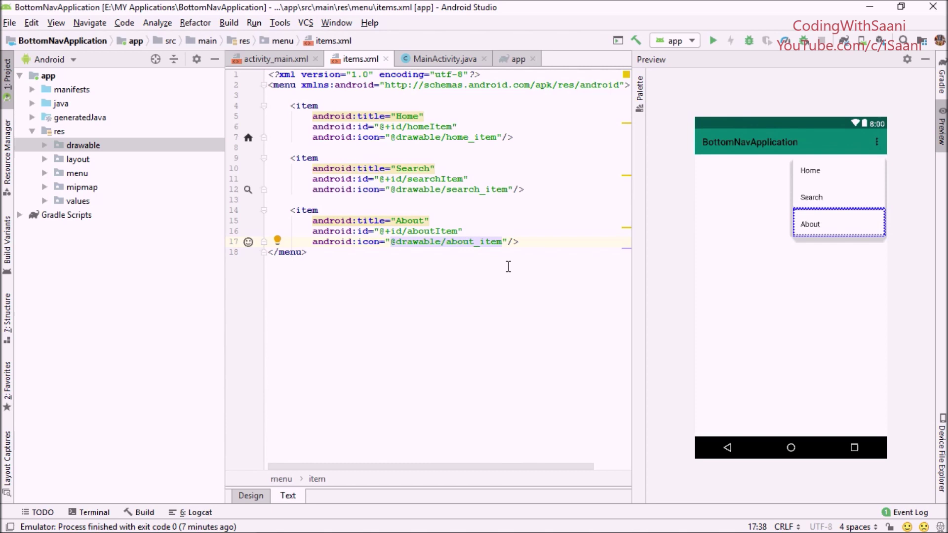
click(293, 59)
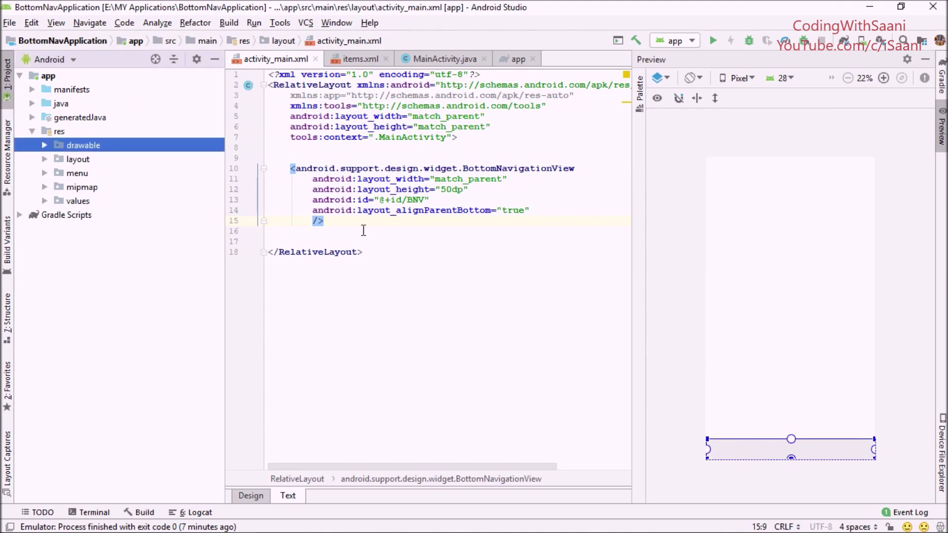
key(alt+1)
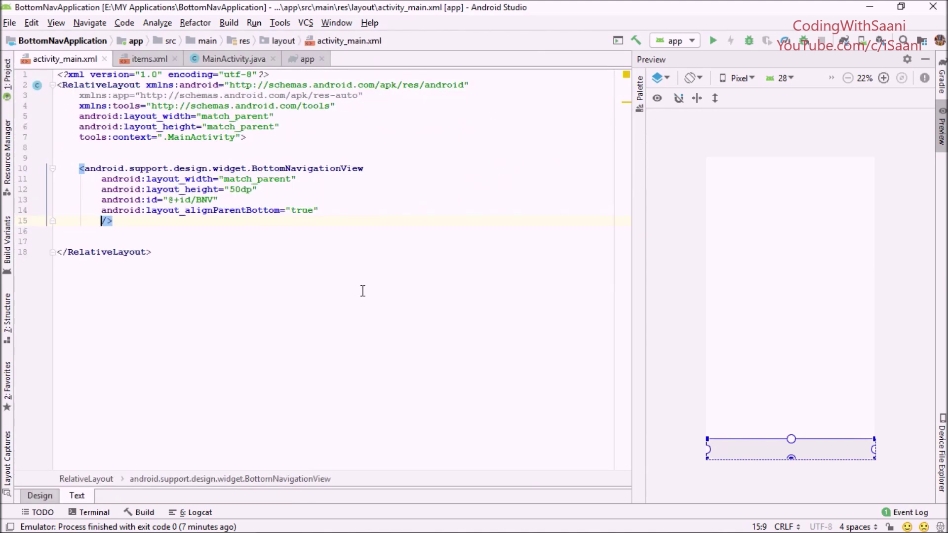
text(app:)
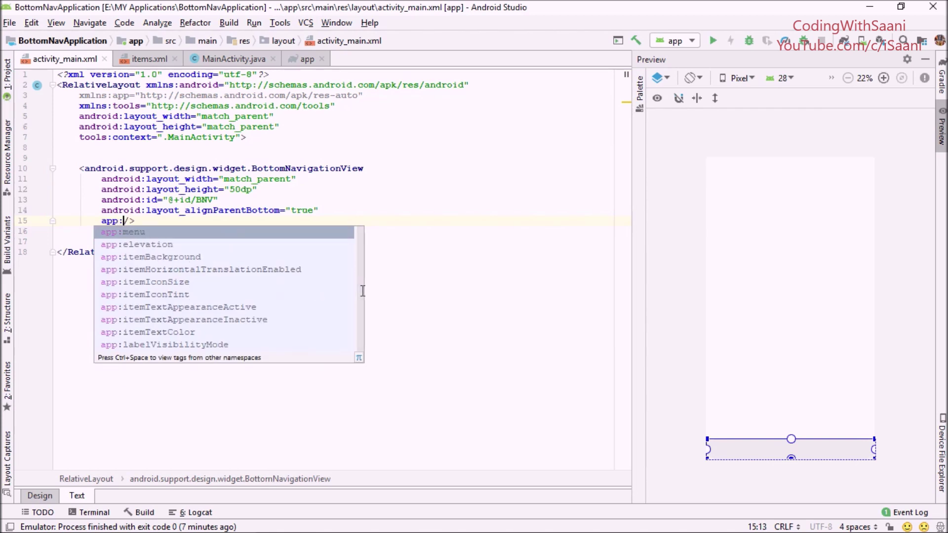
text(menu=)
key(Down)
key(Up)
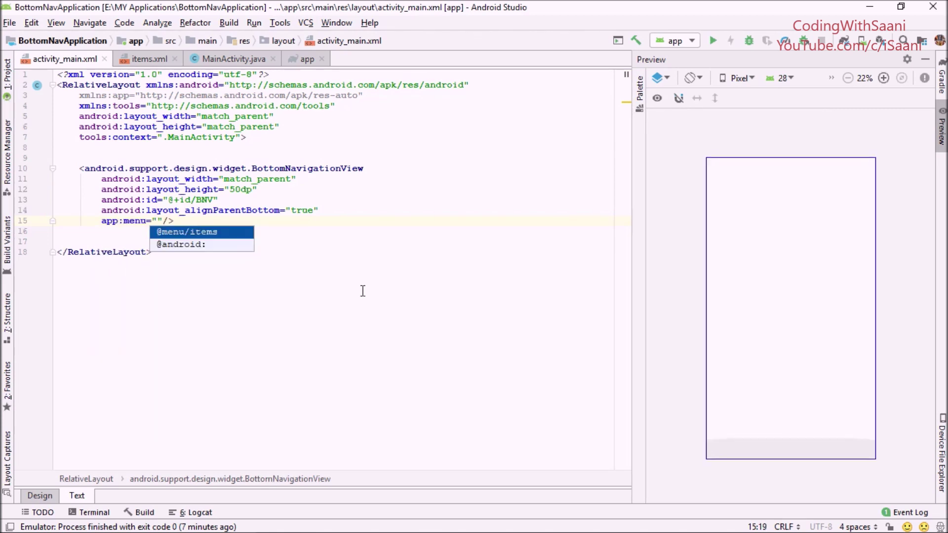
key(Return)
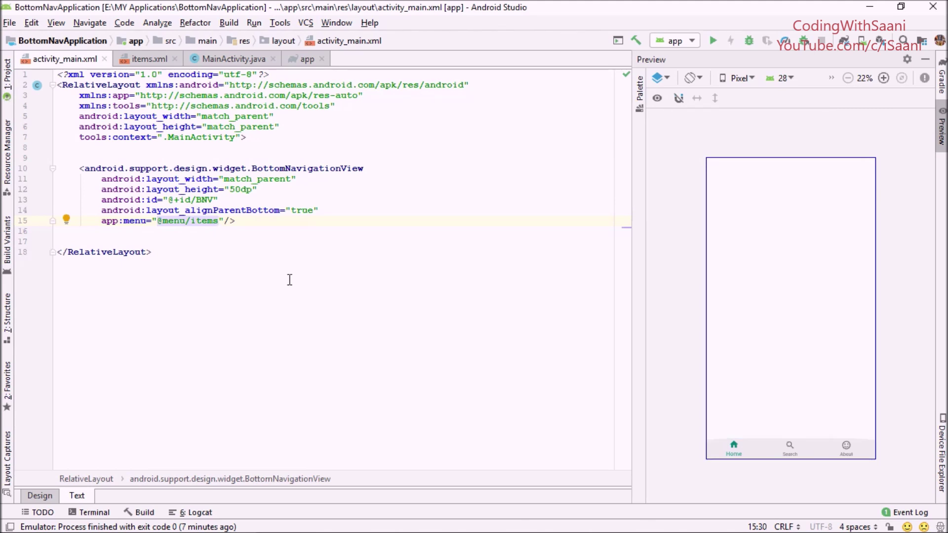
- Declare a BottomNavigationView field in the MainActivity class
click(233, 59)
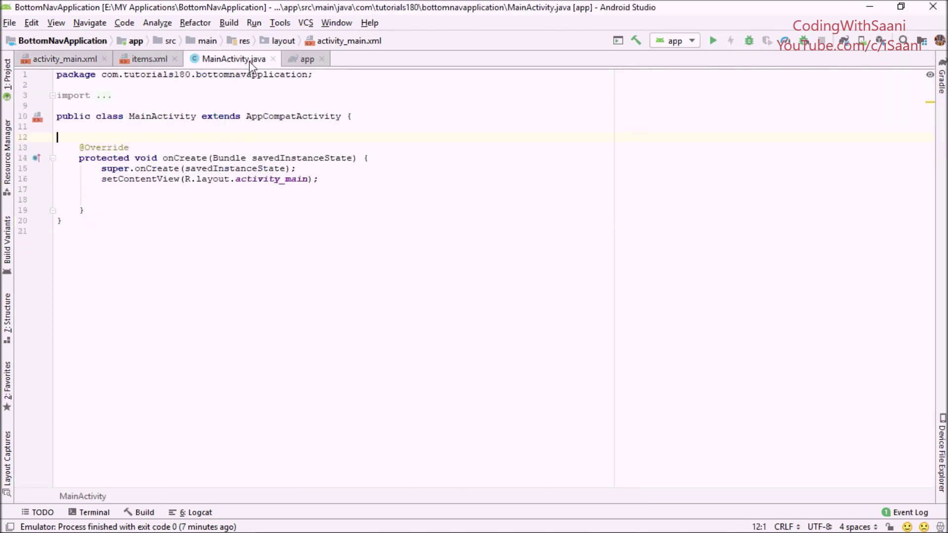
key(Return)
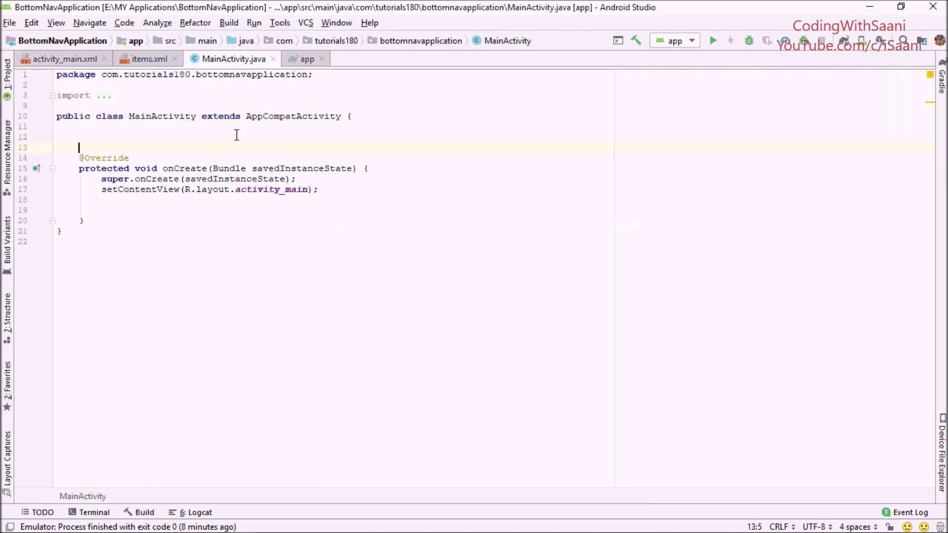
text(BO)
text(t)
key(Return)
text(objec)
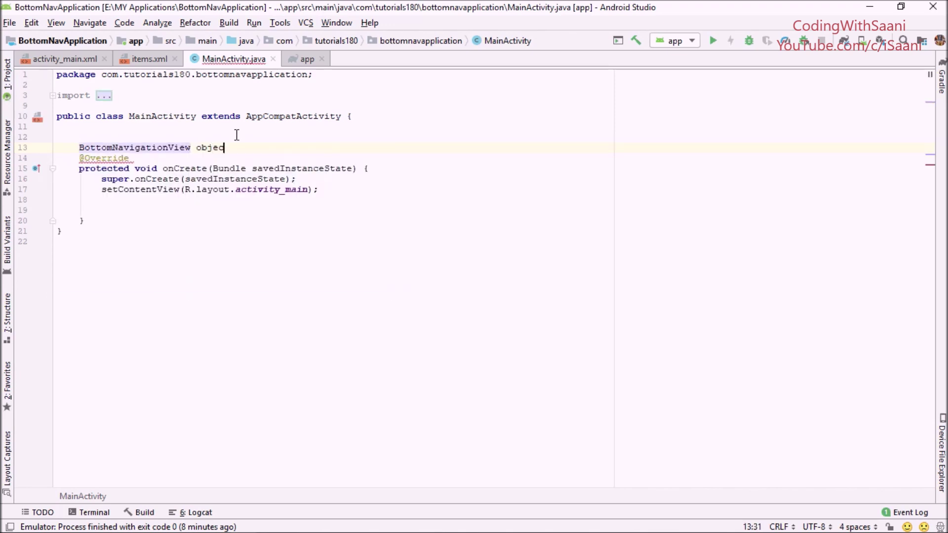
text(tBottomNavigationView;)
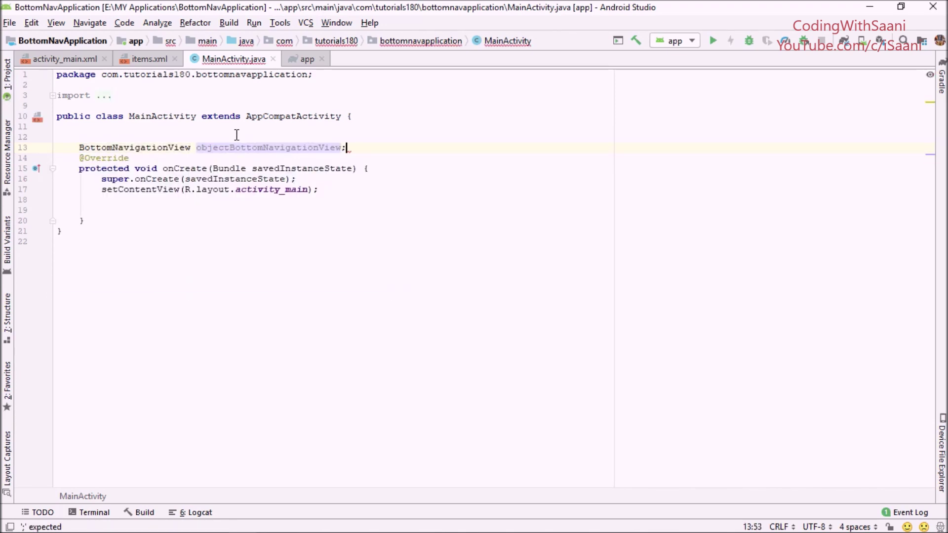
- Assign objectBottomNavigationView = findViewById(R.id.BNV) in onCreate
key(Down)
key(Down)
key(Down)
key(Down)
key(Return)
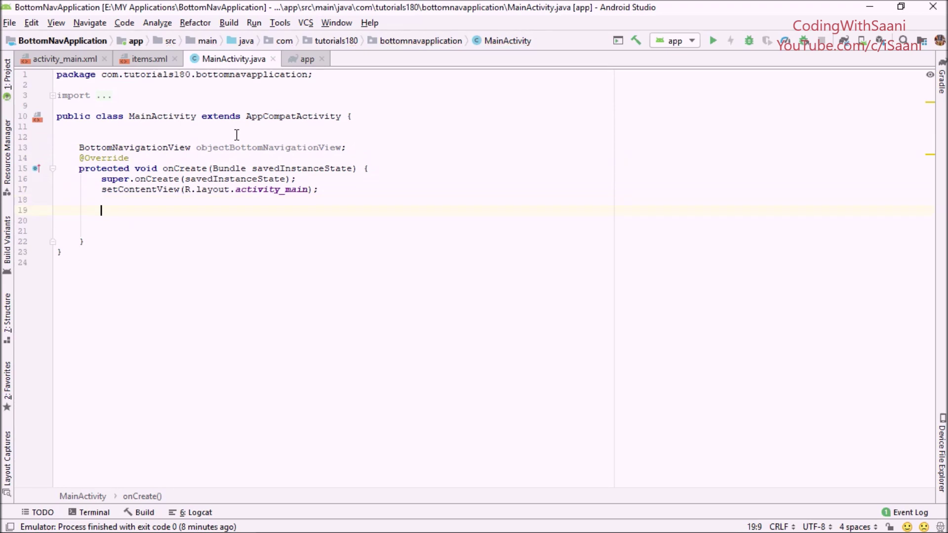
key(Return)
text(obje)
key(Return)
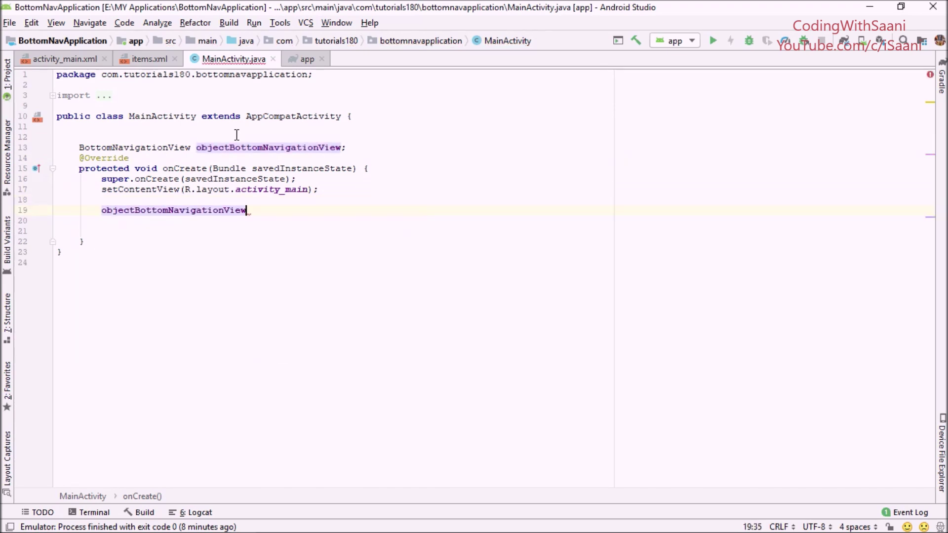
text(=fin)
key(Return)
text(R.)
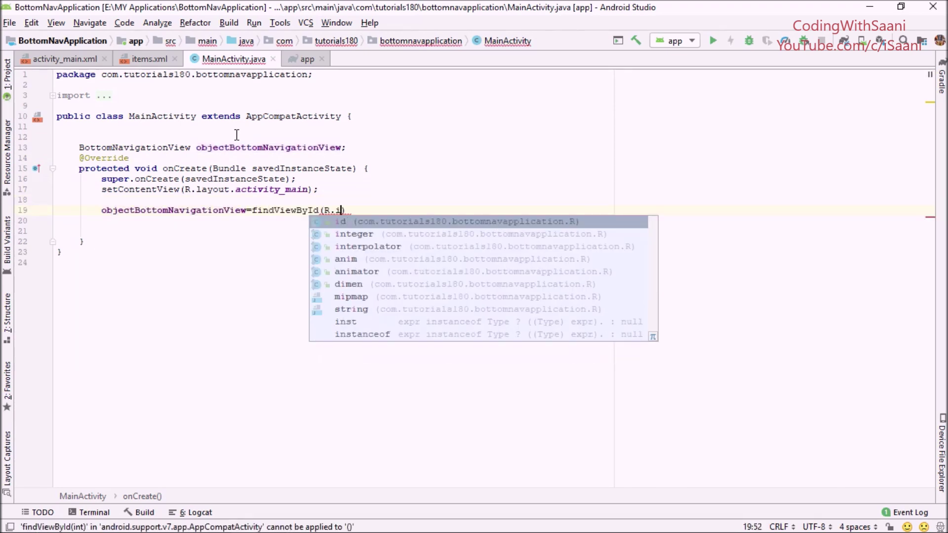
text(id.)
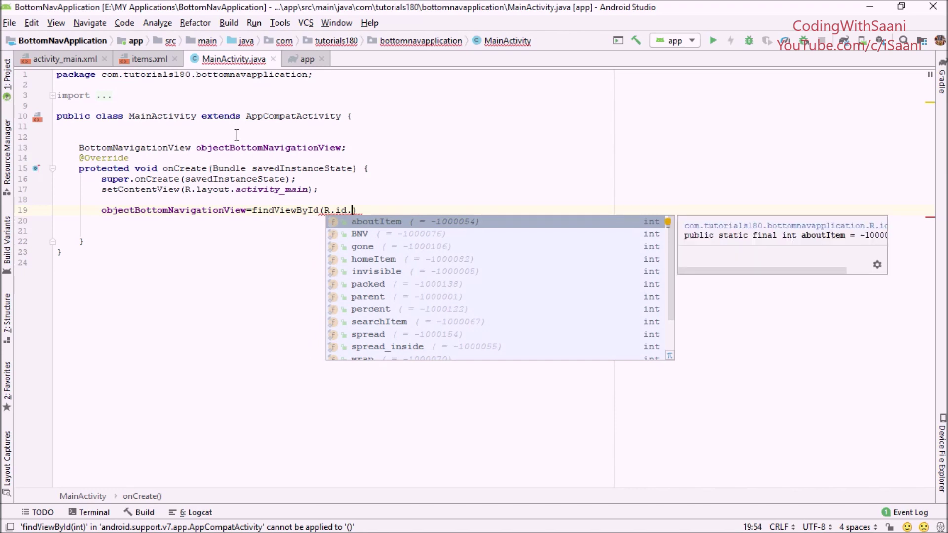
key(Down)
key(Return)
key(Right)
text(;)
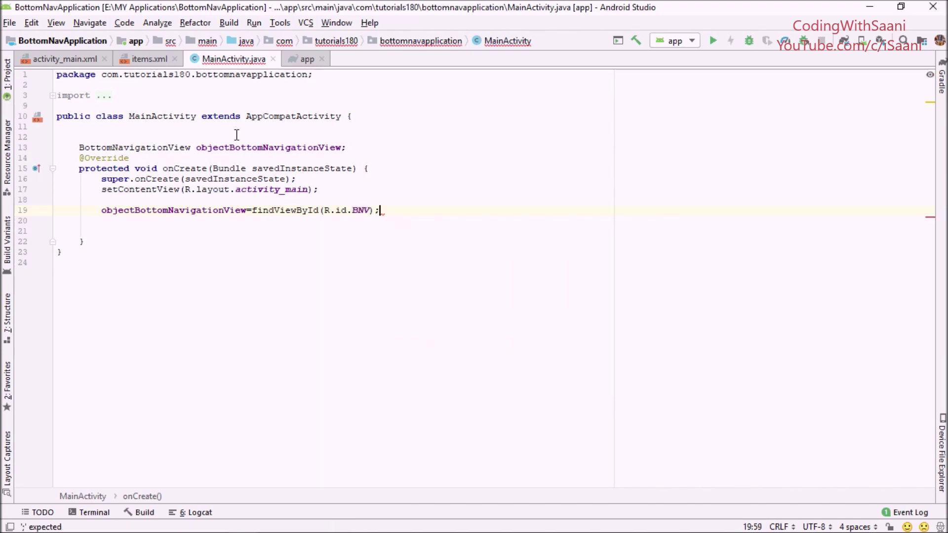
click(74, 59)
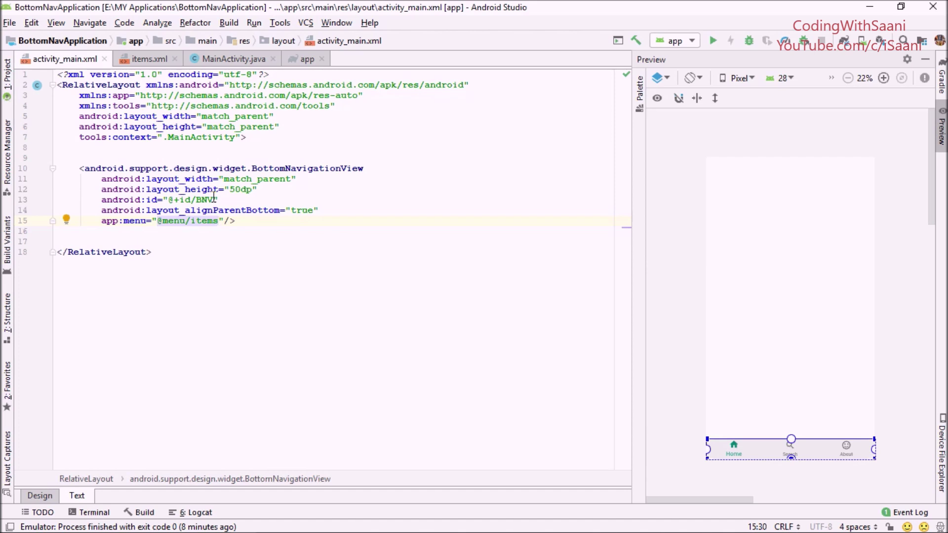
- Call objectBottomNavigationView.setOnNavigationItemSelectedListener with a generated anonymous listener stub
click(223, 59)
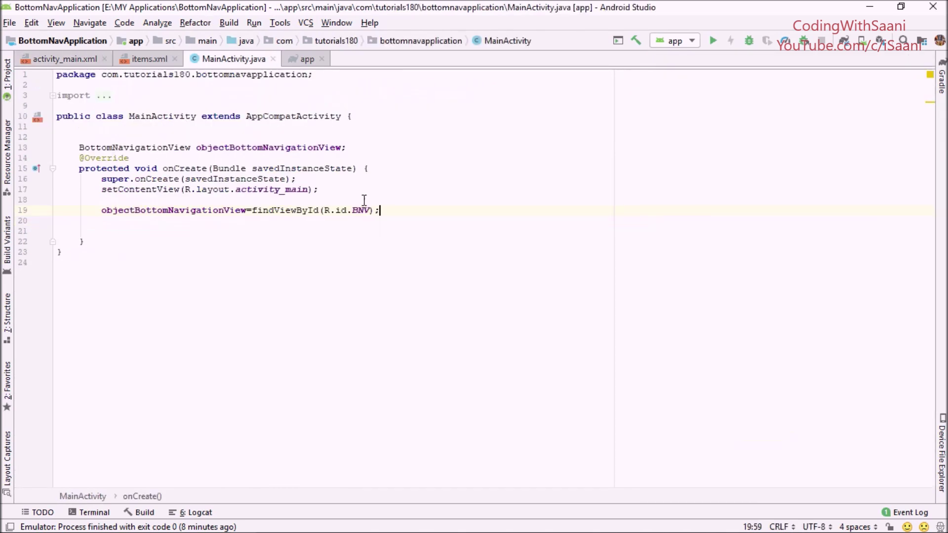
key(Return)
text(ob)
text(jec)
key(Return)
text(.set)
key(Down)
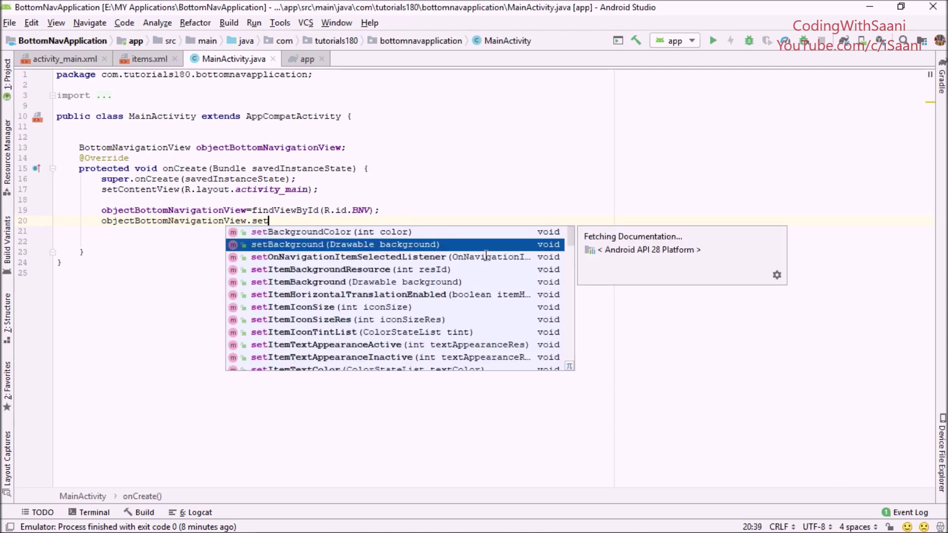
key(Down)
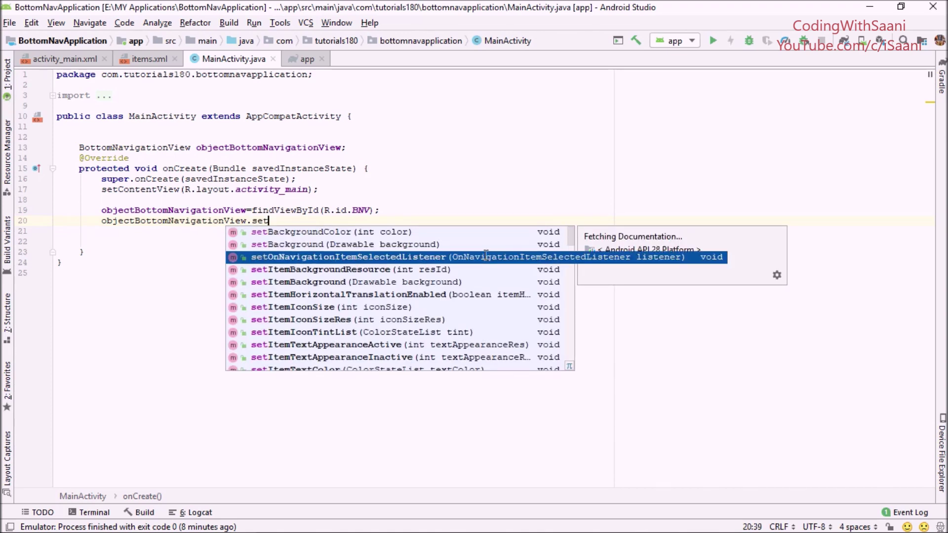
key(Return)
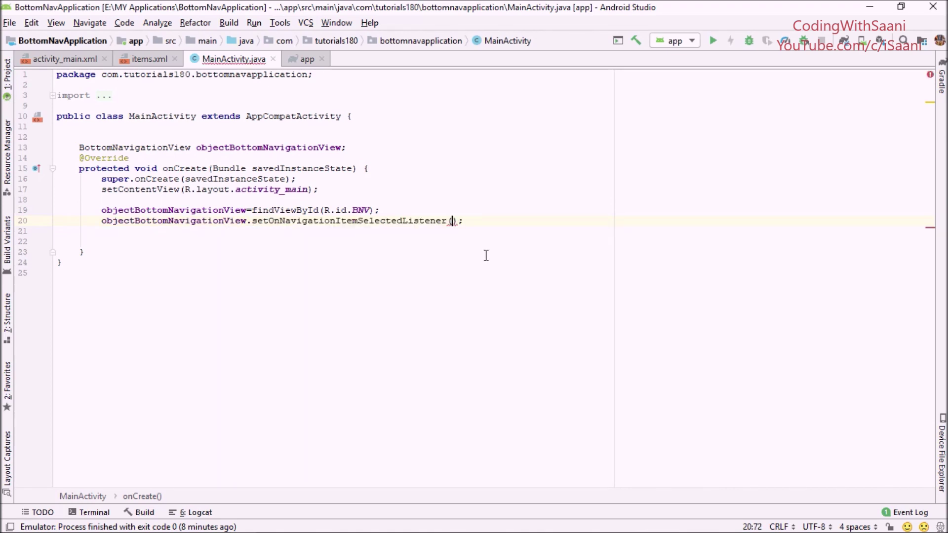
text(new On)
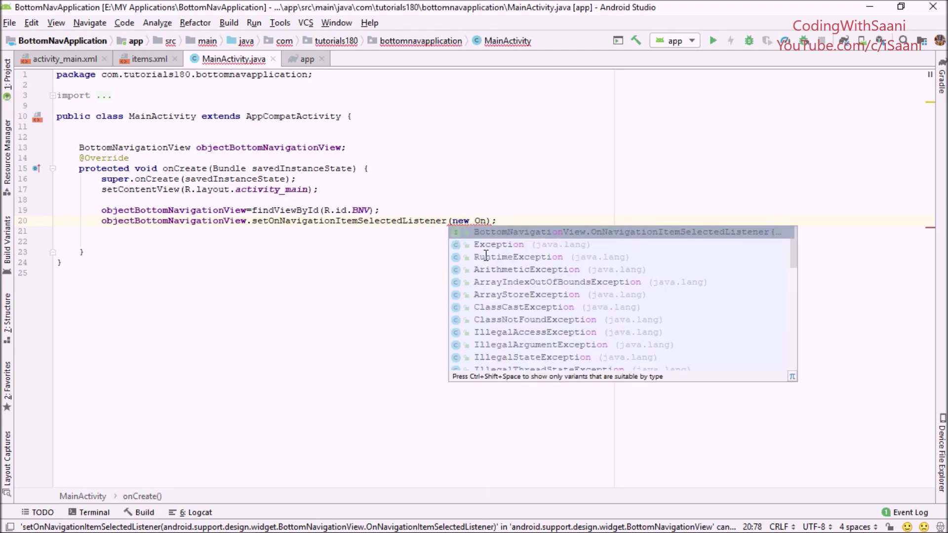
key(Return)
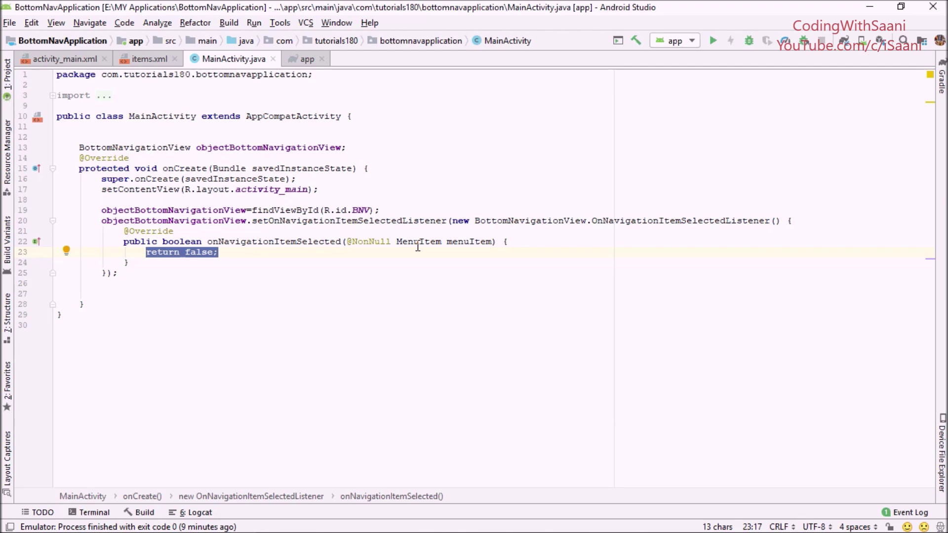
- Insert a switch on menuItem.getItemId() above the generated return false
click(465, 241)
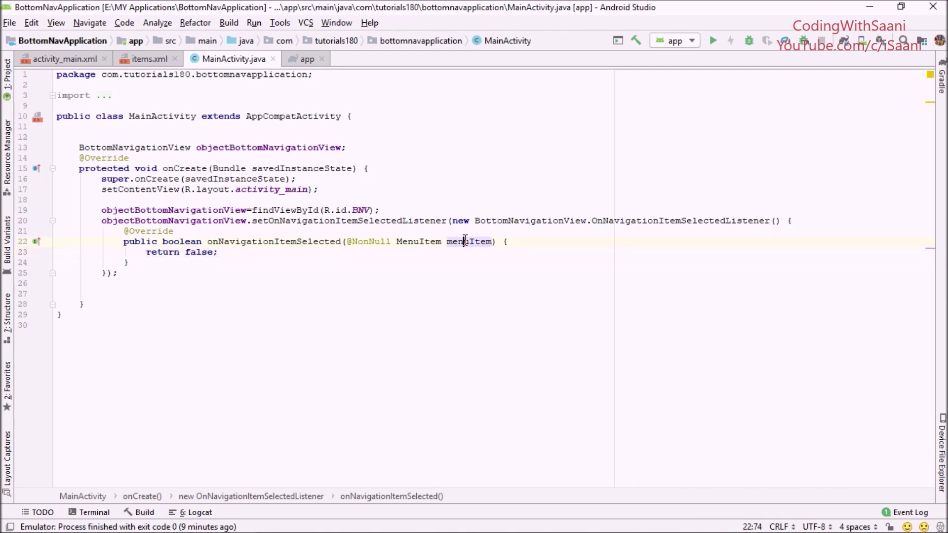
click(146, 253)
key(Return)
key(Up)
key(Return)
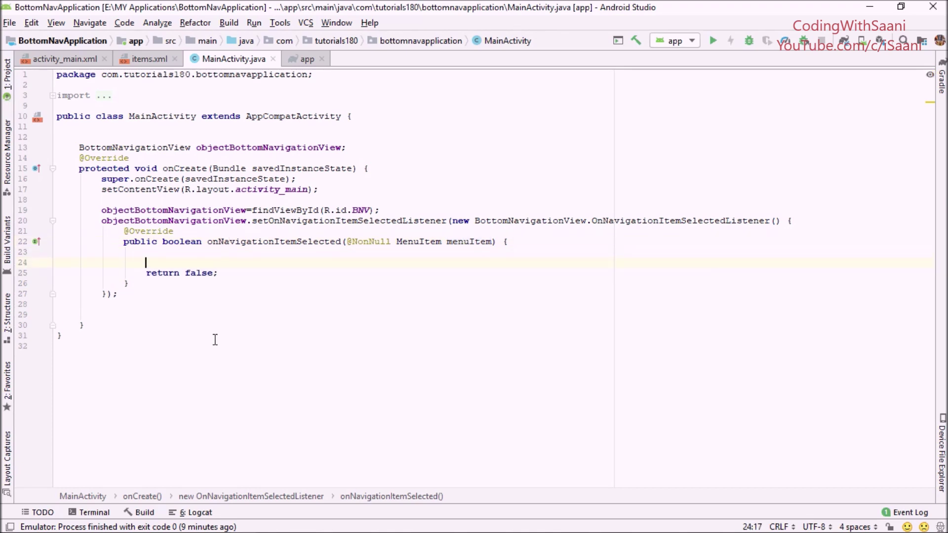
text(swi)
key(Return)
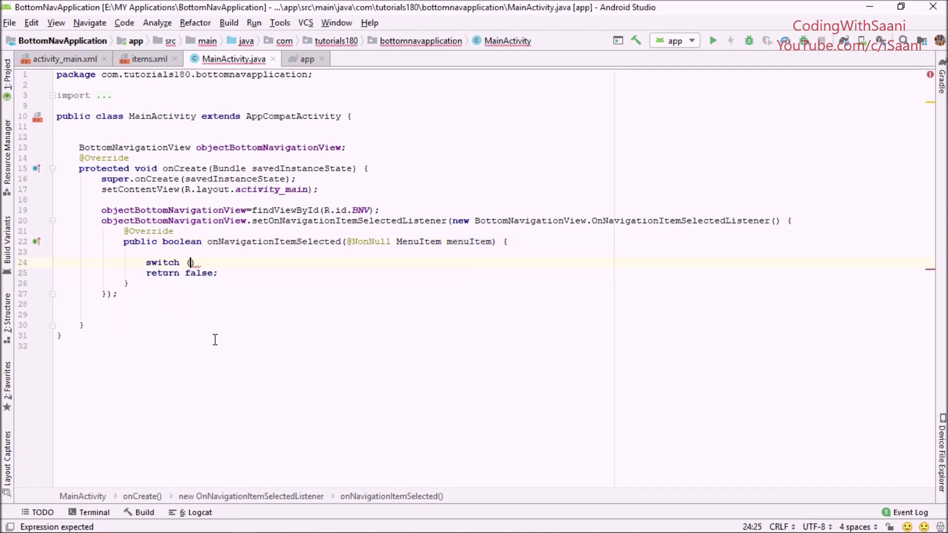
text(me)
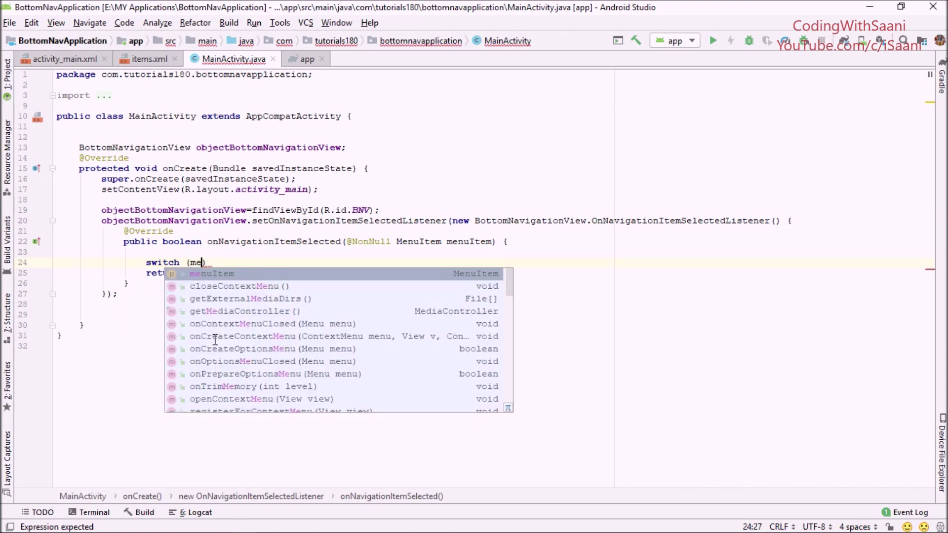
key(Return)
text(.get)
key(Return)
key(End)
key(Return)
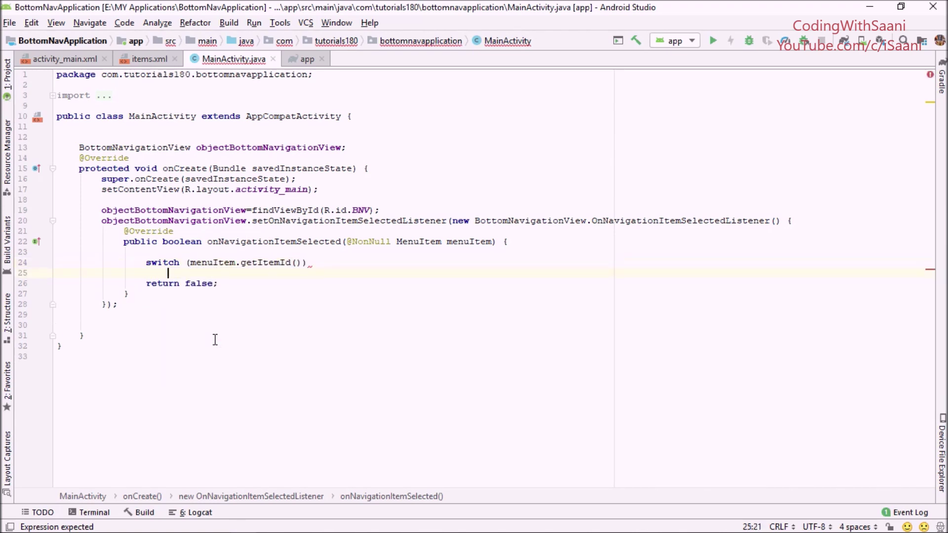
text({)
key(Return)
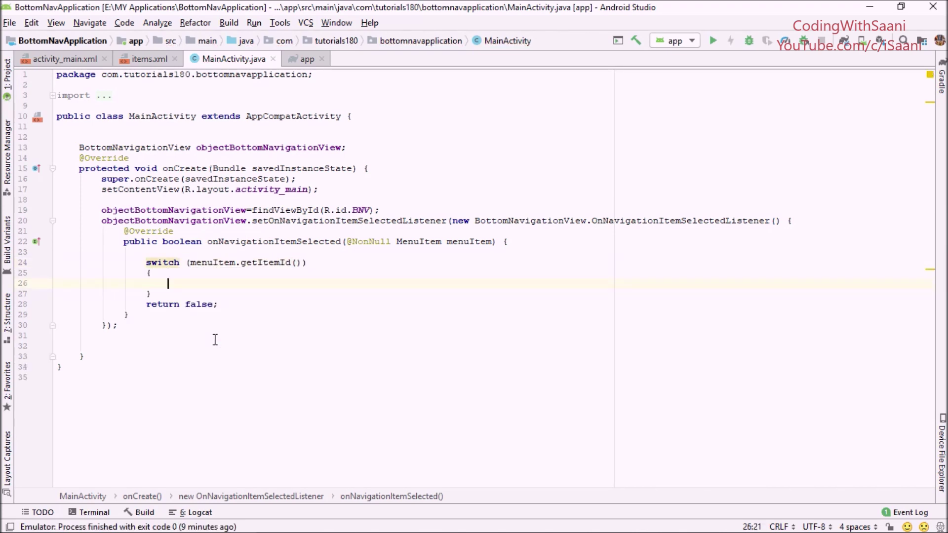
text(case R.i)
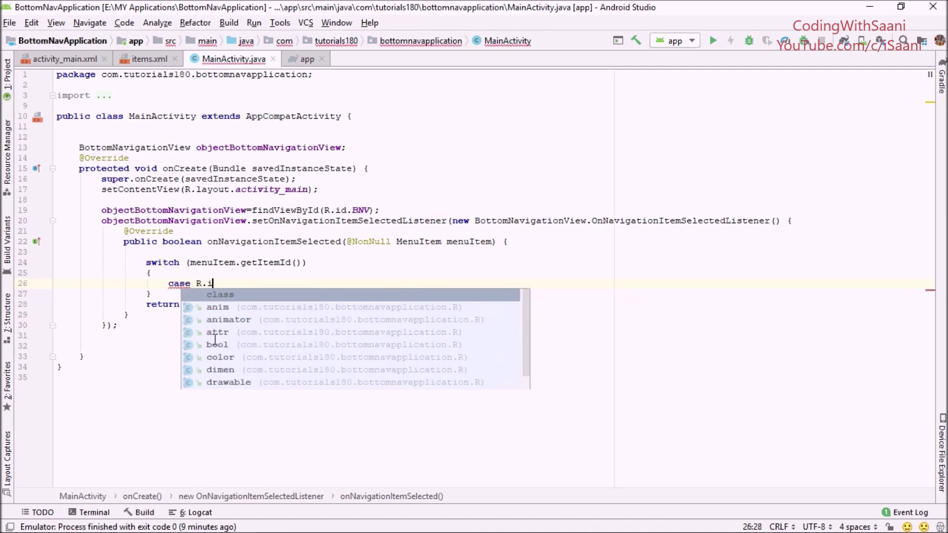
text(d.h)
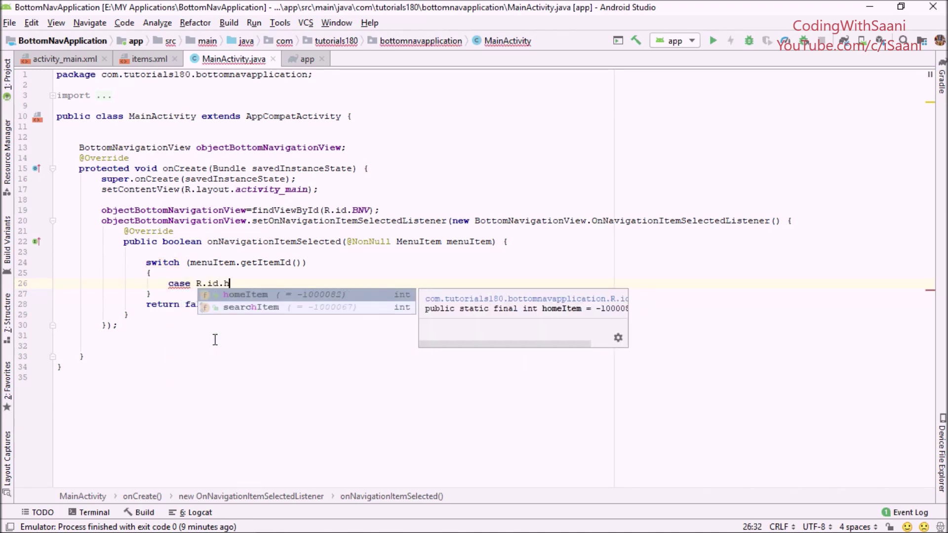
- Add case R.id.homeItem that sets the bar background to Color.BLUE
key(Return)
text(:)
key(Return)
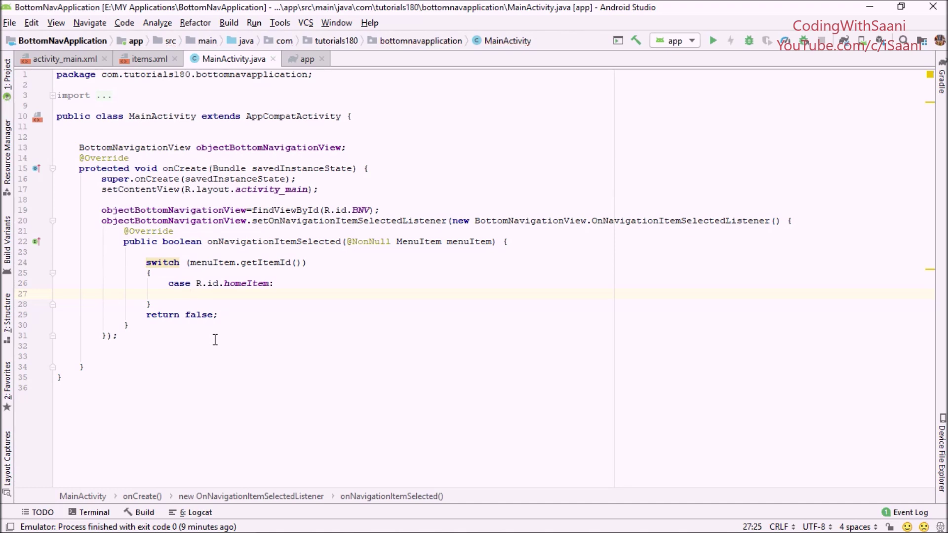
text(o)
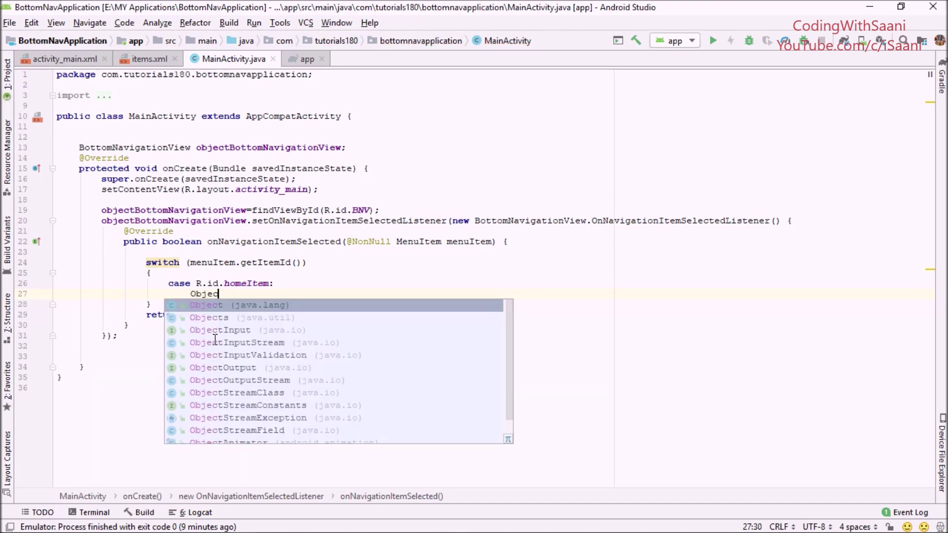
key(BackSpace)
text(o)
key(Return)
text(.)
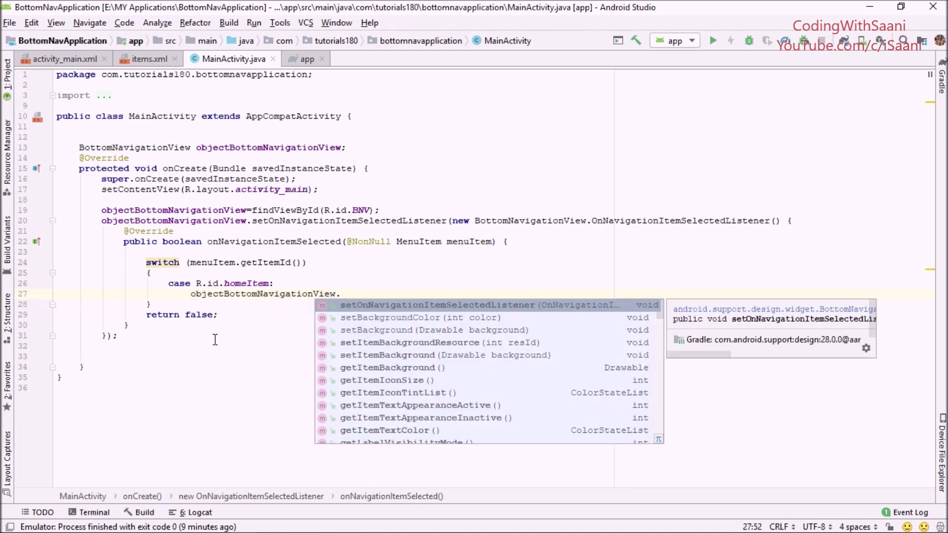
key(Down)
key(Return)
text(Color(Co)
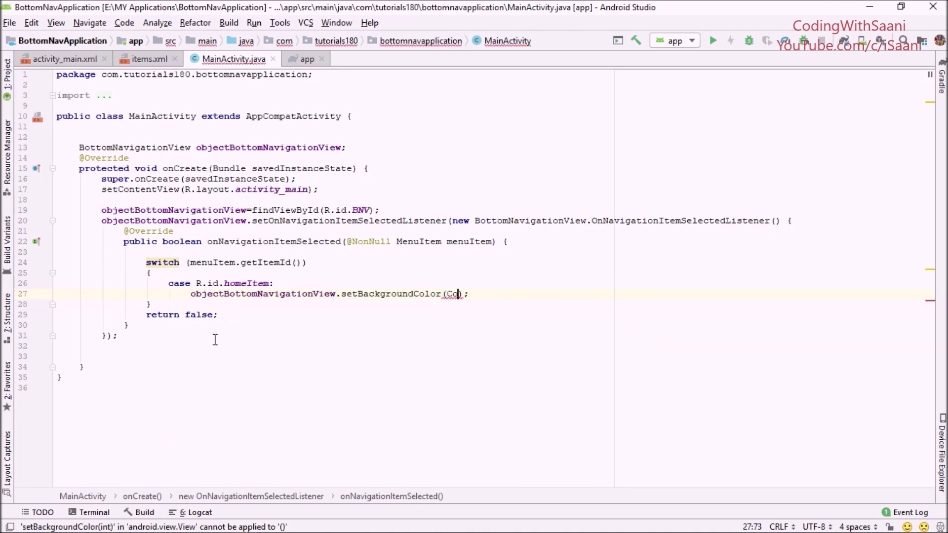
text(lor.)
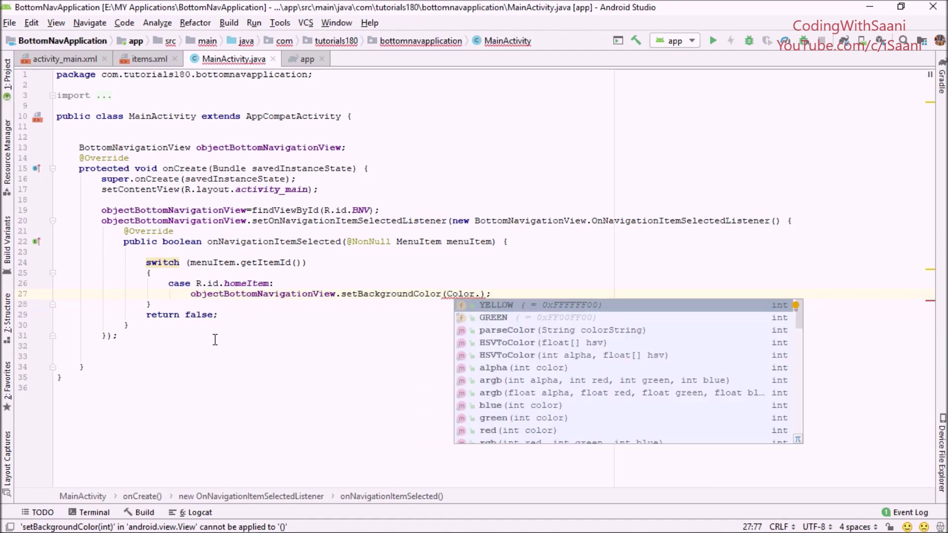
text(B)
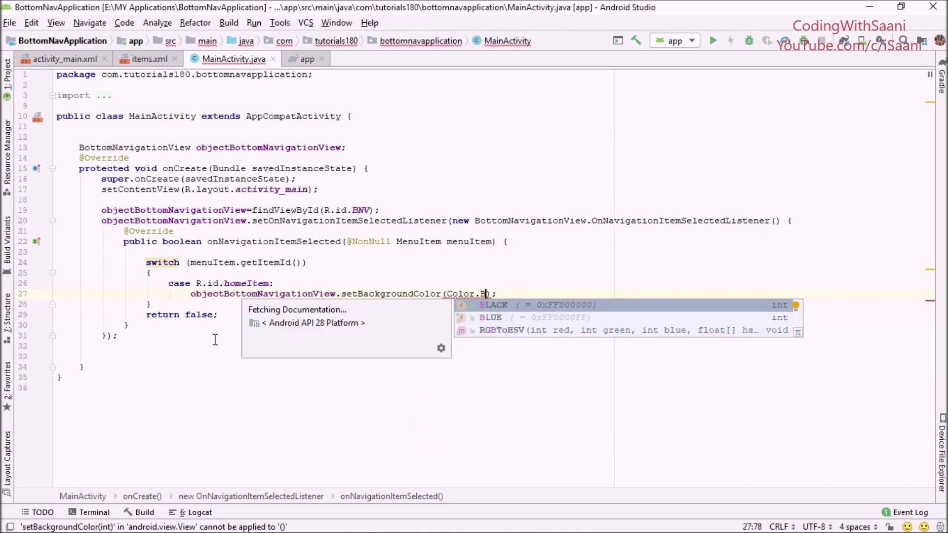
key(Down)
key(Return)
key(End)
- Show a 'Home Item Selected' toast and return true in the Home case
key(Return)
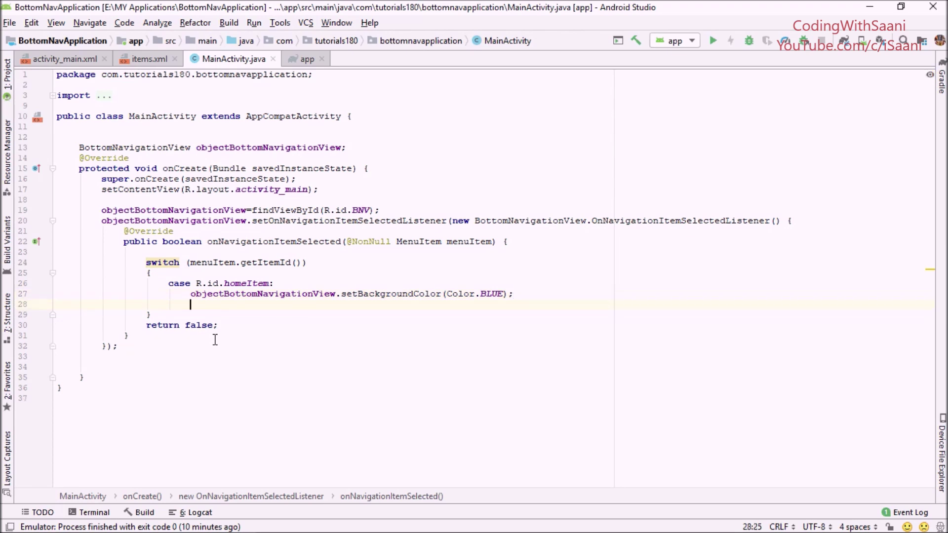
text(Toast)
key(Return)
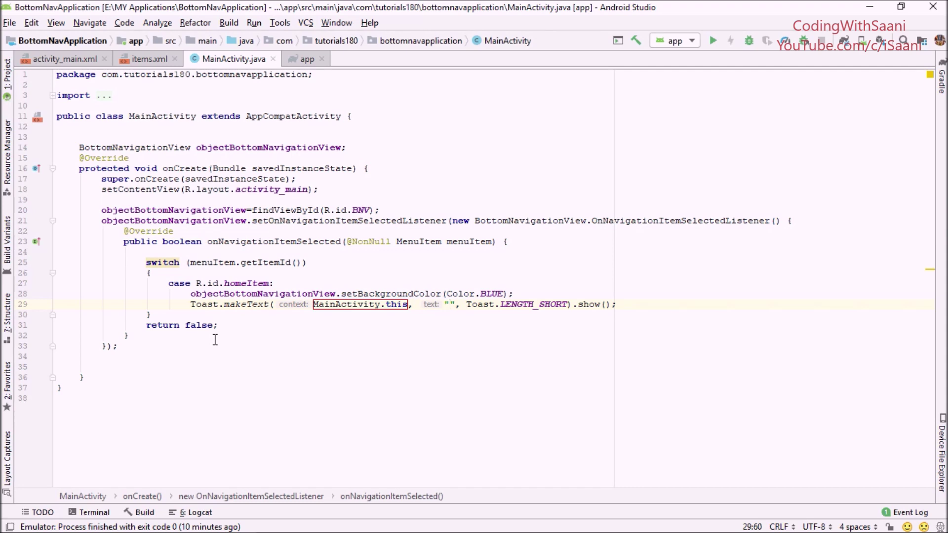
key(Tab)
text(Home Item)
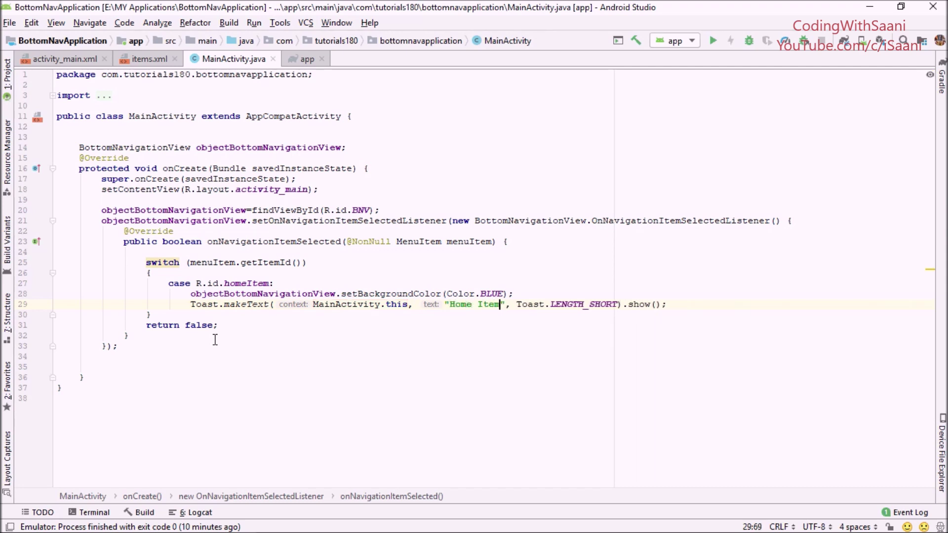
text( Selectdd)
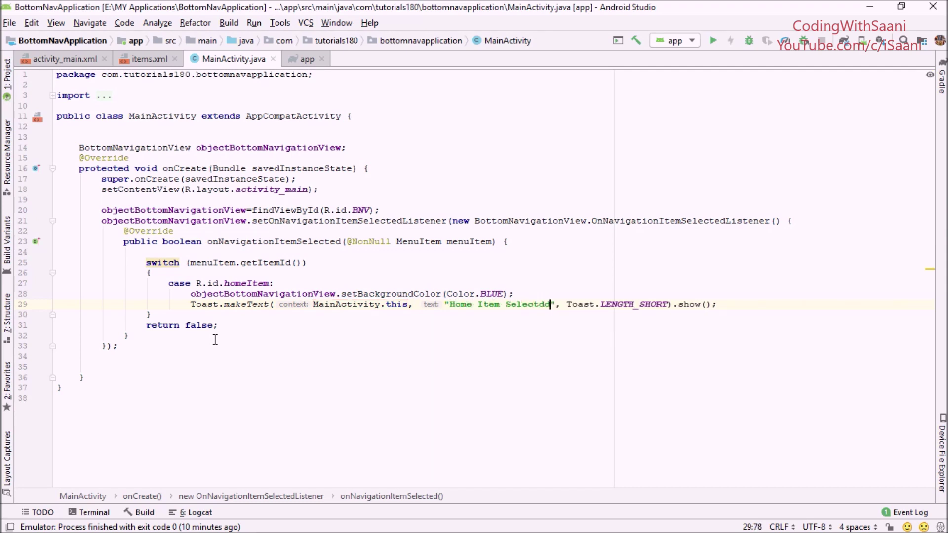
key(End)
key(Return)
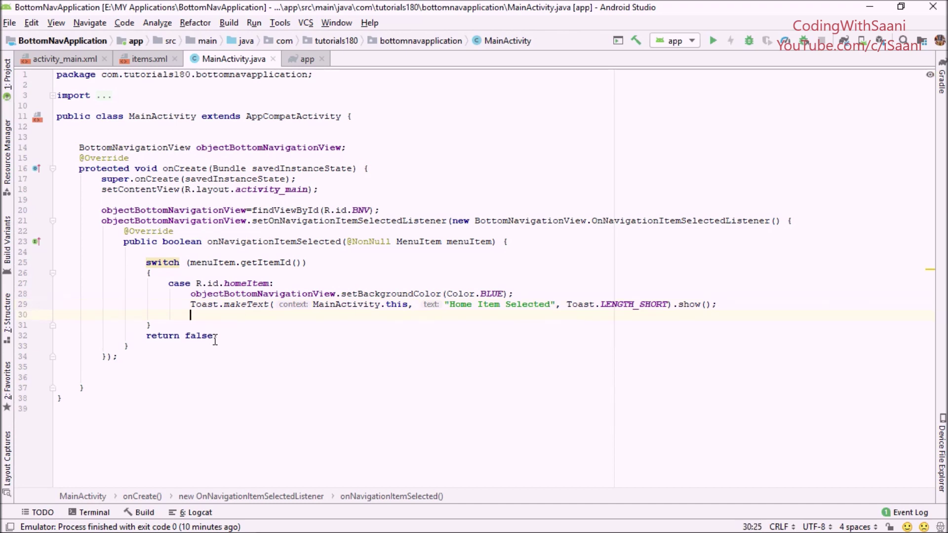
text(return true)
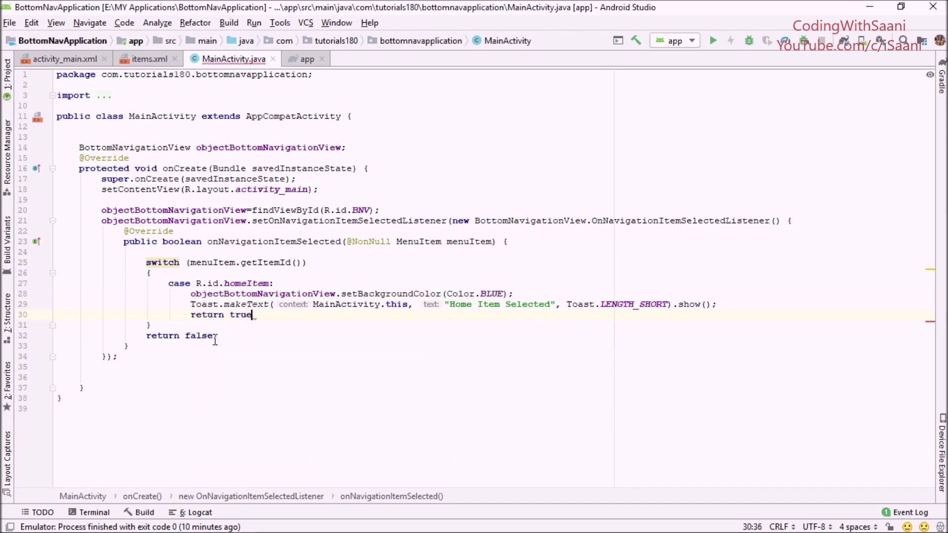
text(;)
key(Return)
- Duplicate the homeItem case block below the original, separated by a blank line
key(Up)
key(Up)
key(Up)
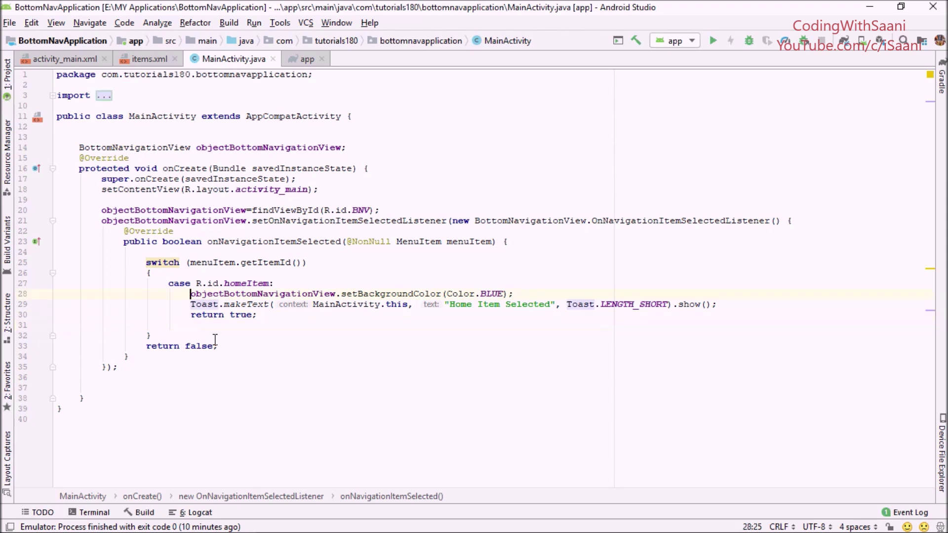
key(Up)
key(Left)
key(Left)
key(Left)
key(Left)
key(shift+Down)
key(shift+Down)
key(shift+Down)
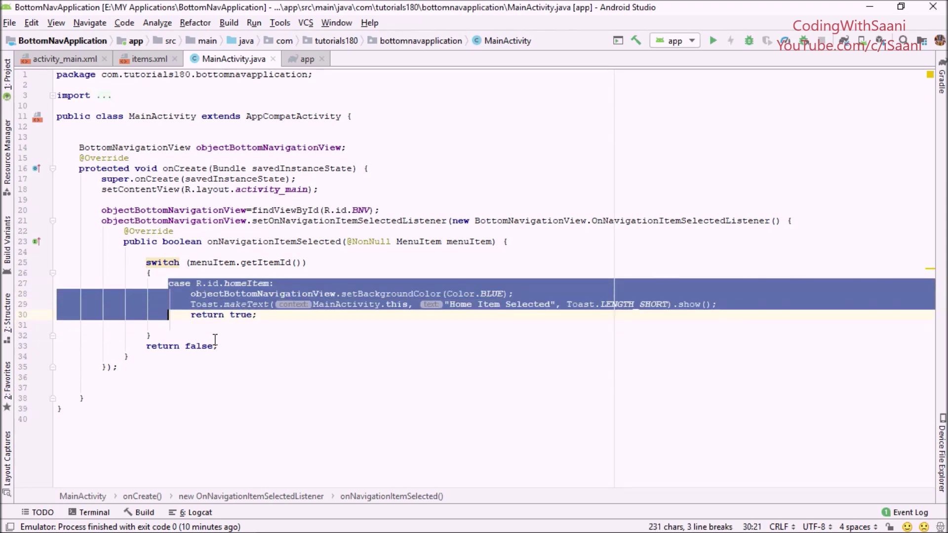
key(shift+Down)
key(ctrl+c)
key(Down)
key(ctrl+v)
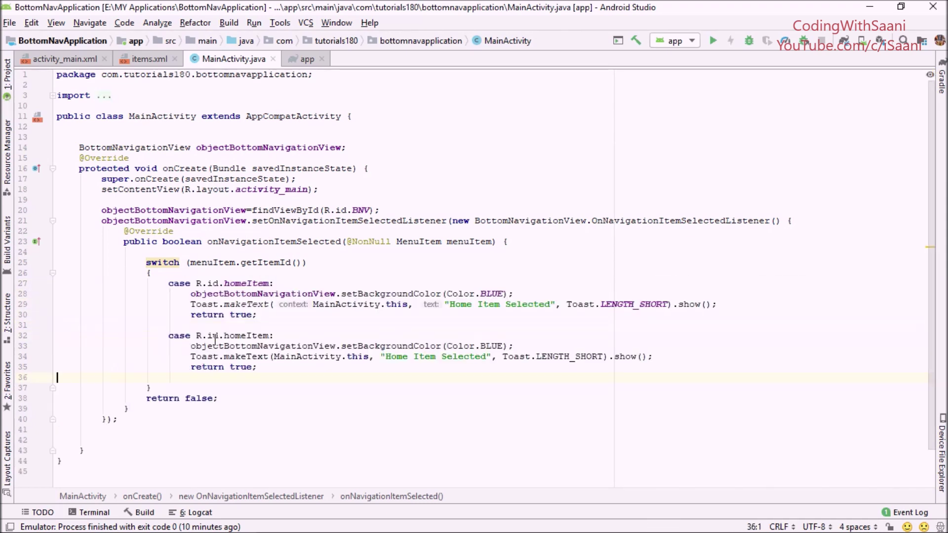
key(shift+Up)
key(shift+Up)
key(shift+Up)
key(Delete)
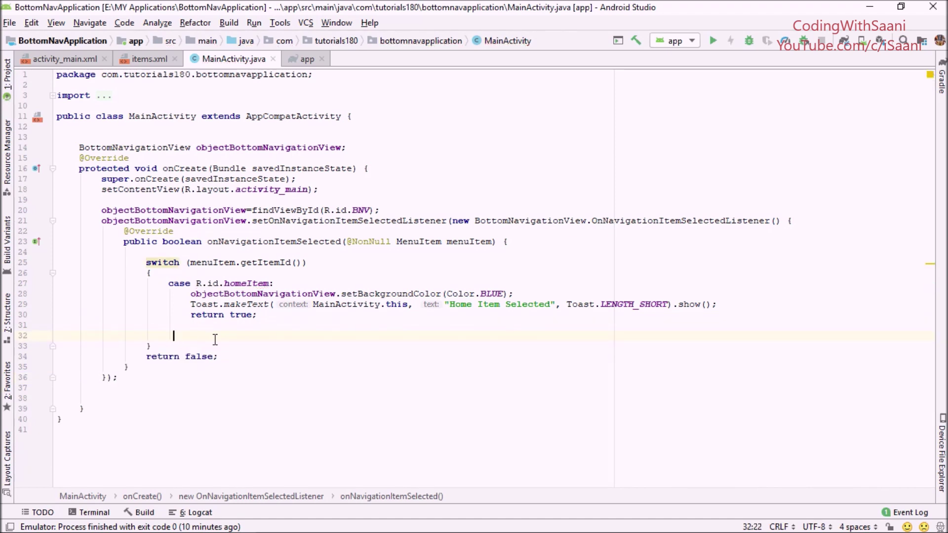
key(BackSpace)
key(ctrl+v)
key(Up)
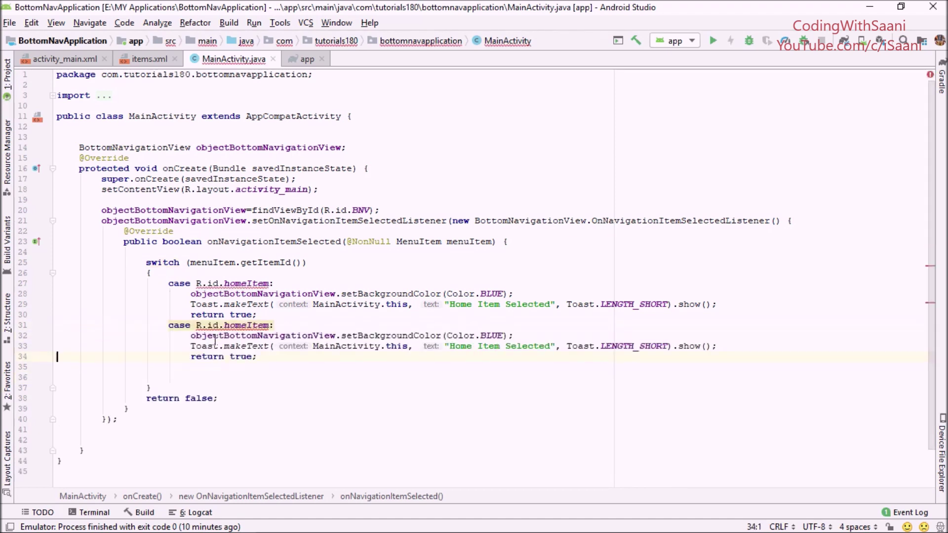
key(Up)
key(Up)
key(Up)
key(Return)
- Change the copied case to searchItem with a GREEN background
key(ctrl+Right)
key(Right)
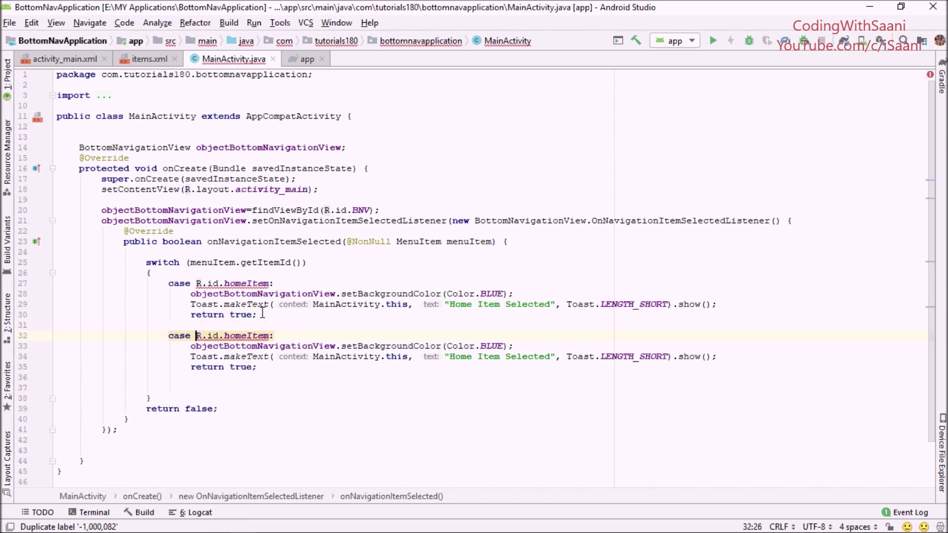
key(Right)
key(Right)
key(Right)
key(shift+Right)
key(shift+Right)
key(shift+Right)
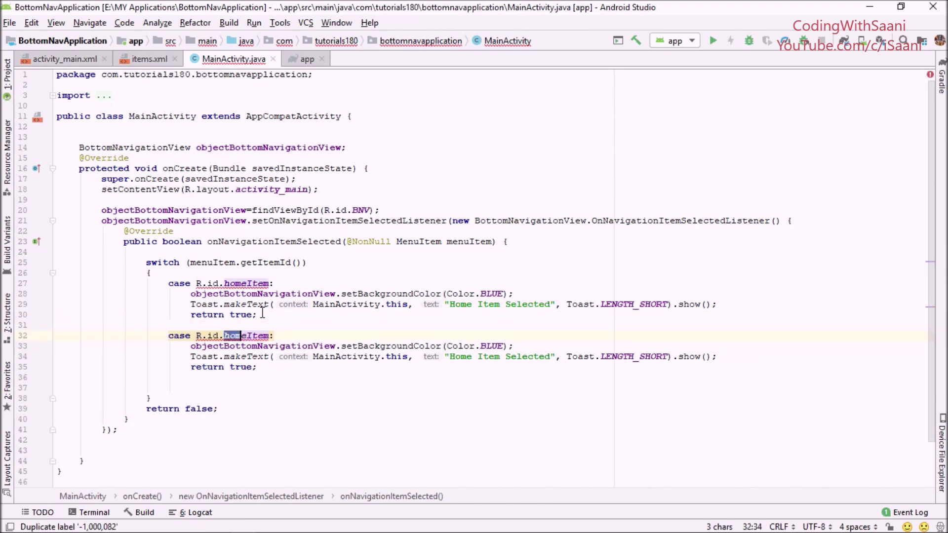
key(shift+Right)
text(search)
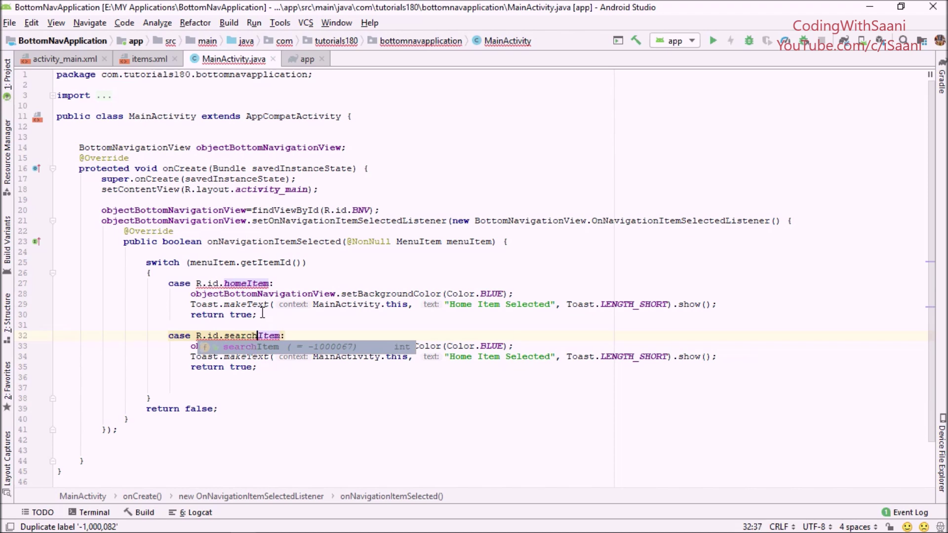
key(Escape)
key(Down)
key(Right)
key(Right)
key(Right)
key(Right)
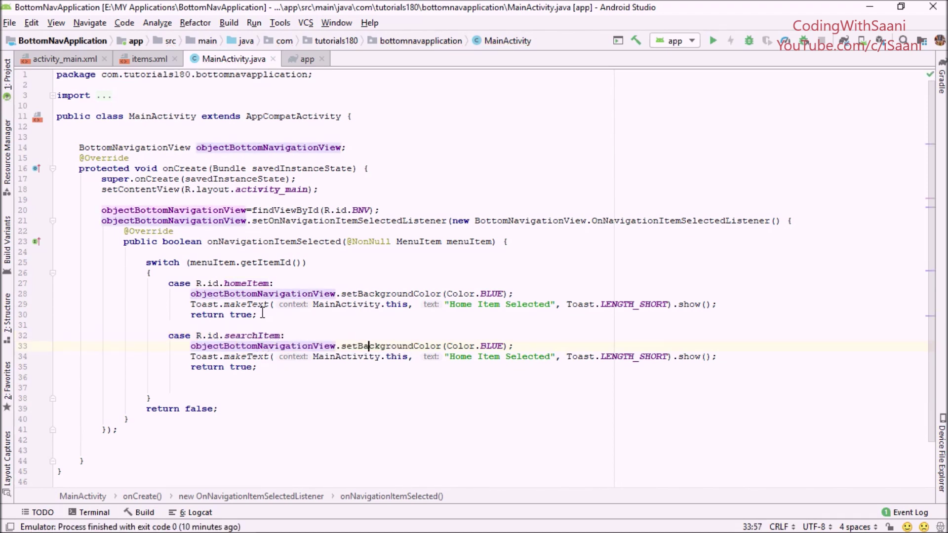
key(Right)
key(Right)
key(Right)
key(Right)
key(Right)
key(Right)
key(Right)
key(Right)
key(shift+Right)
key(shift+Right)
key(shift+Right)
text(GREEN)
key(Escape)
- Change the copied toast to 'Search Item Selected' and paste a third case copy
key(Down)
key(Left)
key(Left)
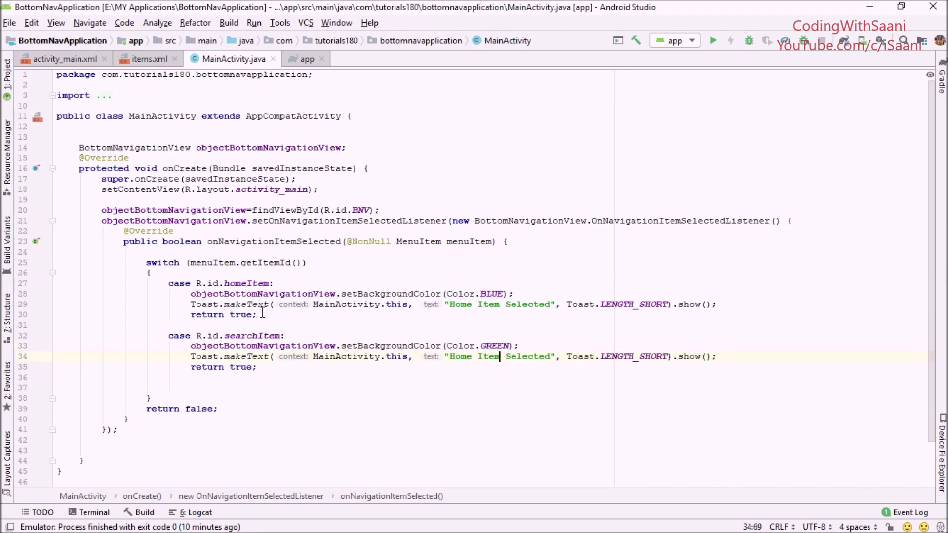
key(Left)
key(Left)
key(Left)
key(Left)
key(Left)
key(shift+Left)
key(shift+Left)
key(shift+Left)
key(shift+Left)
text(Se)
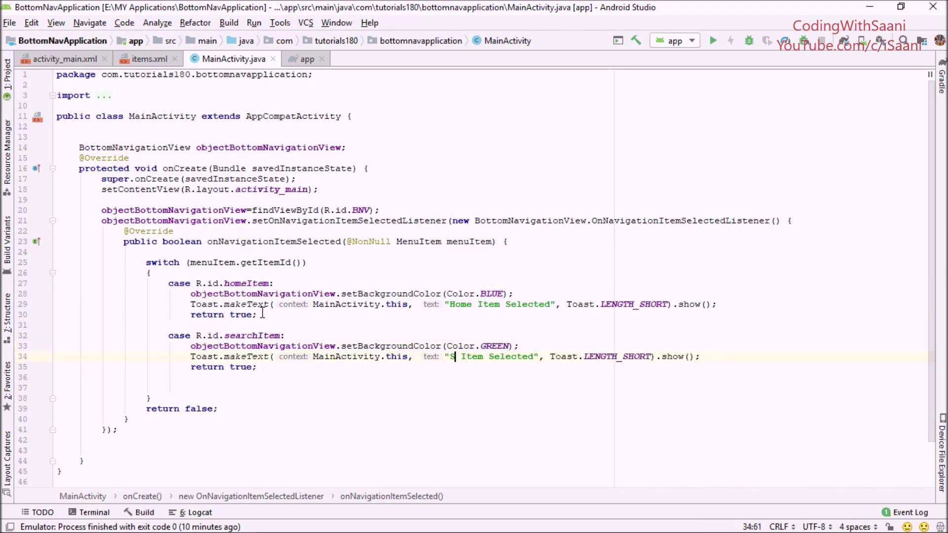
text(arch)
key(Down)
key(Return)
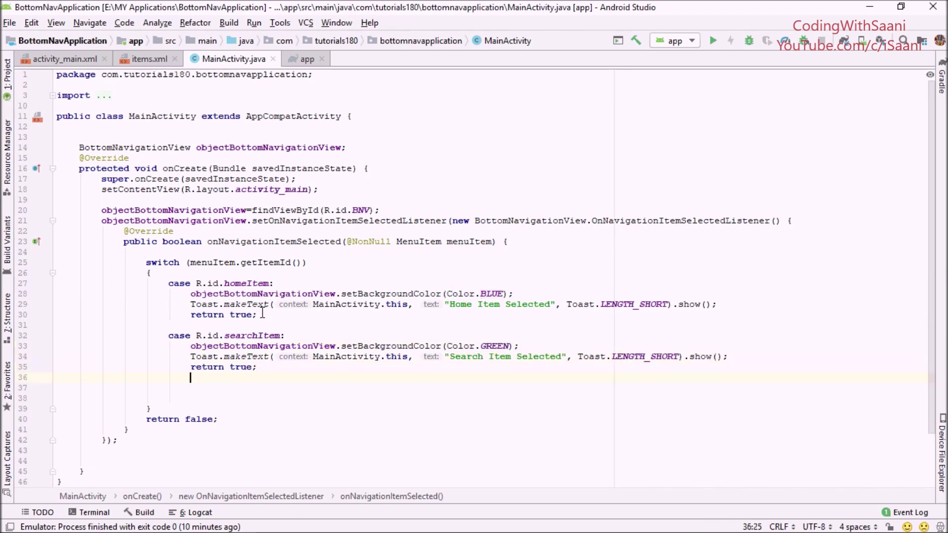
key(ctrl+v)
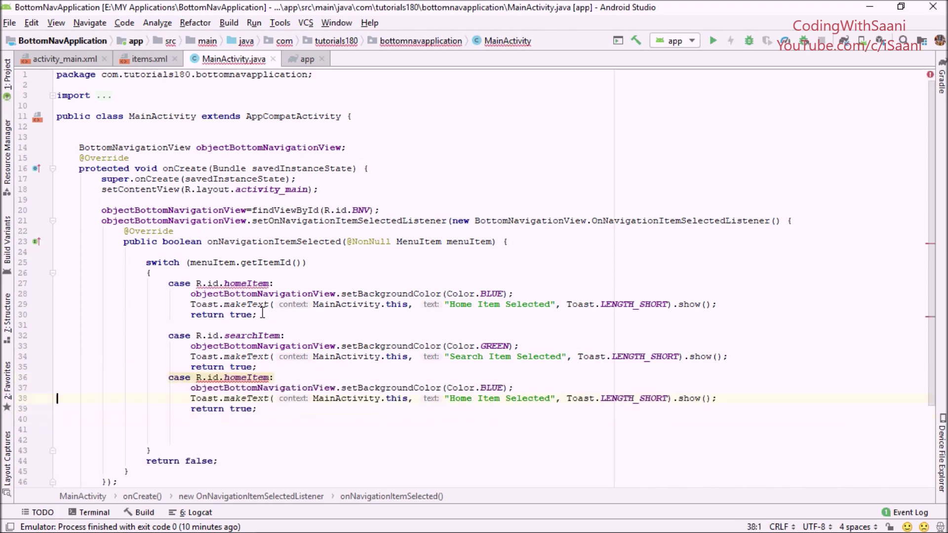
- Change the third case to aboutItem, a YELLOW background and an 'About Item Selected' toast
key(End)
key(Return)
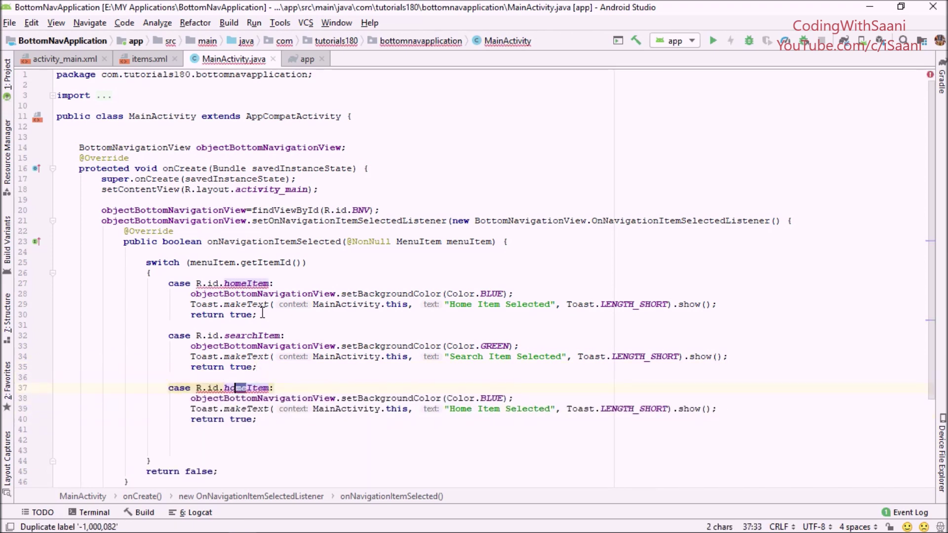
text(about)
key(Escape)
key(Down)
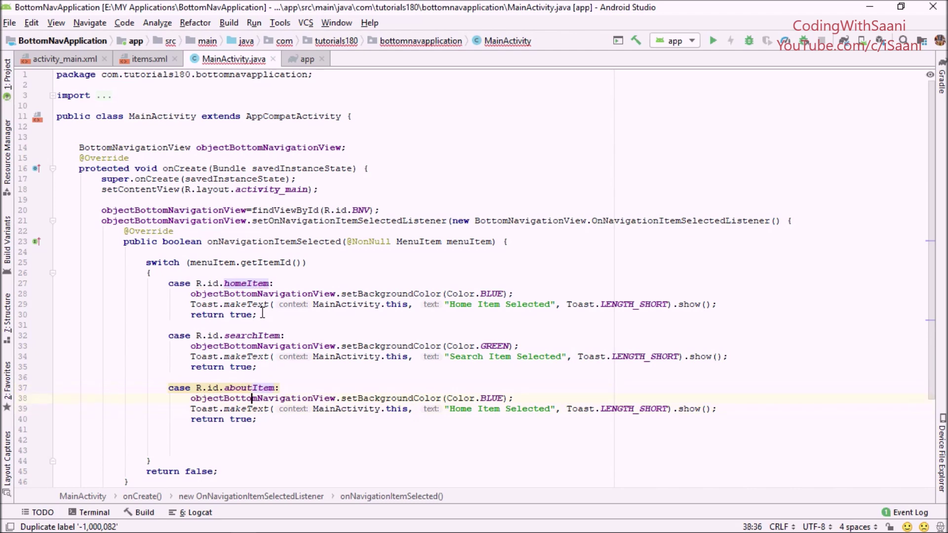
text(YELLOW)
key(Down)
key(Left)
key(Left)
key(Left)
key(Left)
key(shift+Left)
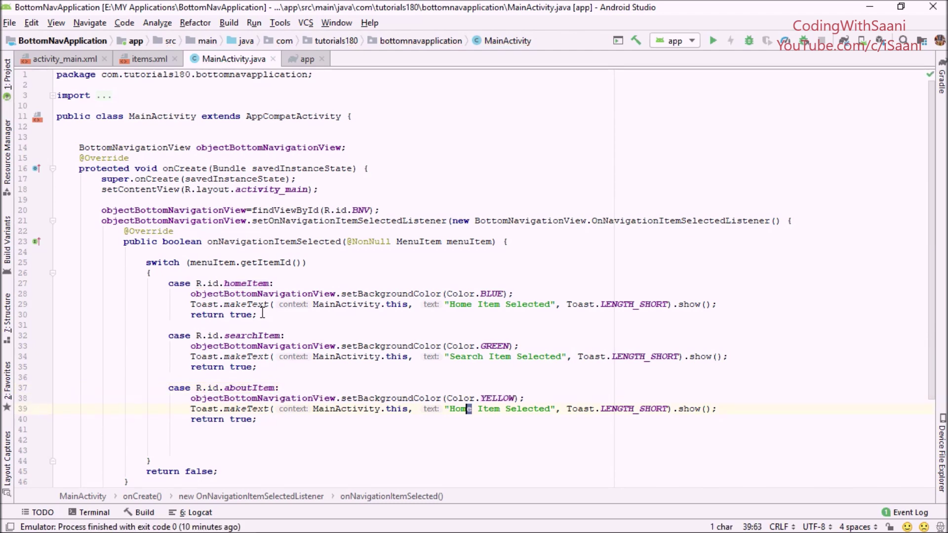
key(shift+Left)
key(shift+Left)
key(shift+Left)
text(About)
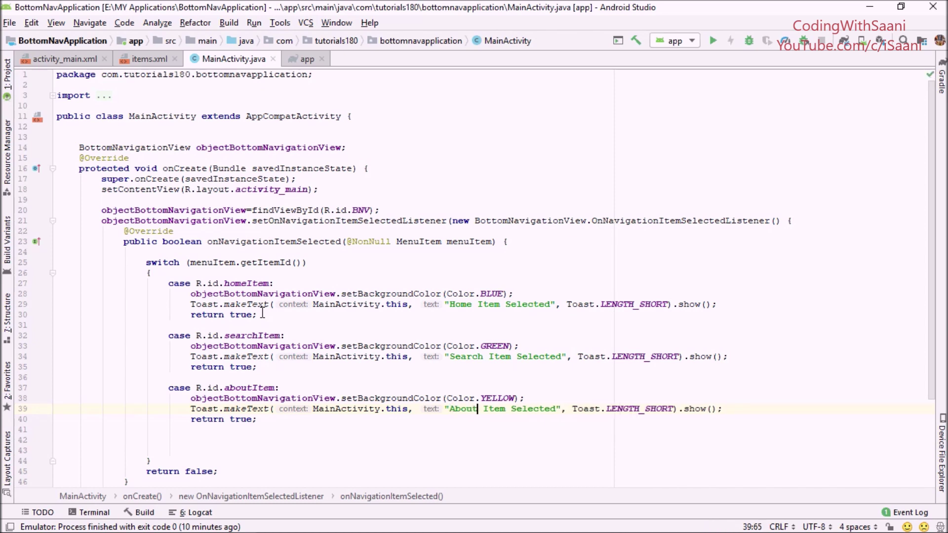
- Add a default case to the switch that returns false
key(Down)
key(Down)
key(Return)
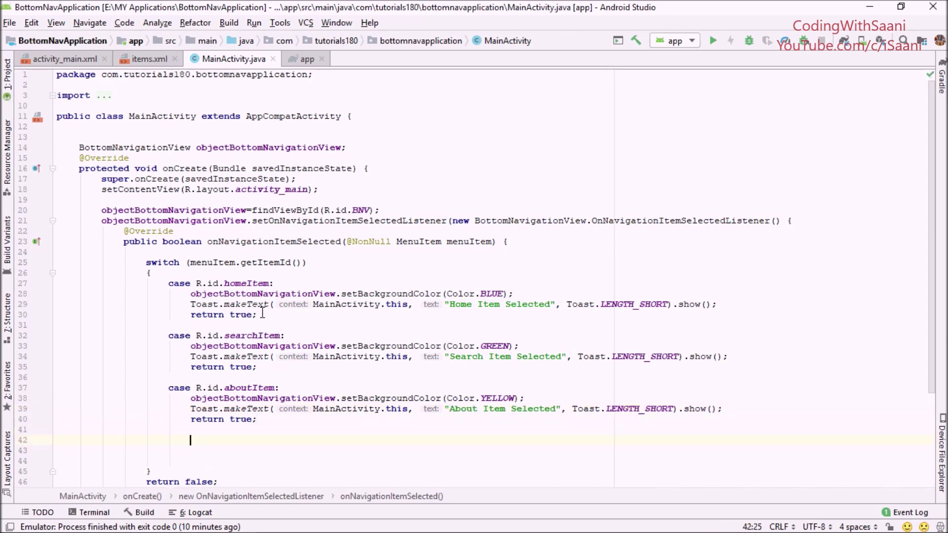
text(default:)
key(Return)
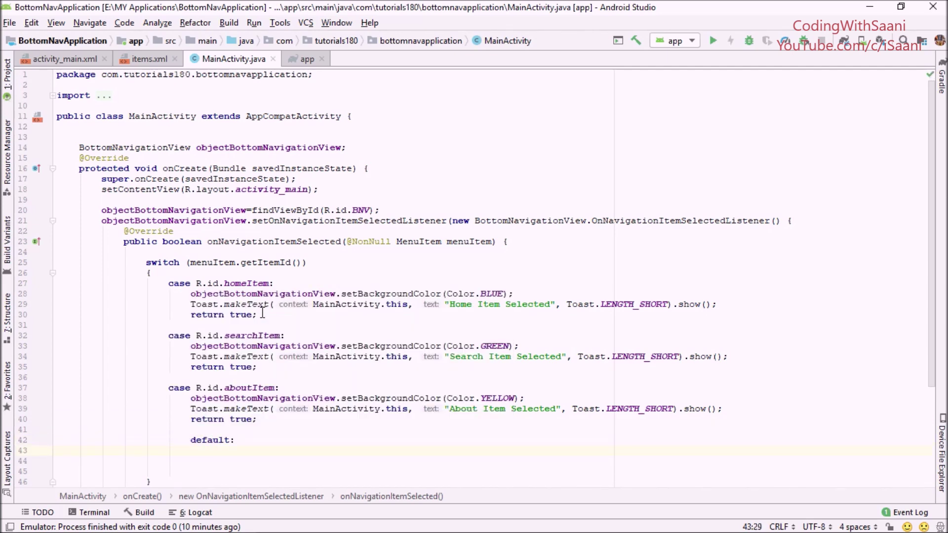
text(return fa)
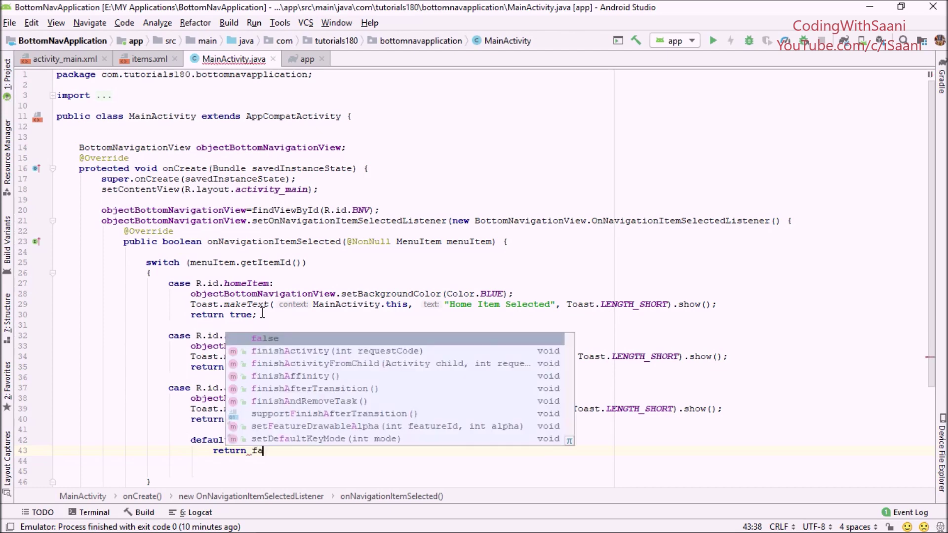
key(Return)
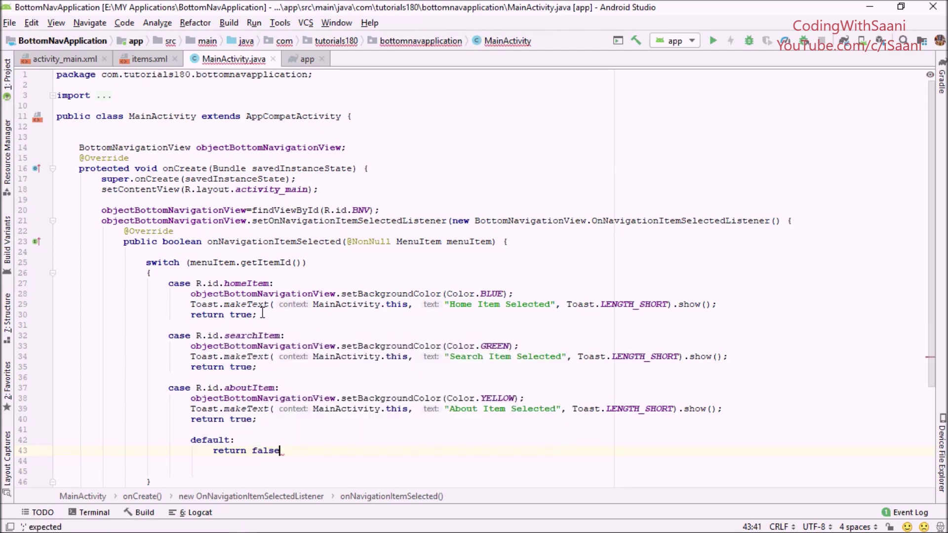
text(;)
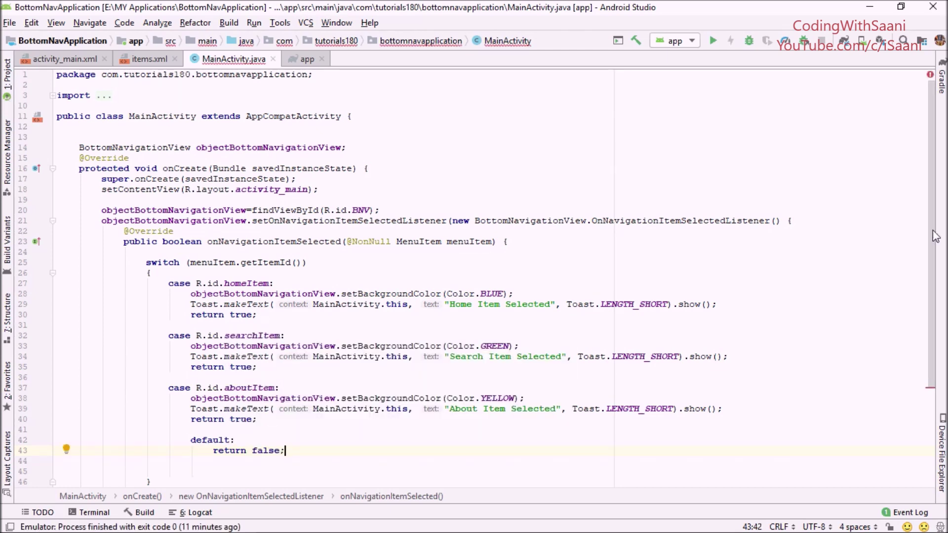
scroll(667, 296, down, 3)
scroll(412, 338, down, 1)
drag(244, 367, 59, 334)
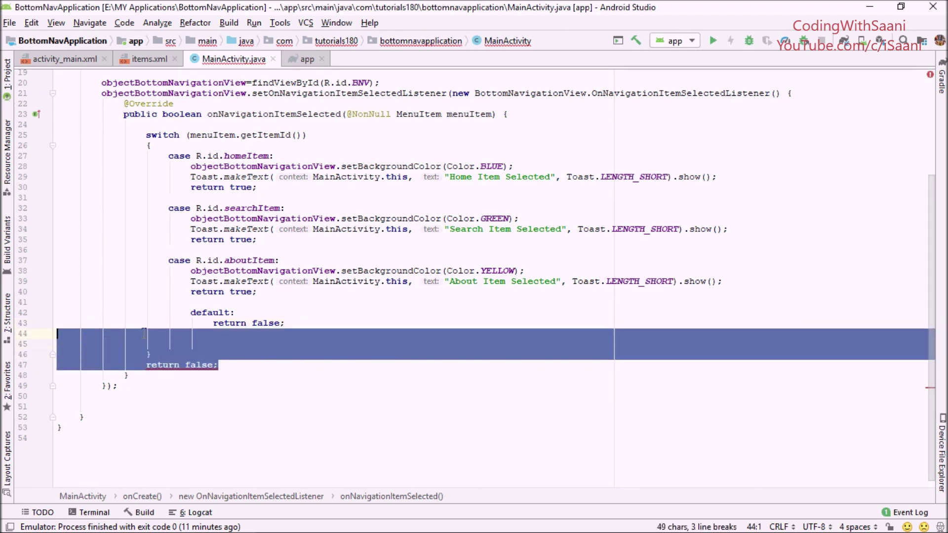
- Delete the leftover return false, reformat the code, and run the app on Nexus 6P
key(Delete)
key(ctrl+alt+l)
text(})
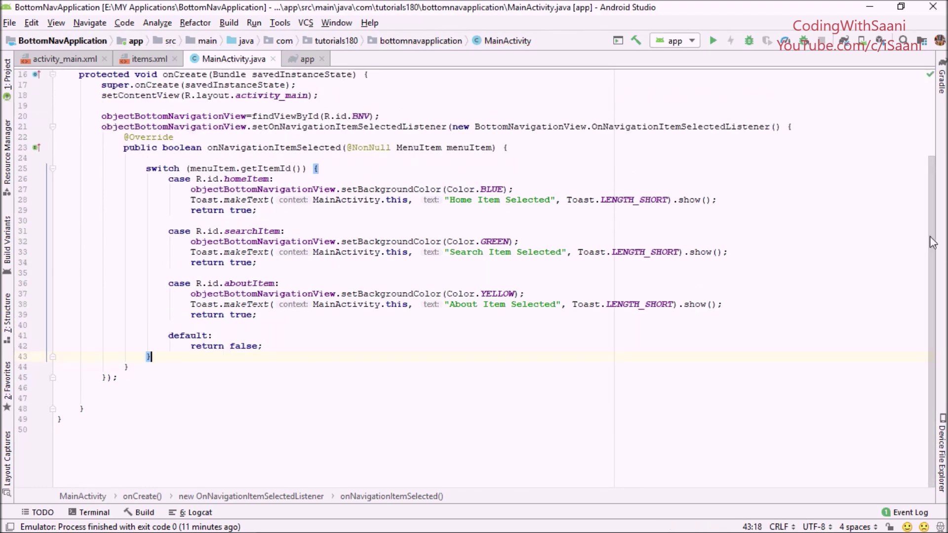
scroll(933, 243, up, 2)
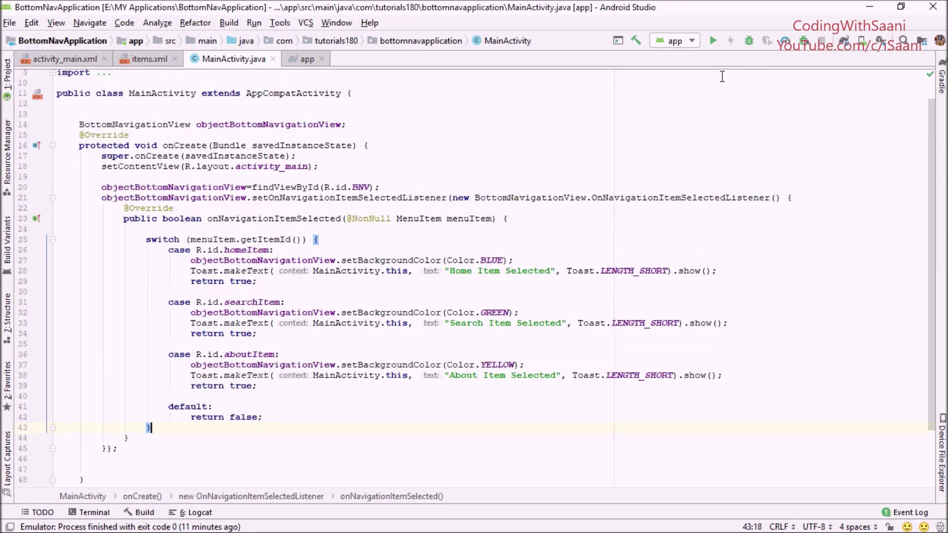
click(713, 41)
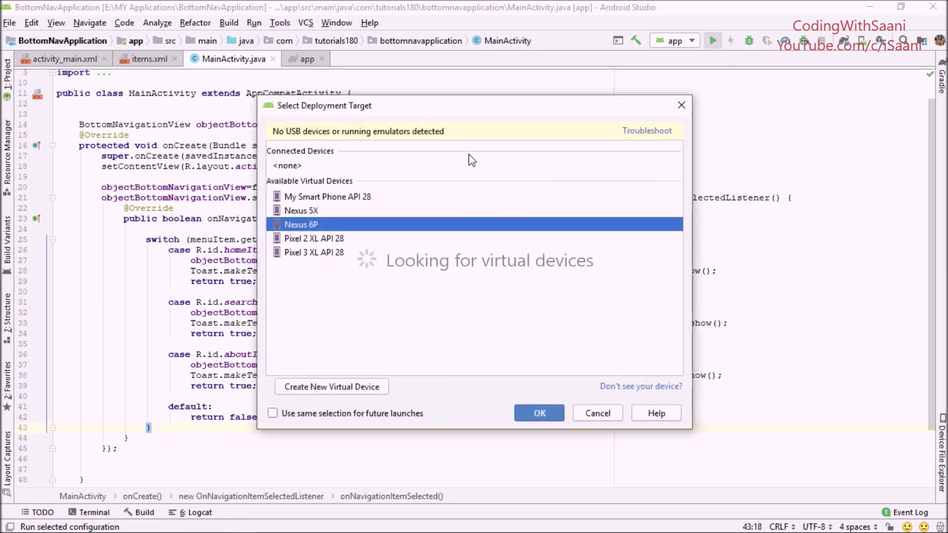
click(539, 414)
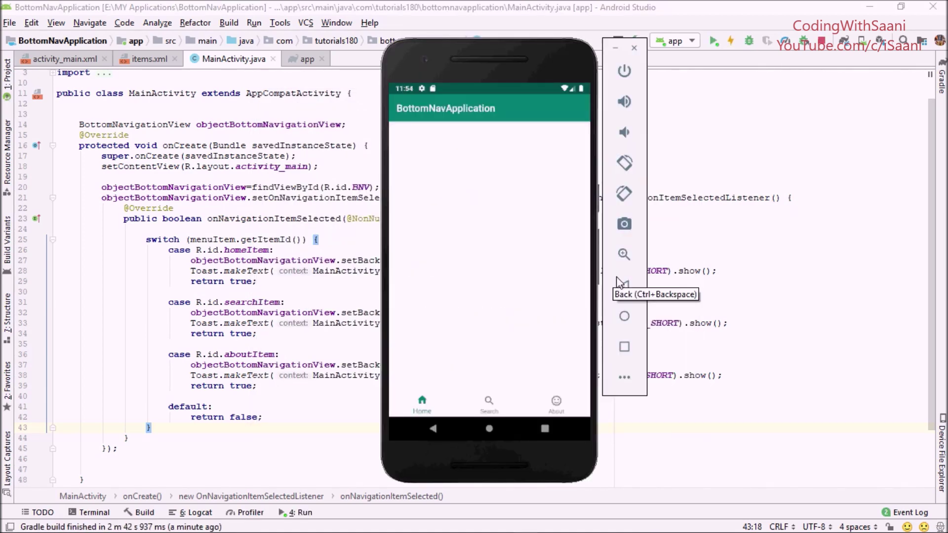
- Tap Search, Home, then About, turning the bar green, blue, then yellow
click(485, 403)
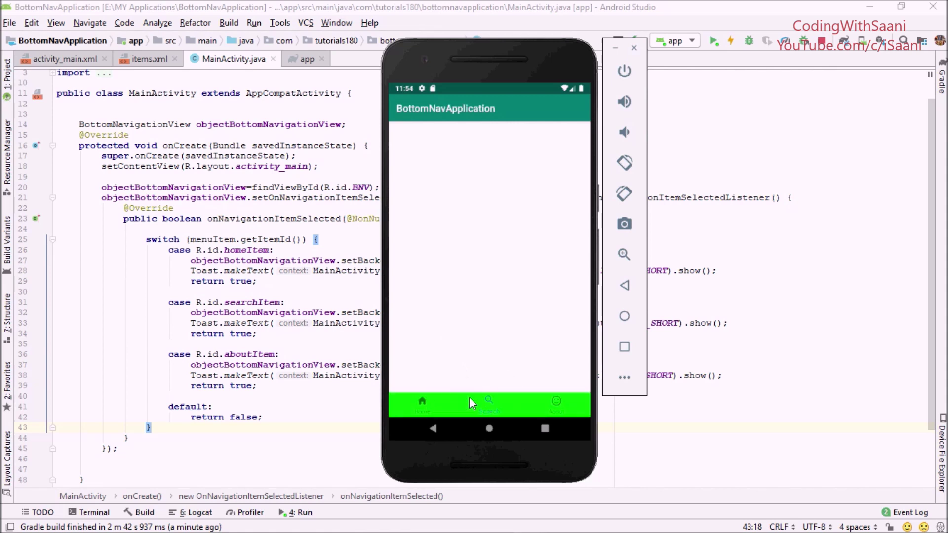
click(424, 404)
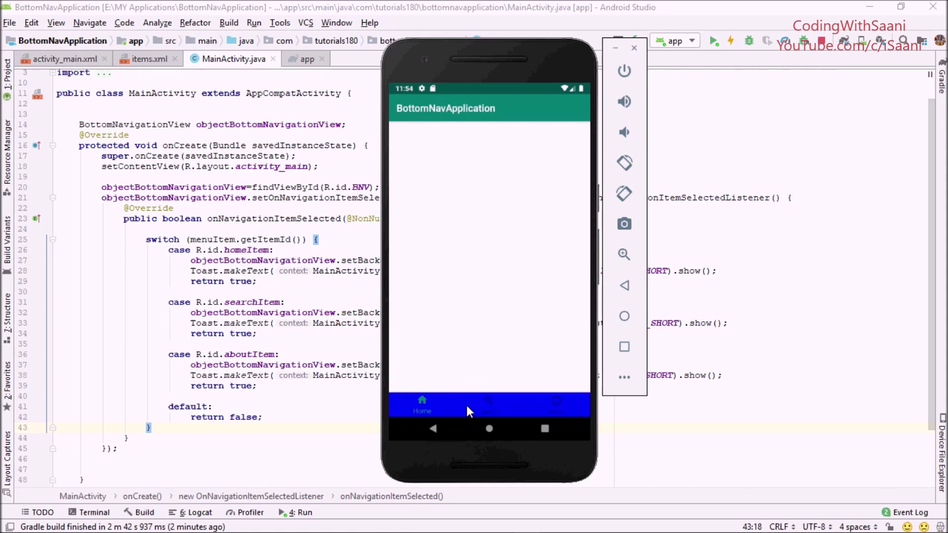
click(557, 405)
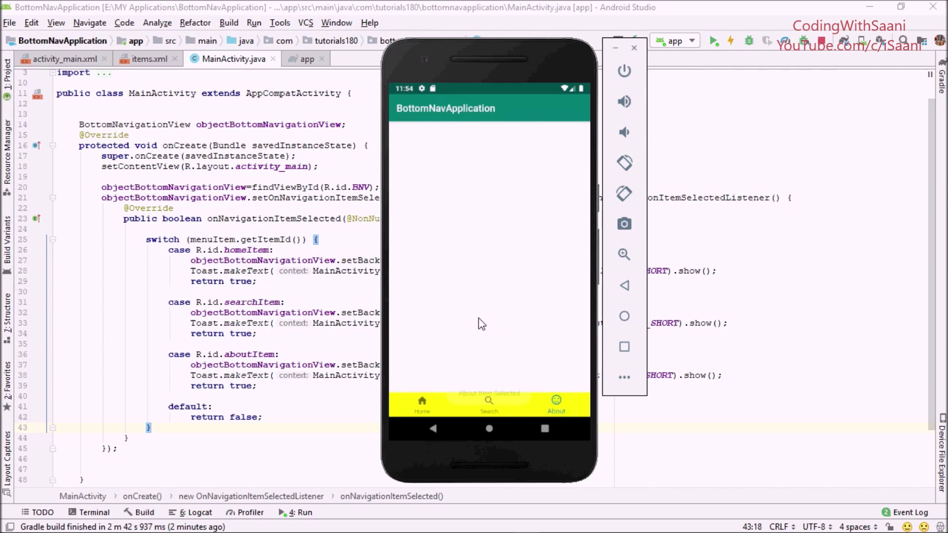